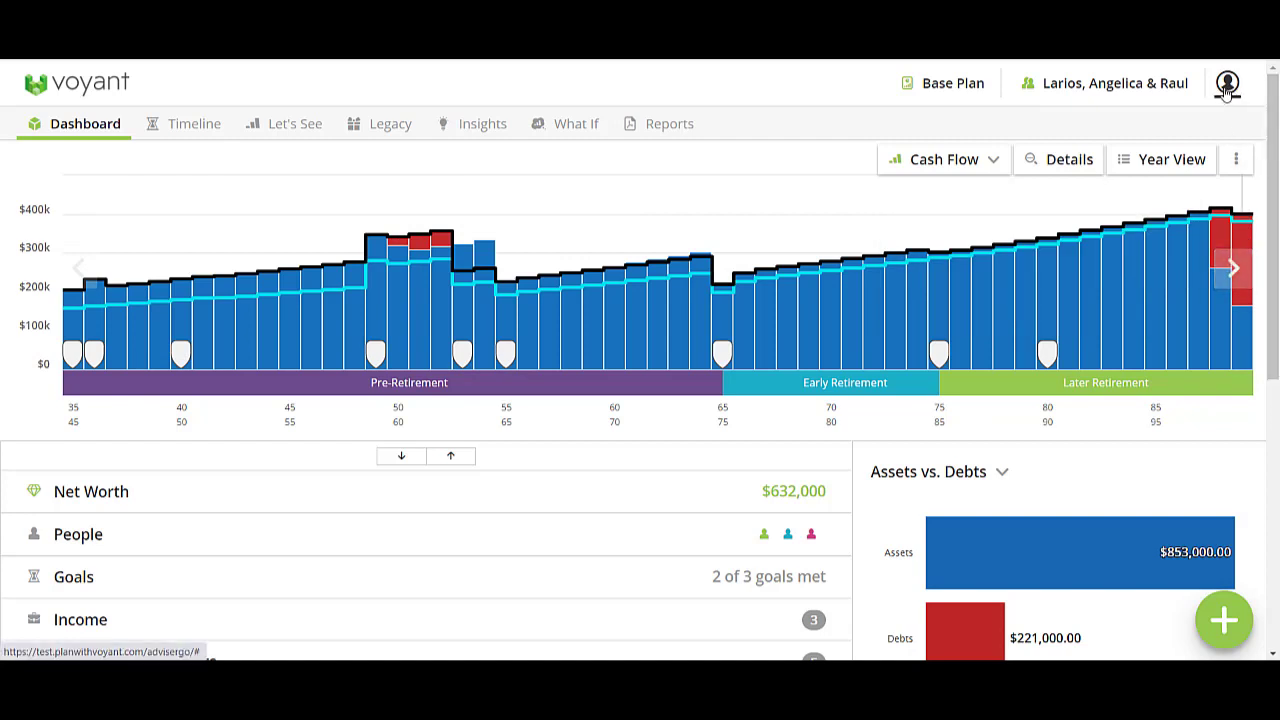
- Set Show Dashboard Chart and Inline Help to No in Preferences, then close the dialog
{"action": "left_click", "coordinate": [1227, 86]}
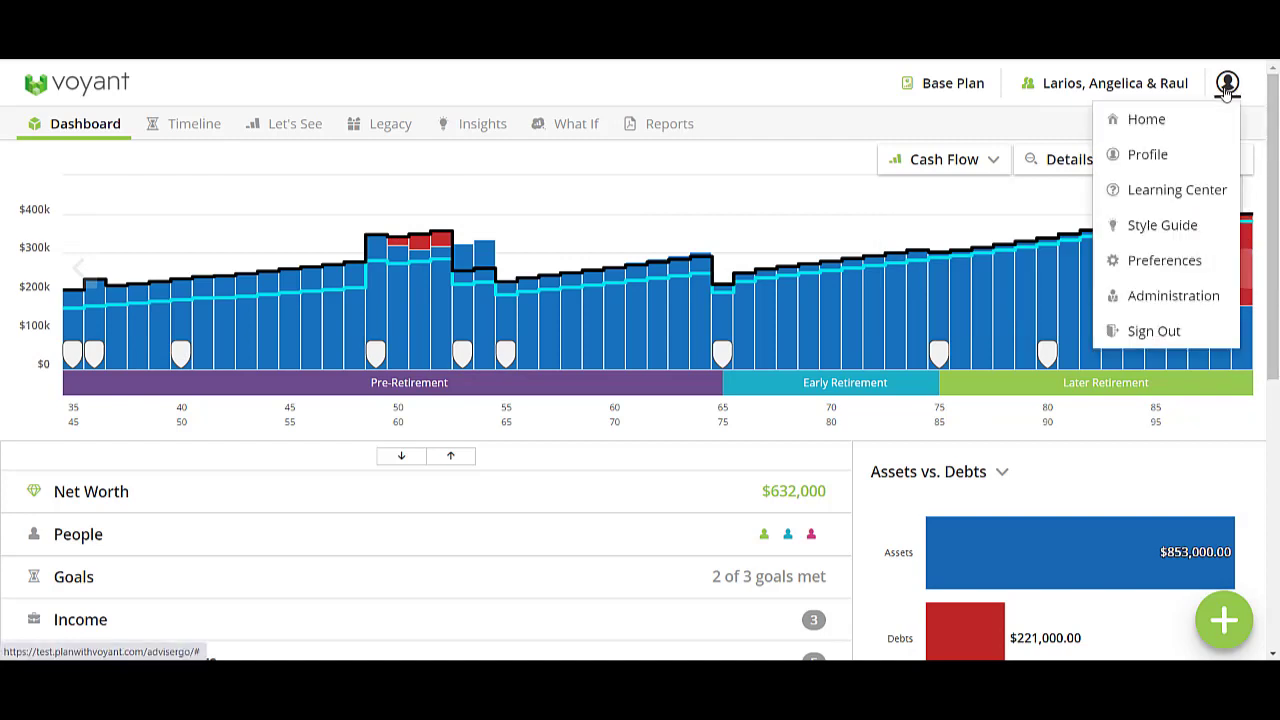
{"action": "left_click", "coordinate": [1165, 262]}
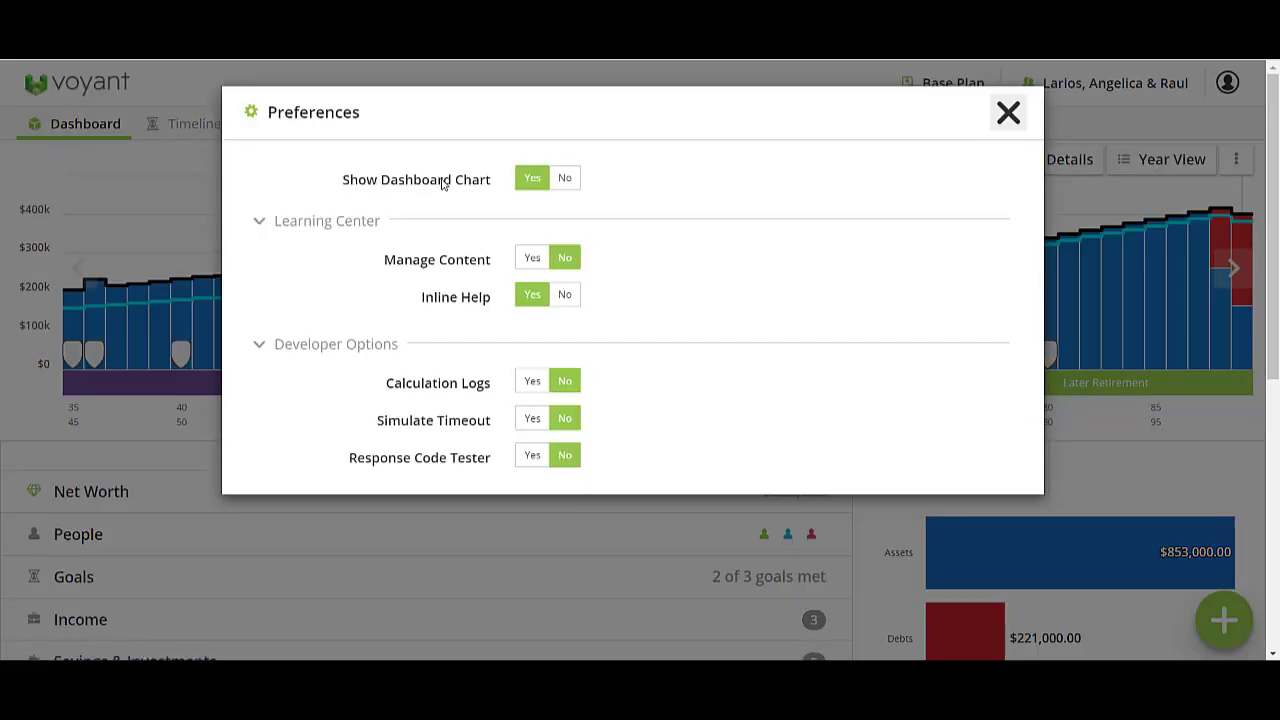
{"action": "left_click", "coordinate": [565, 178]}
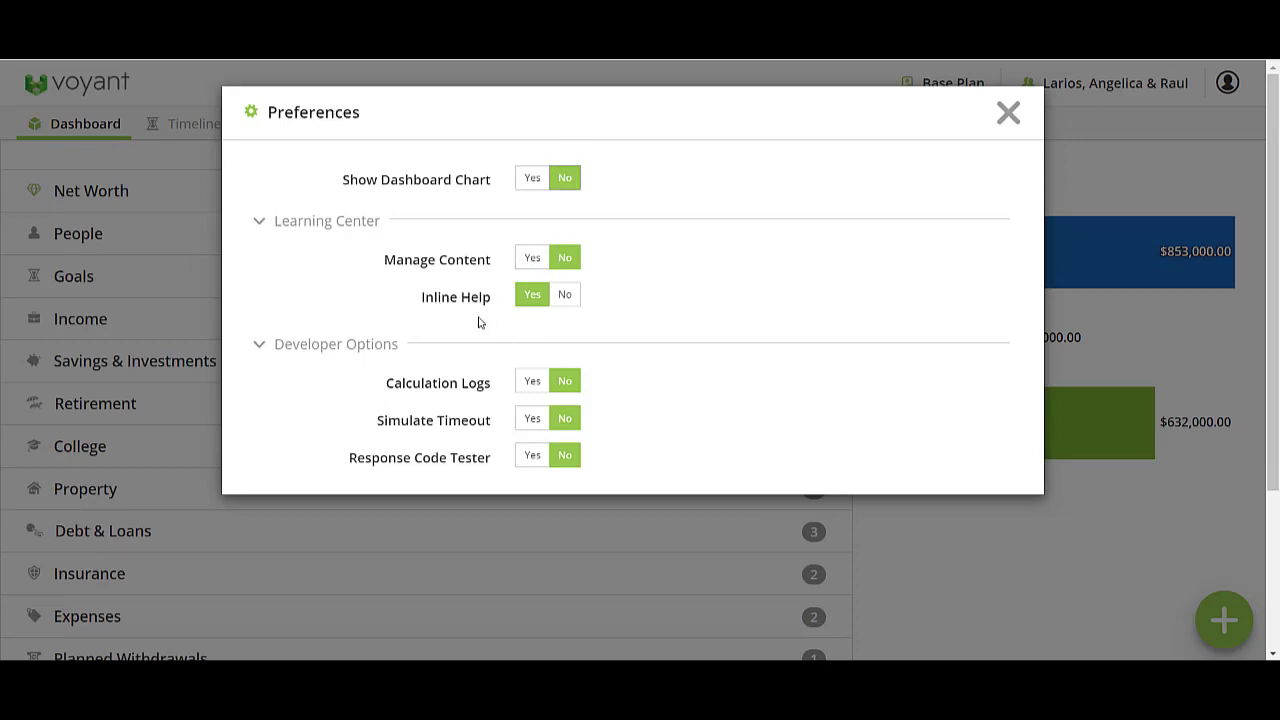
{"action": "left_click", "coordinate": [566, 297]}
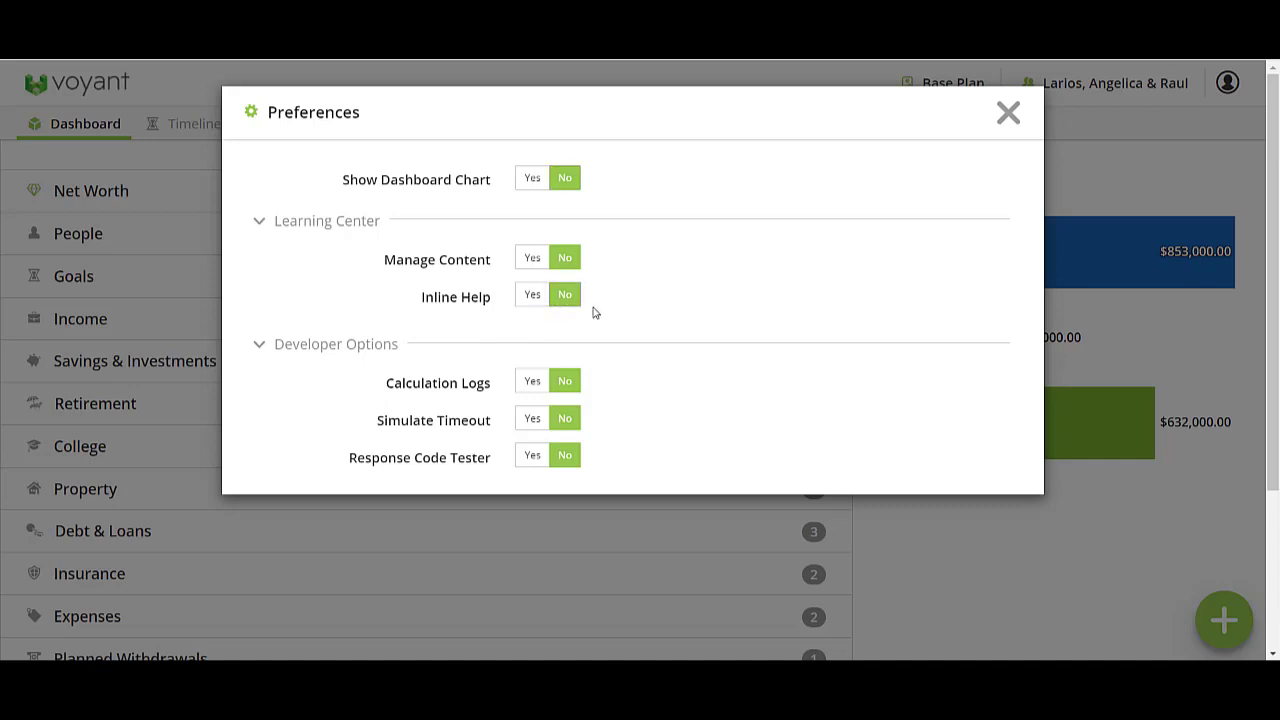
{"action": "left_click", "coordinate": [1007, 118]}
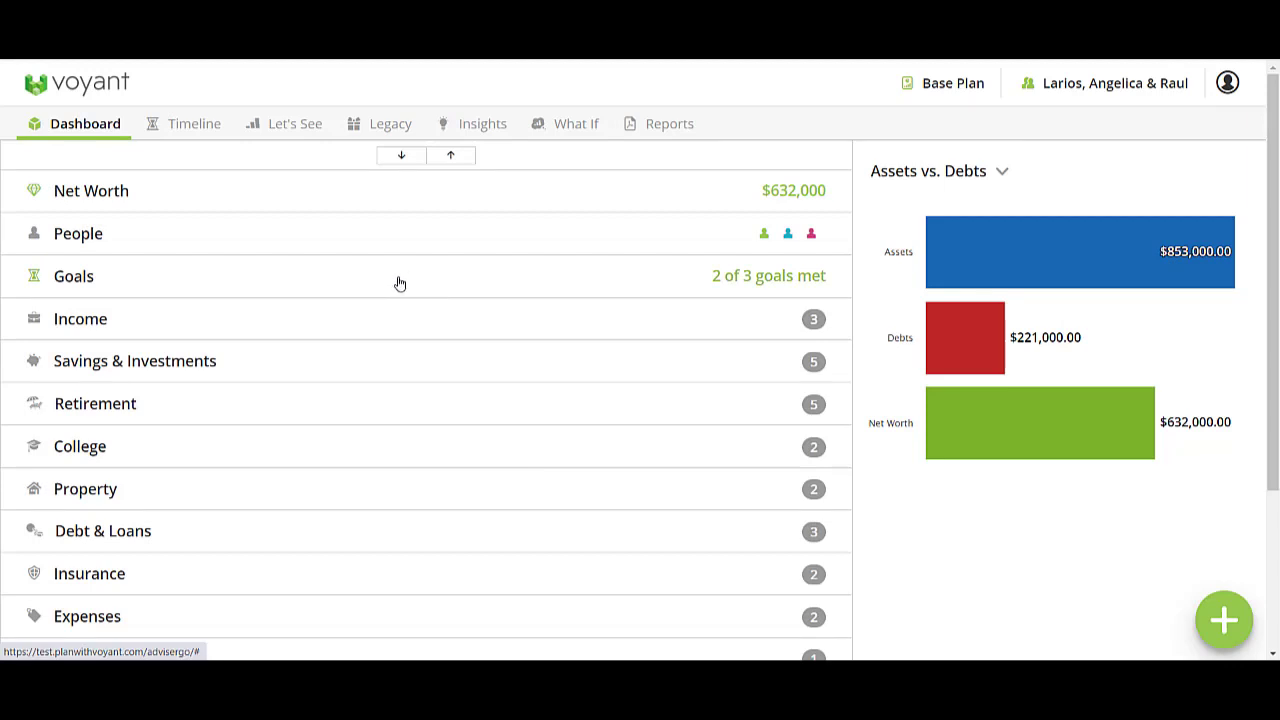
- Expand and collapse all dashboard sections, then expand only Income to list its three sources
{"action": "left_click", "coordinate": [402, 161]}
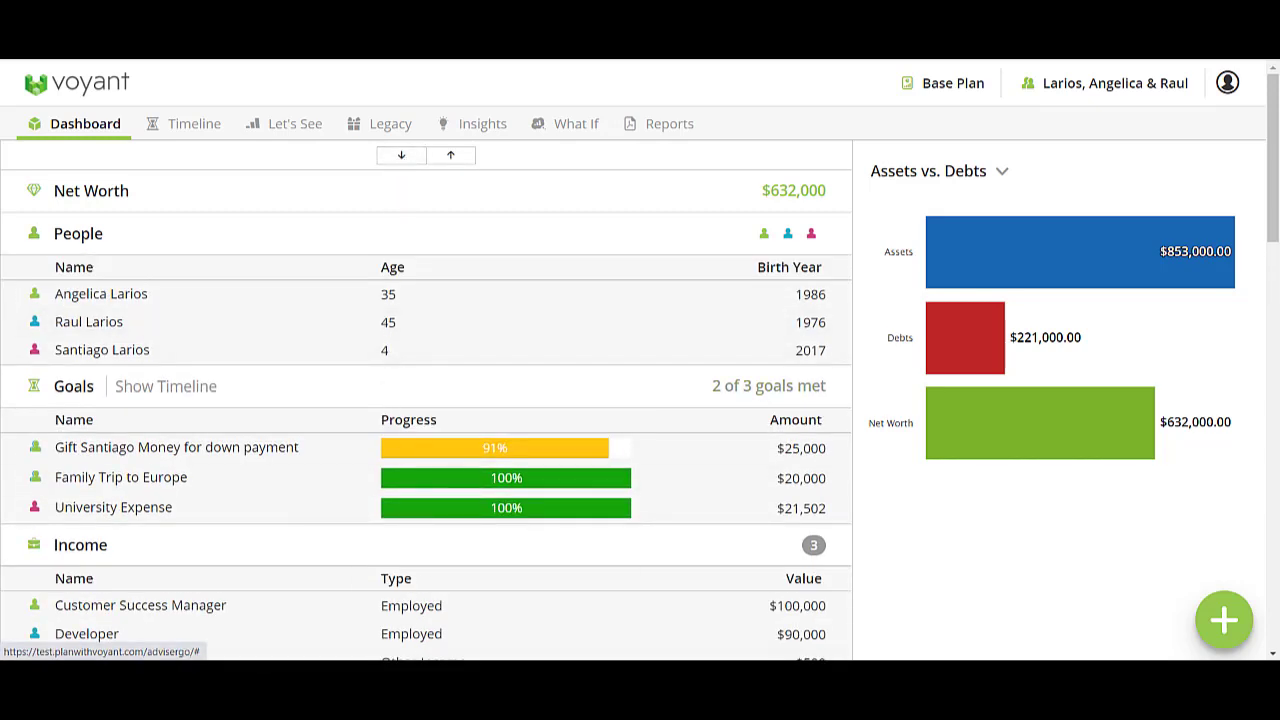
{"action": "left_click", "coordinate": [451, 156]}
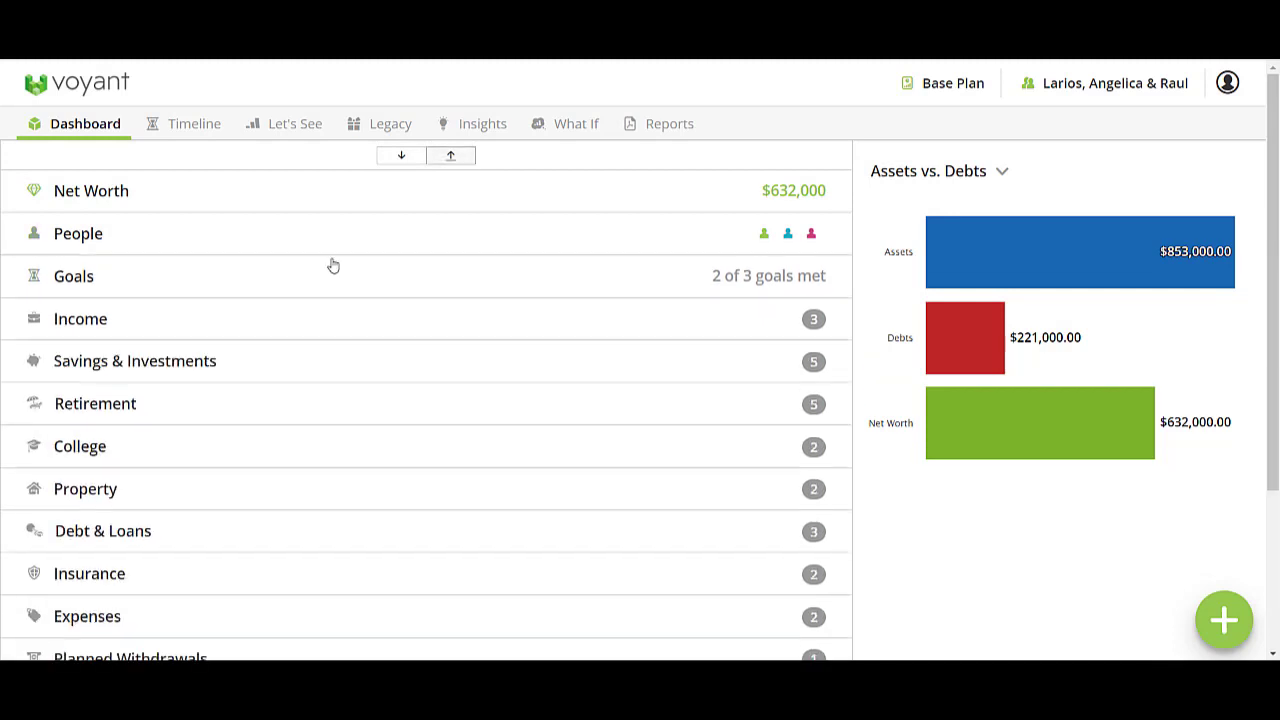
{"action": "left_click", "coordinate": [387, 335]}
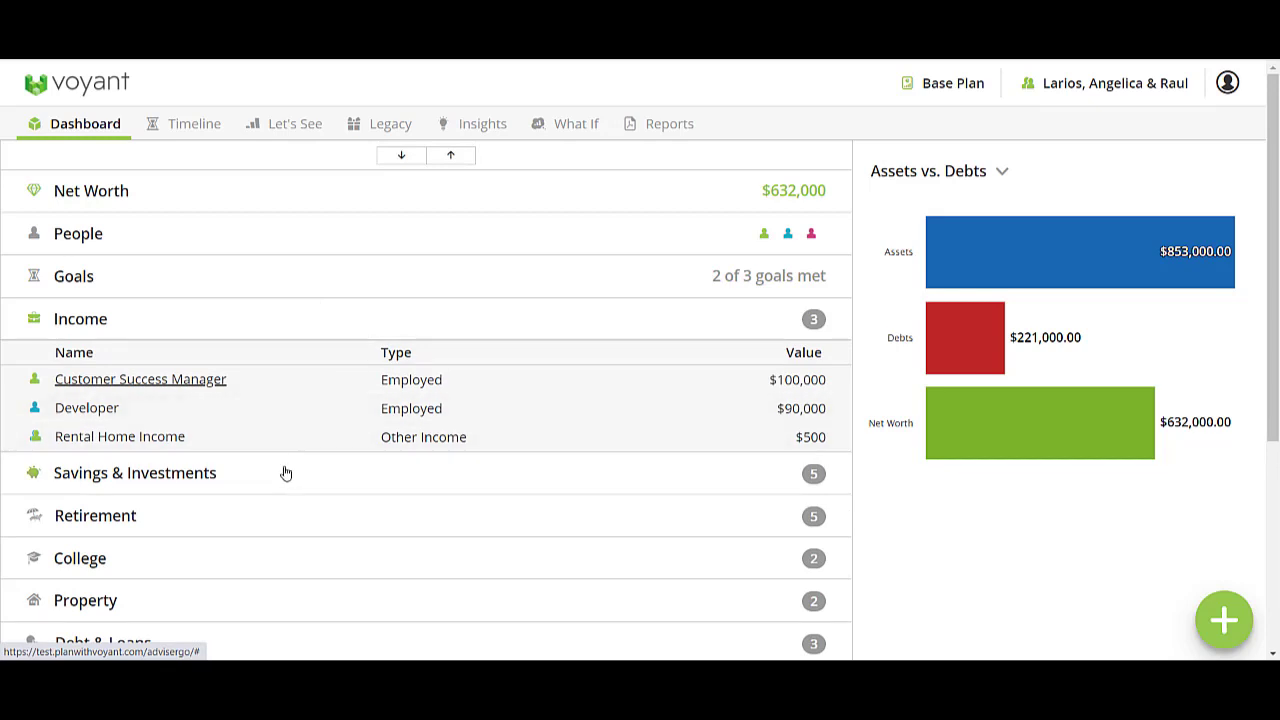
- Open the Savings & Investments overview from the dashboard
{"action": "left_click", "coordinate": [357, 482]}
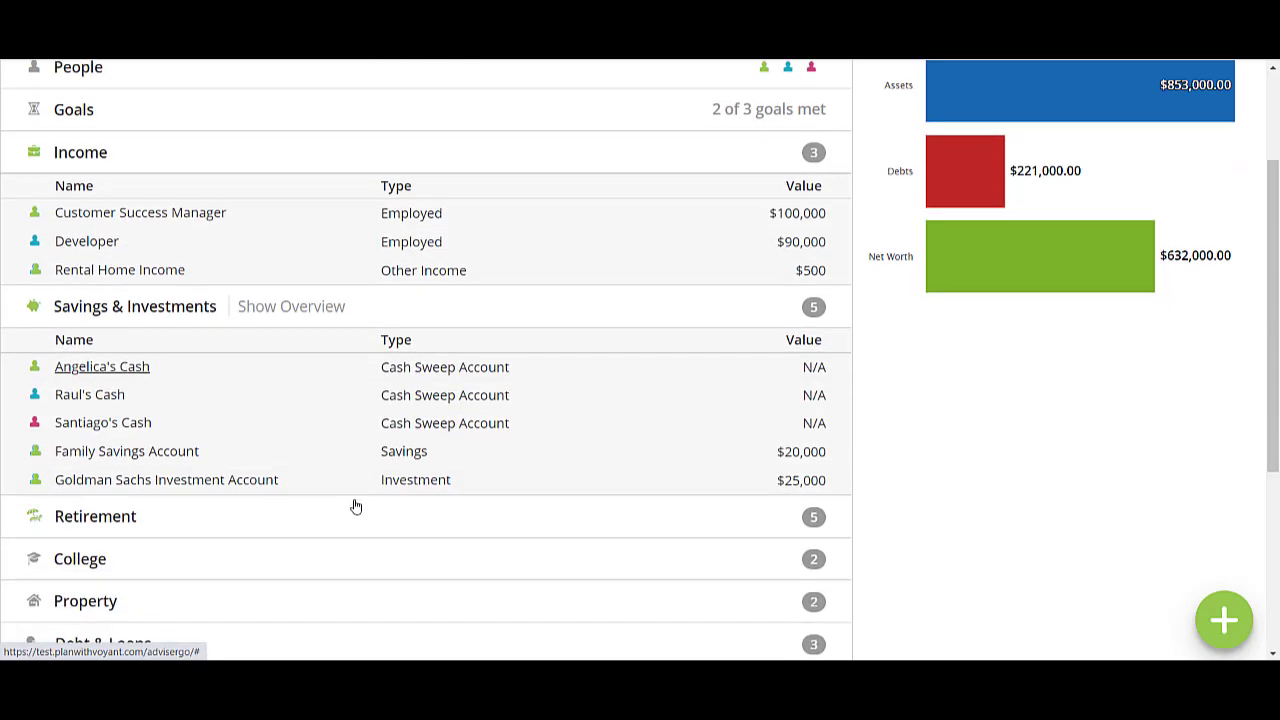
{"action": "left_click", "coordinate": [279, 308]}
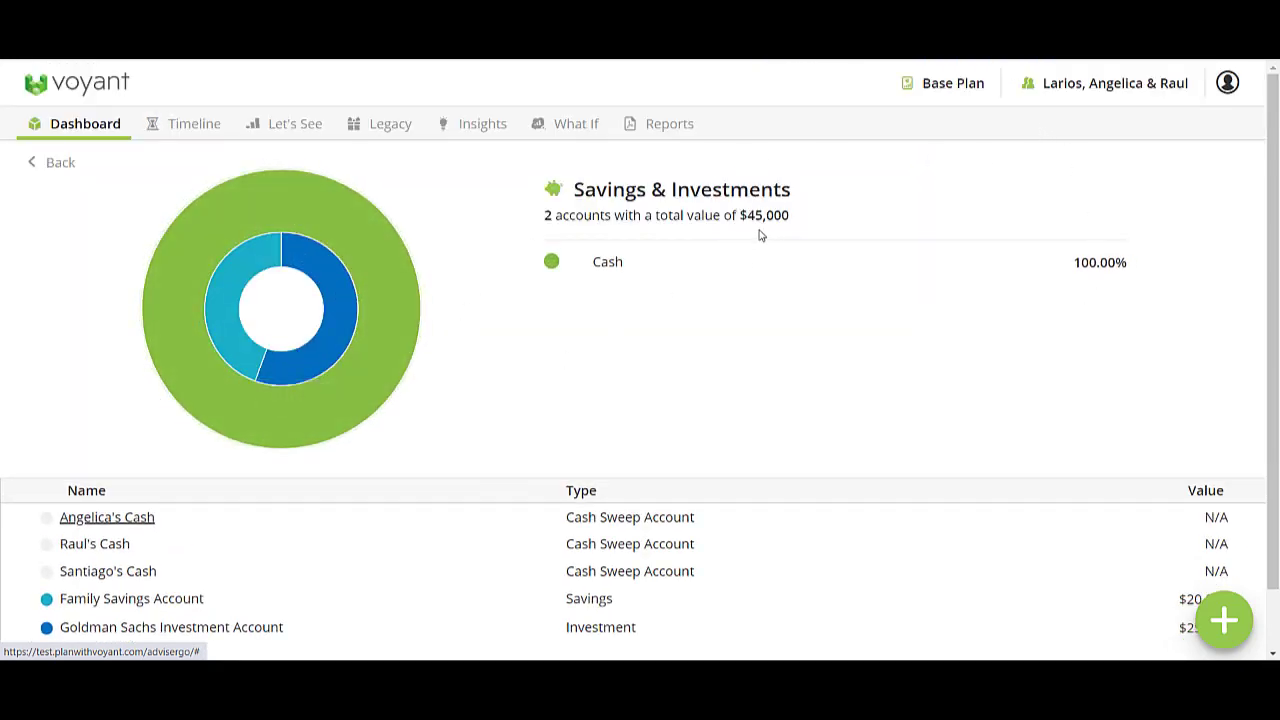
{"action": "scroll", "coordinate": [173, 530], "scroll_direction": "down", "scroll_amount": 2}
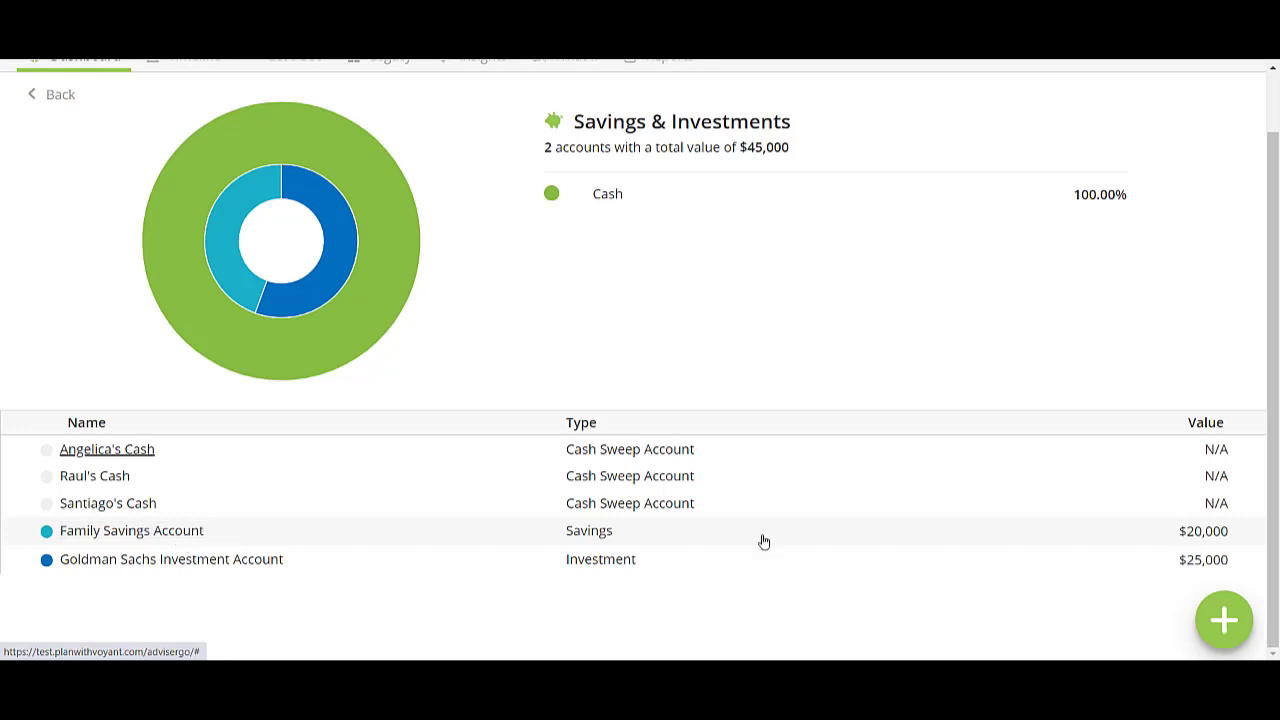
- Change the Family Savings Account balance to $25,000 and return to the dashboard
{"action": "left_click", "coordinate": [600, 533]}
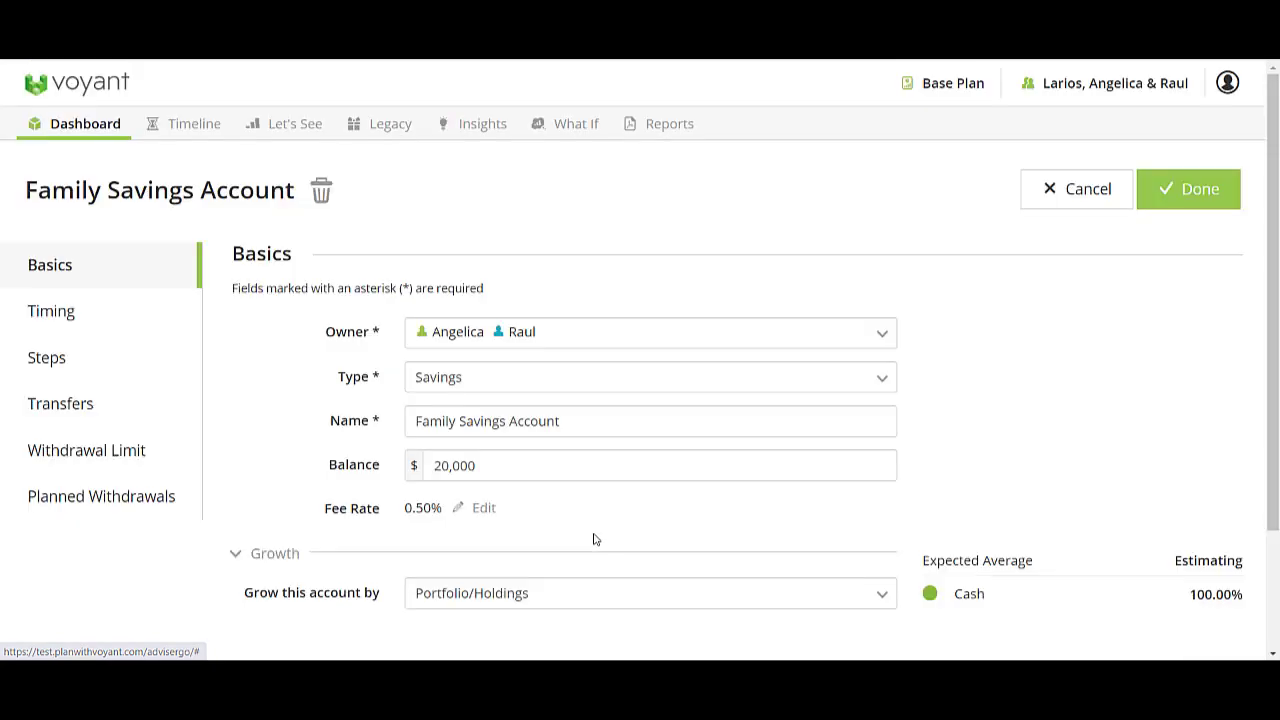
{"action": "left_click", "coordinate": [437, 472]}
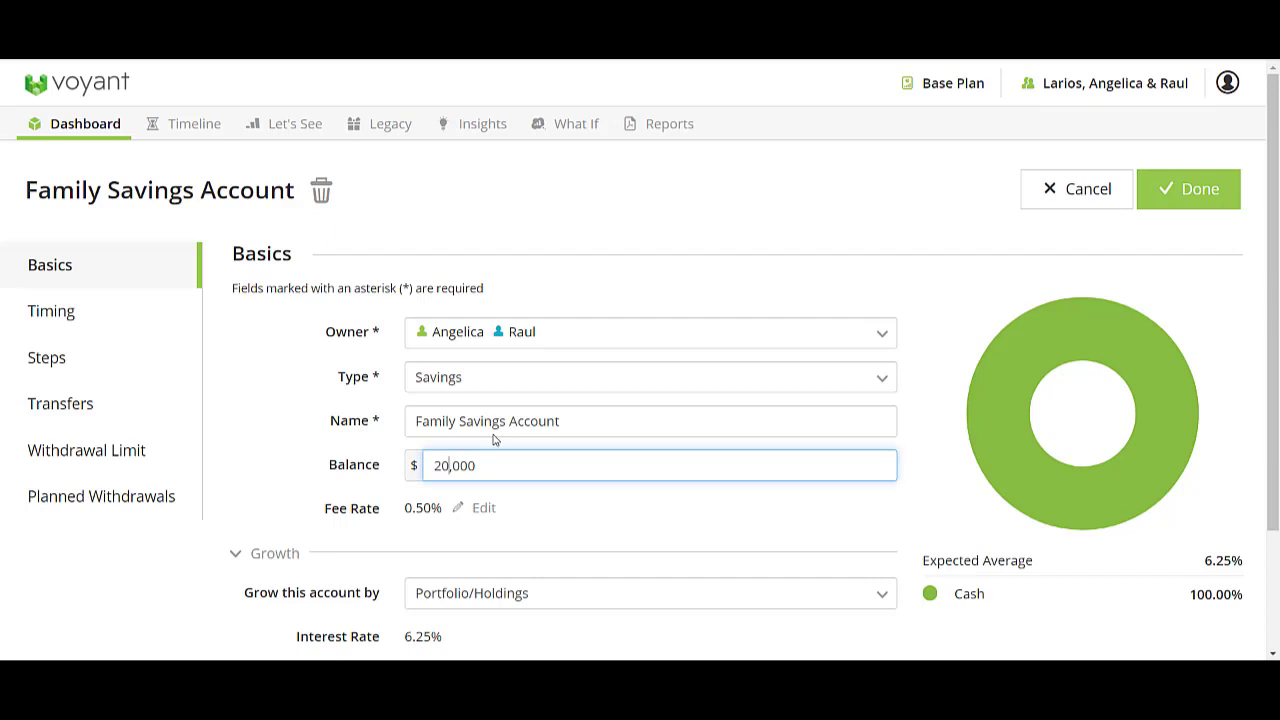
{"action": "key", "text": "BackSpace"}
{"action": "type", "text": "5"}
{"action": "left_click", "coordinate": [1195, 191]}
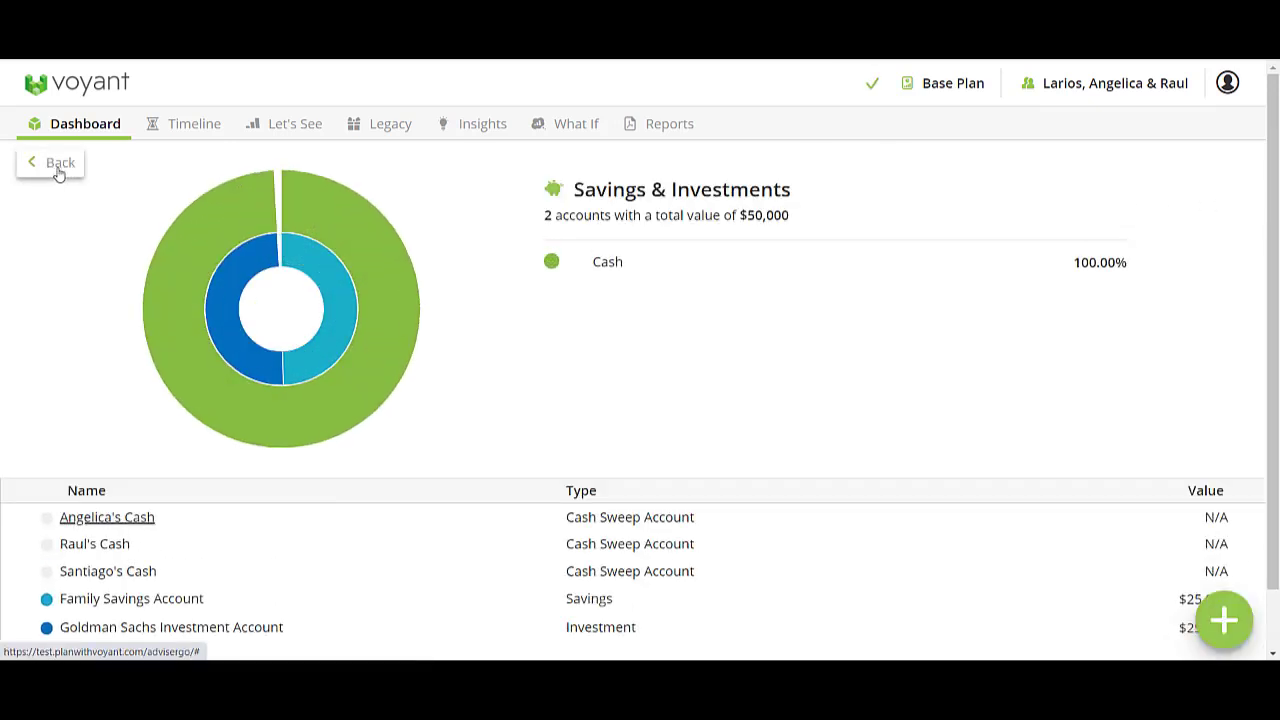
{"action": "left_click", "coordinate": [58, 168]}
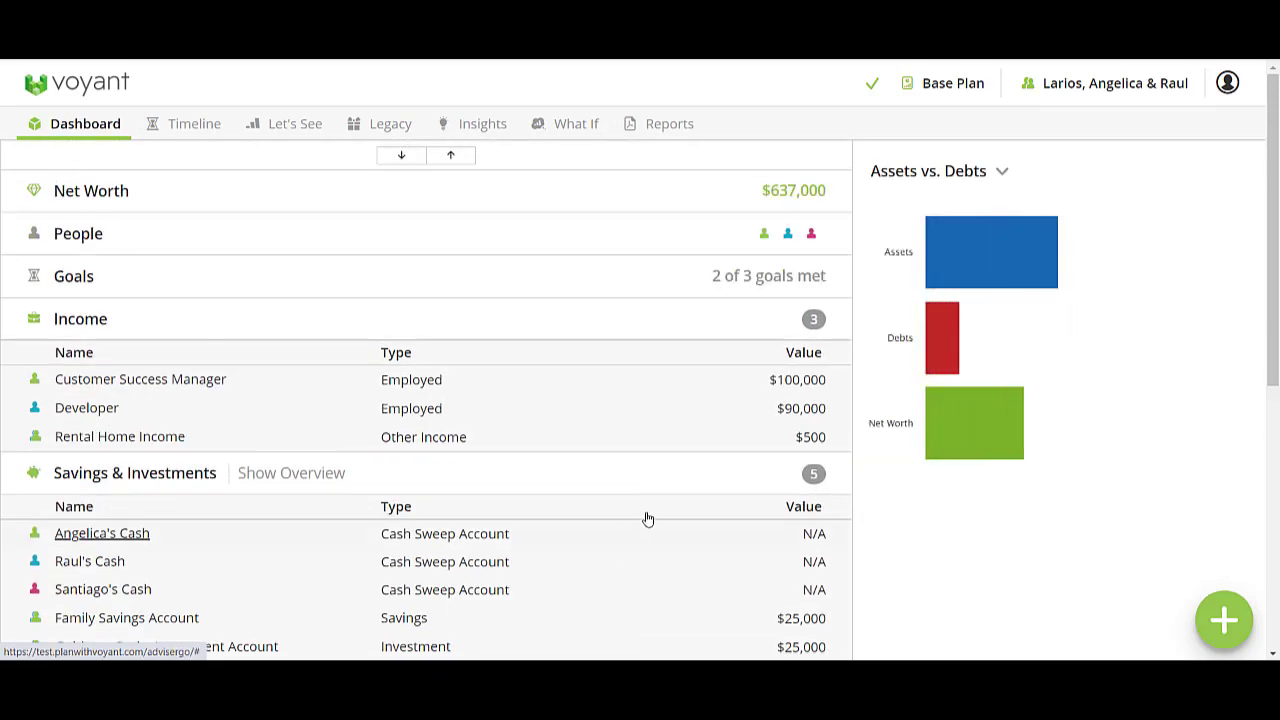
- Collapse Savings & Investments and review the $208,000 Retirement overview before returning
{"action": "scroll", "coordinate": [577, 372], "scroll_direction": "down", "scroll_amount": 2}
{"action": "left_click", "coordinate": [351, 312]}
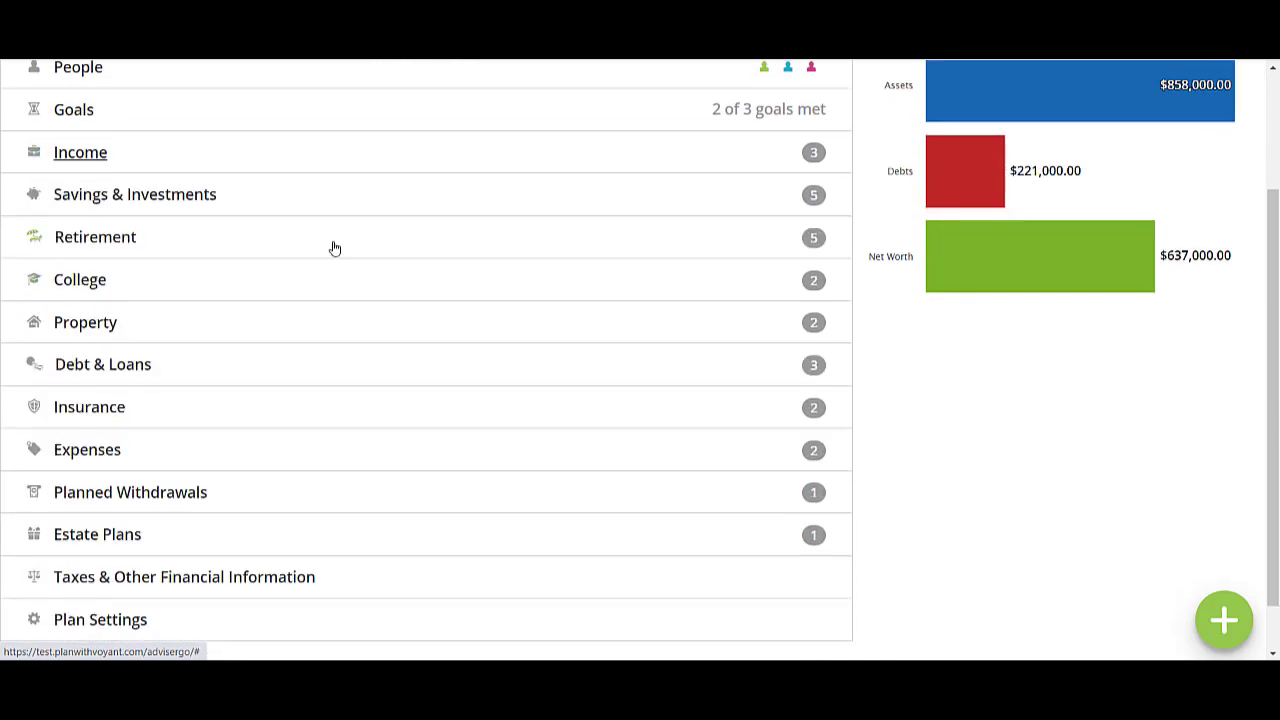
{"action": "left_click", "coordinate": [252, 240]}
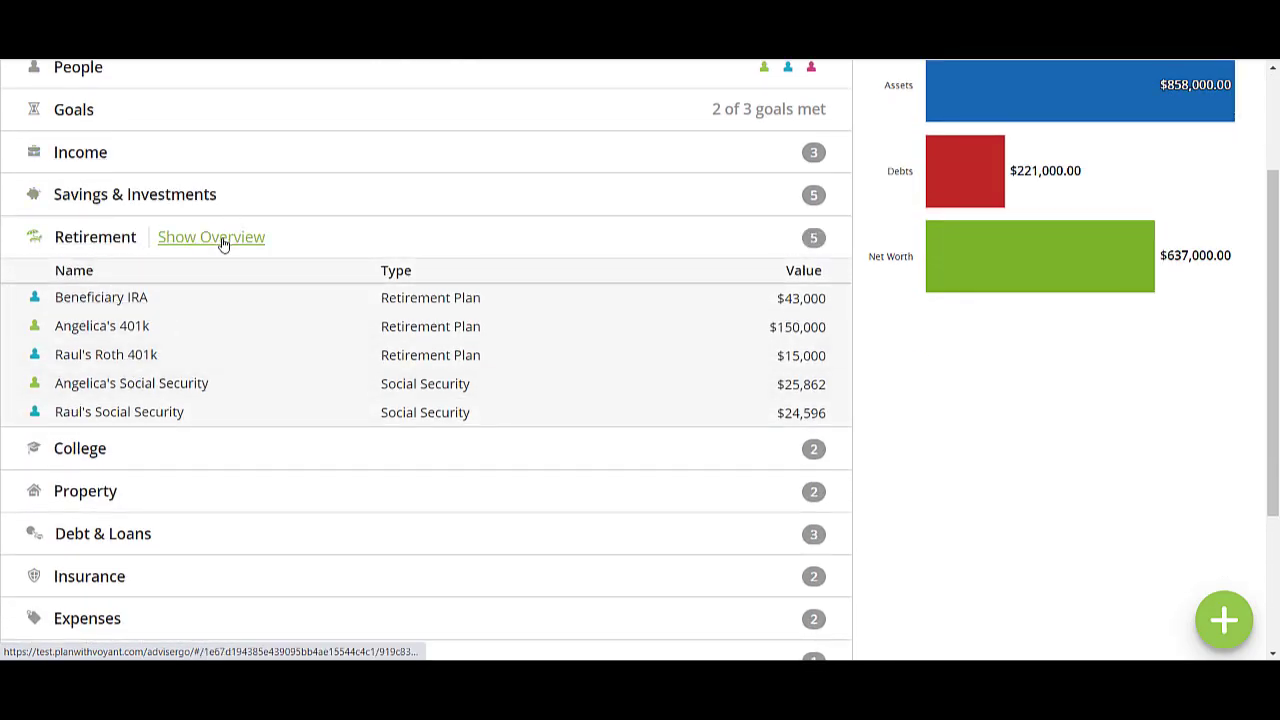
{"action": "left_click", "coordinate": [222, 240]}
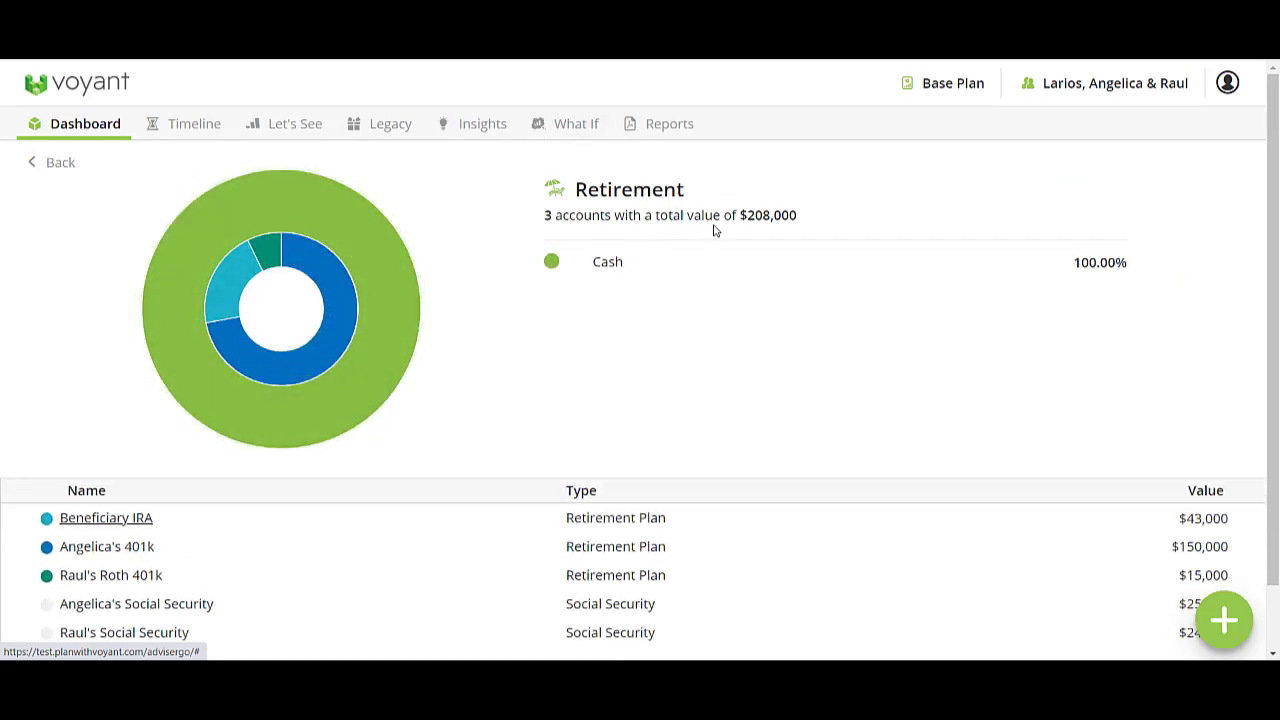
{"action": "scroll", "coordinate": [374, 603], "scroll_direction": "down", "scroll_amount": 2}
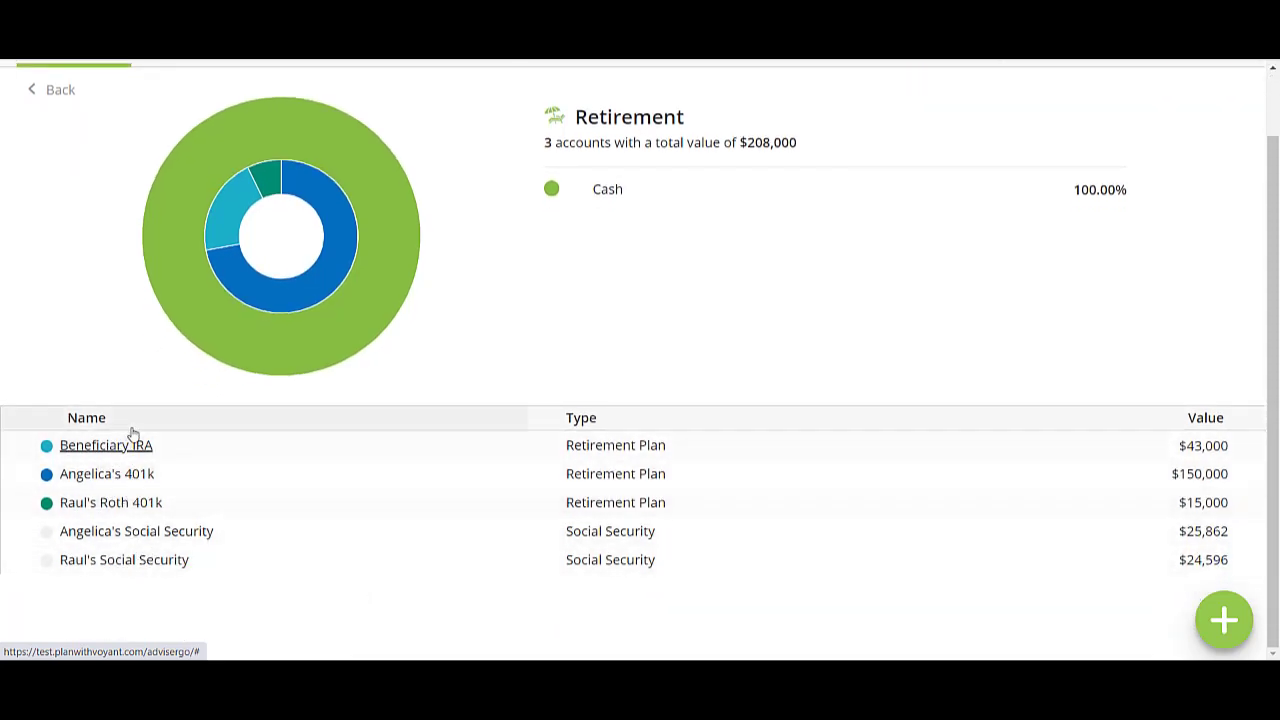
{"action": "left_click", "coordinate": [52, 90]}
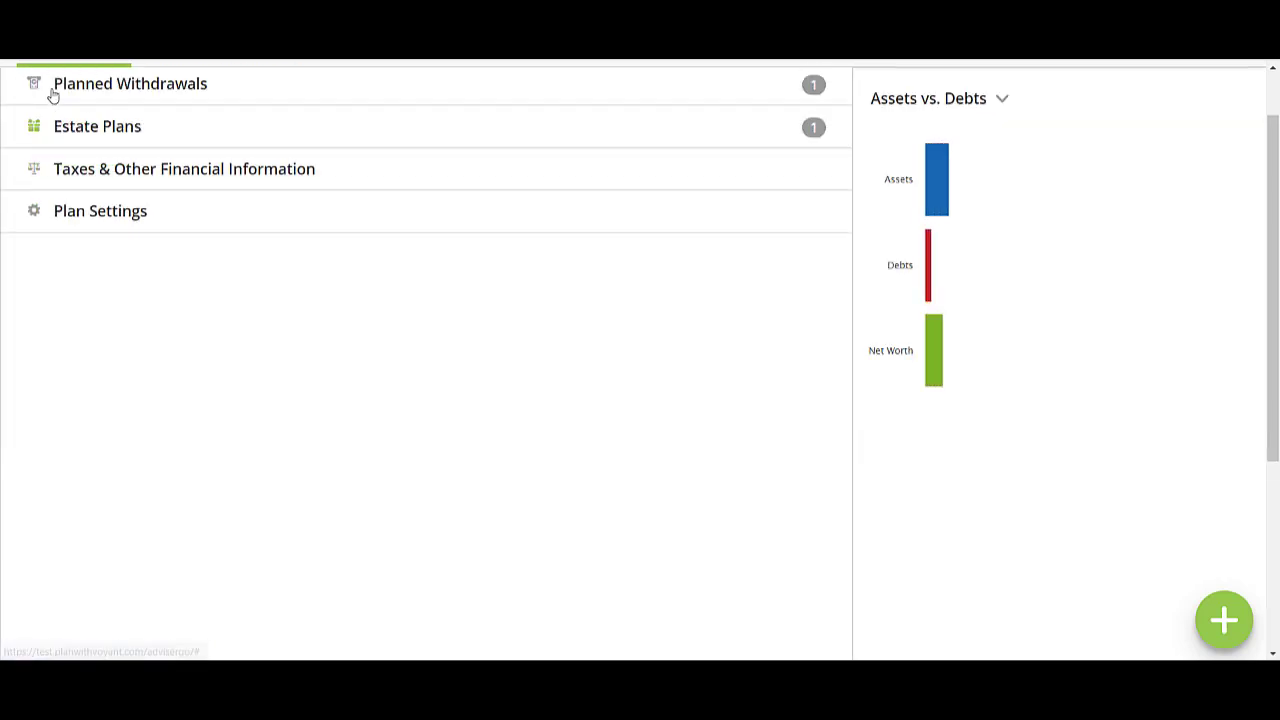
- Collapse the Retirement section and scroll back to the top of the dashboard
{"action": "scroll", "coordinate": [391, 449], "scroll_direction": "down", "scroll_amount": 3}
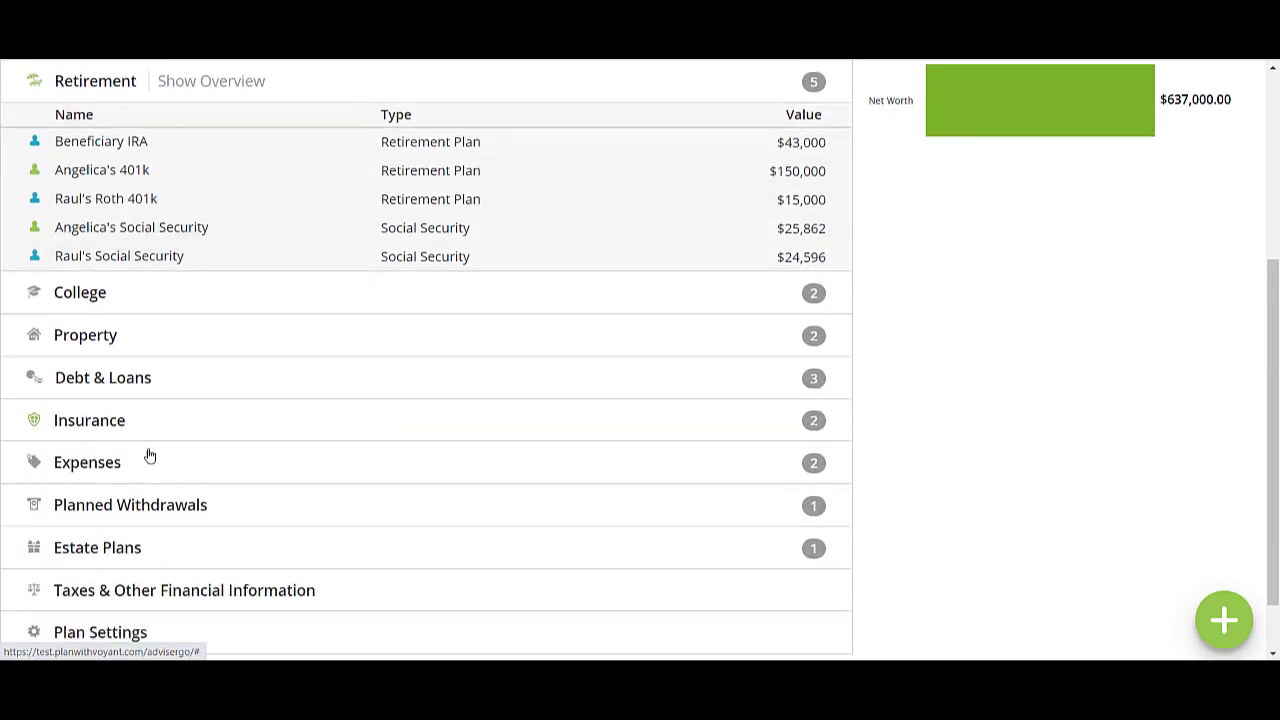
{"action": "left_click", "coordinate": [314, 86]}
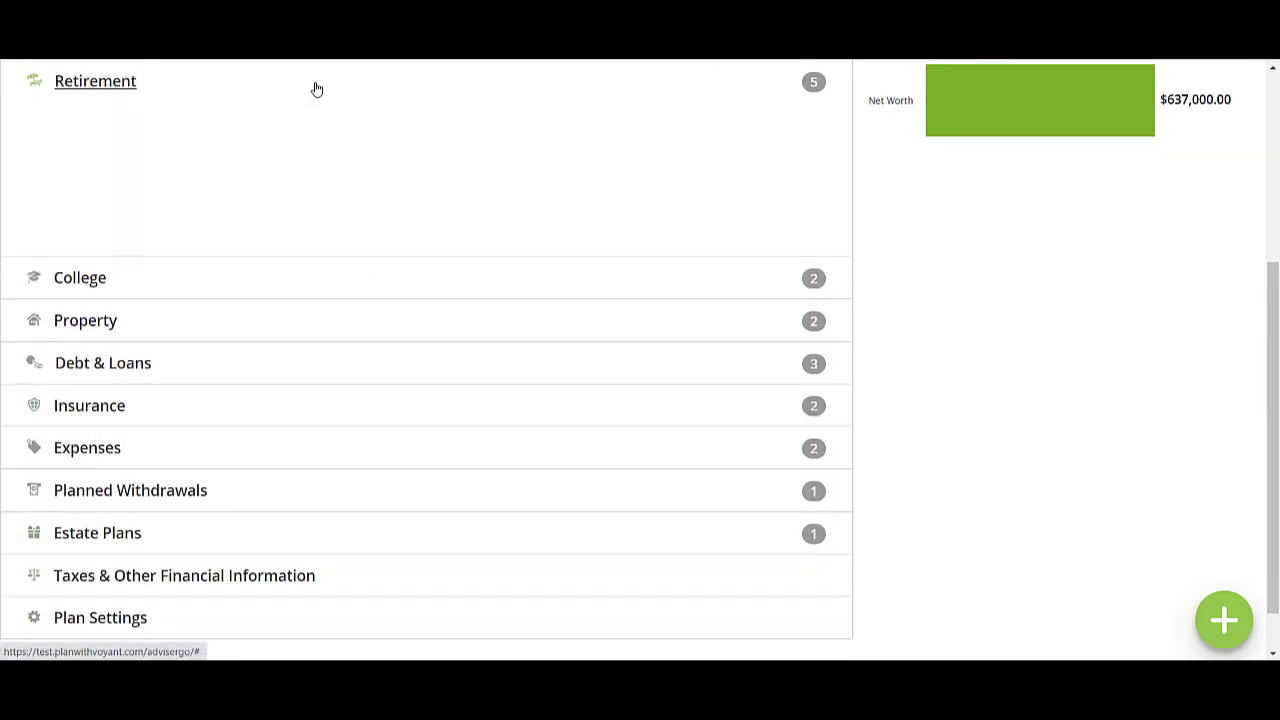
{"action": "scroll", "coordinate": [490, 520], "scroll_direction": "up", "scroll_amount": 3}
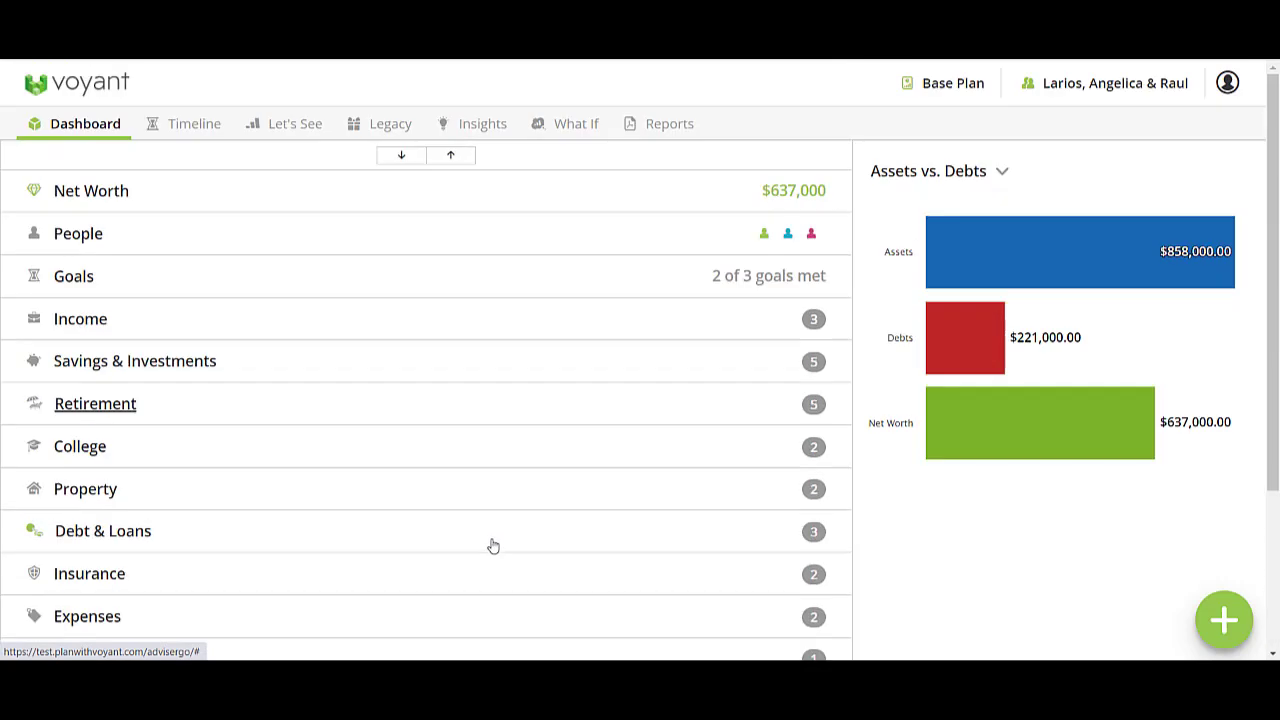
- Switch to the Timeline view and inspect event details across the retirement phases
{"action": "left_click", "coordinate": [186, 121]}
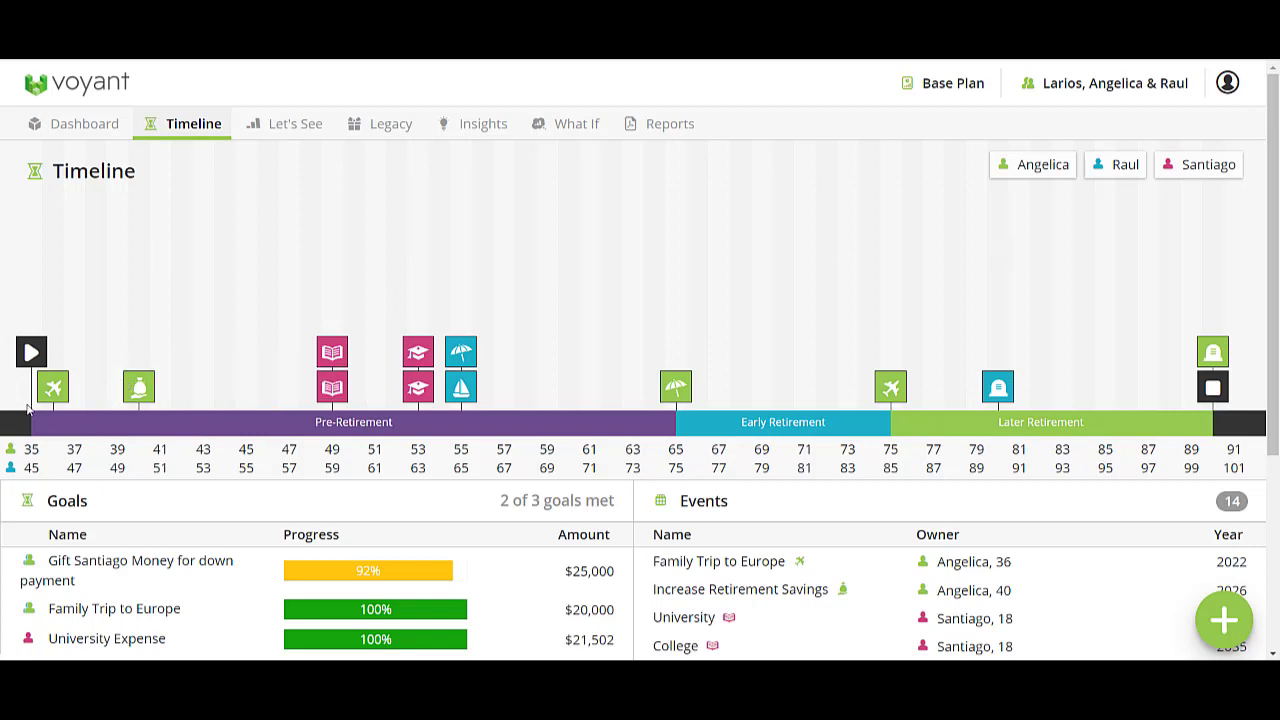
{"action": "mouse_move", "coordinate": [44, 392]}
{"action": "mouse_move", "coordinate": [463, 405]}
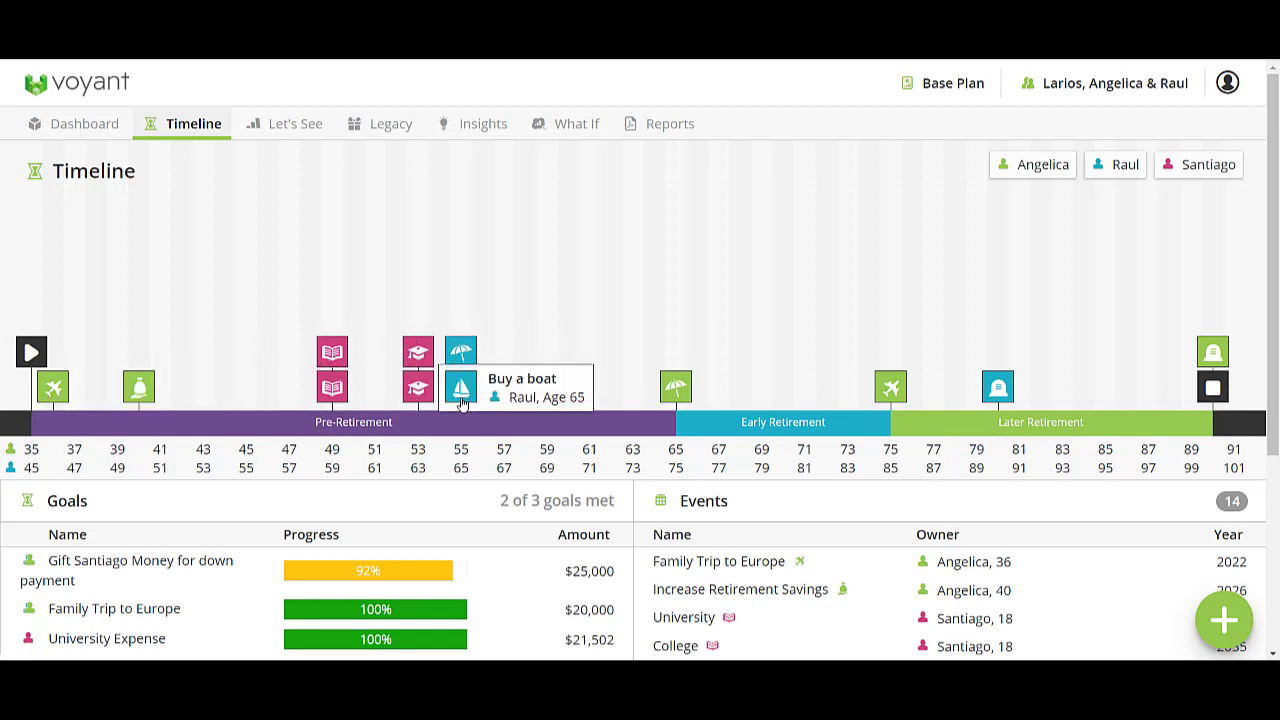
- Review the goal progress bars and glance at the add goals/events/stages menu
{"action": "scroll", "coordinate": [463, 405], "scroll_direction": "down", "scroll_amount": 2}
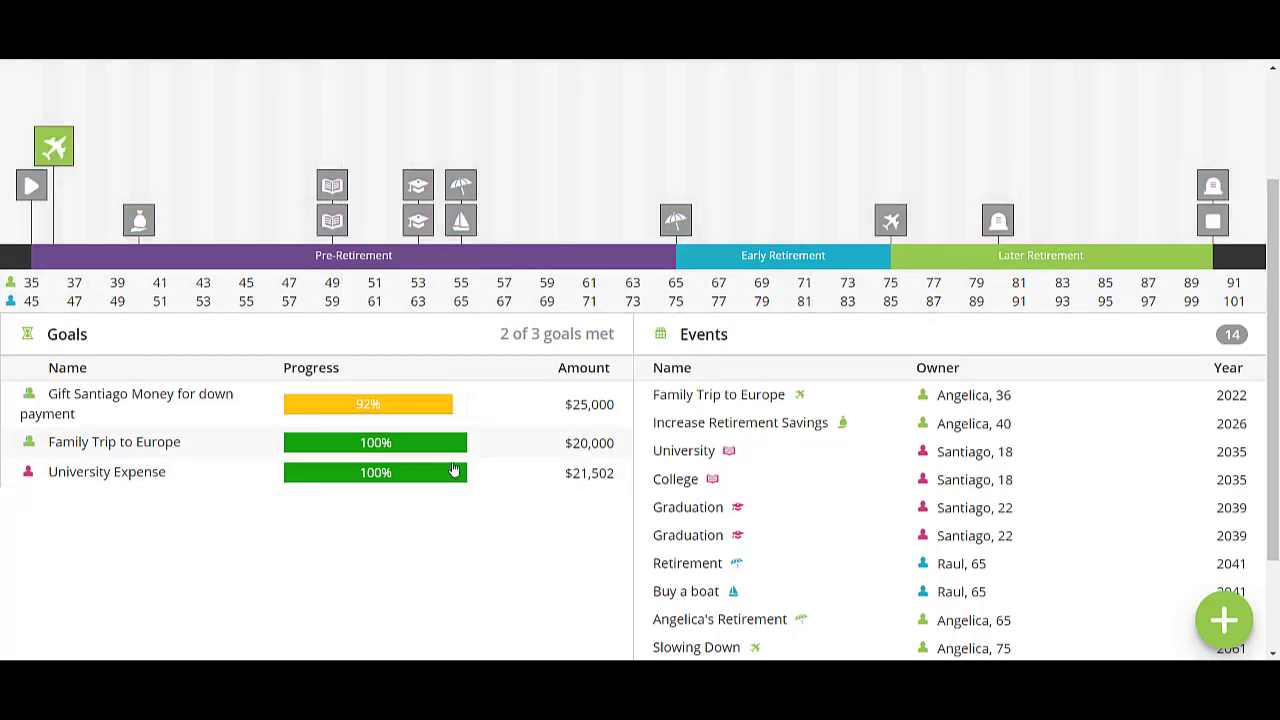
{"action": "mouse_move", "coordinate": [443, 480]}
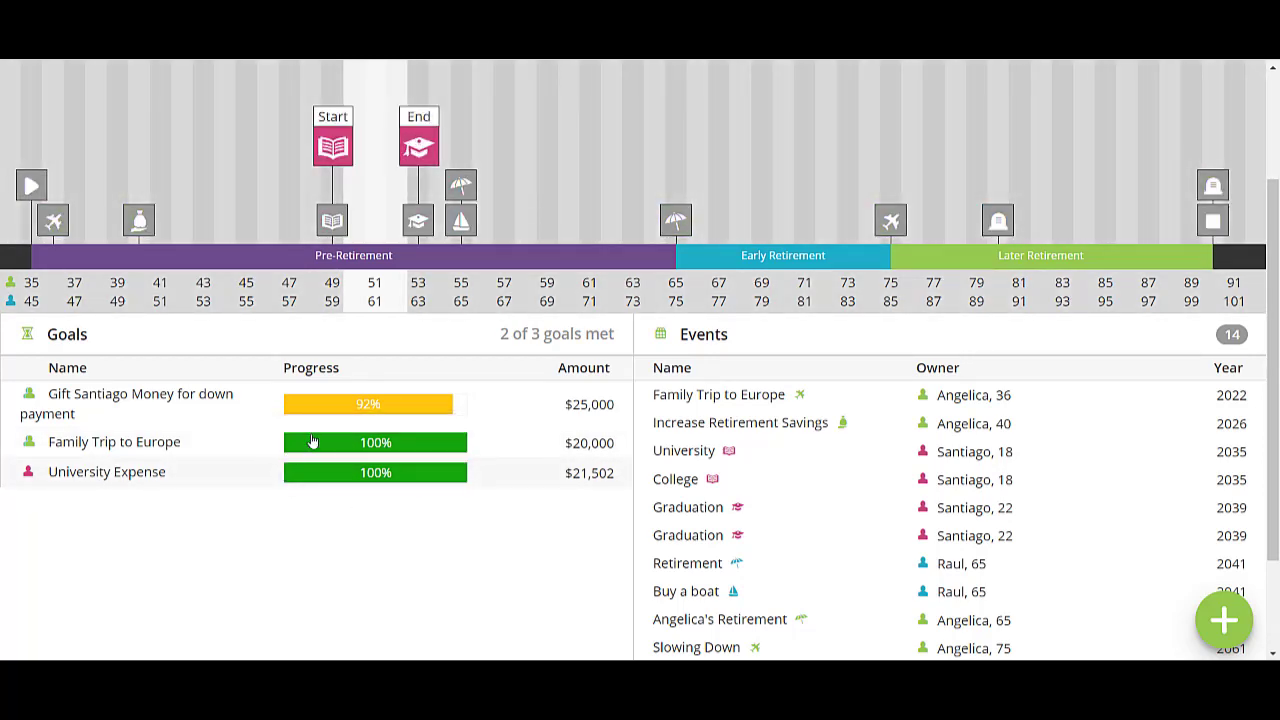
{"action": "mouse_move", "coordinate": [356, 413]}
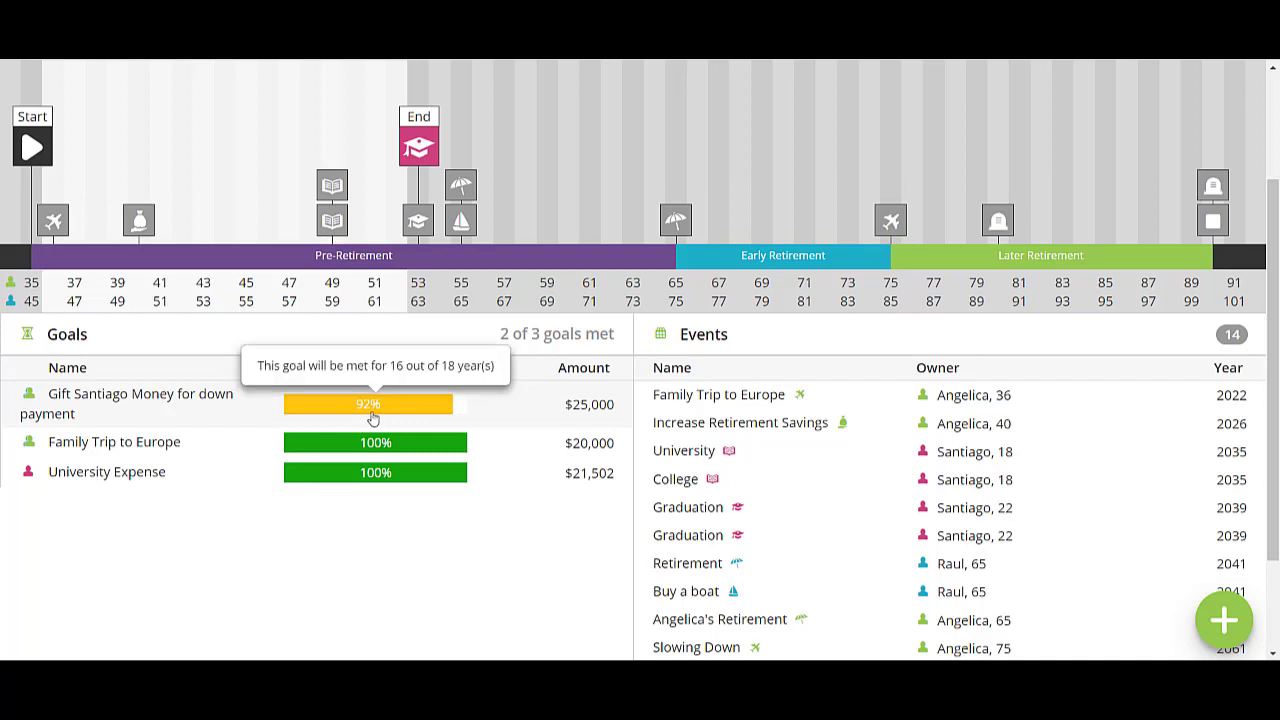
{"action": "left_click", "coordinate": [1222, 625]}
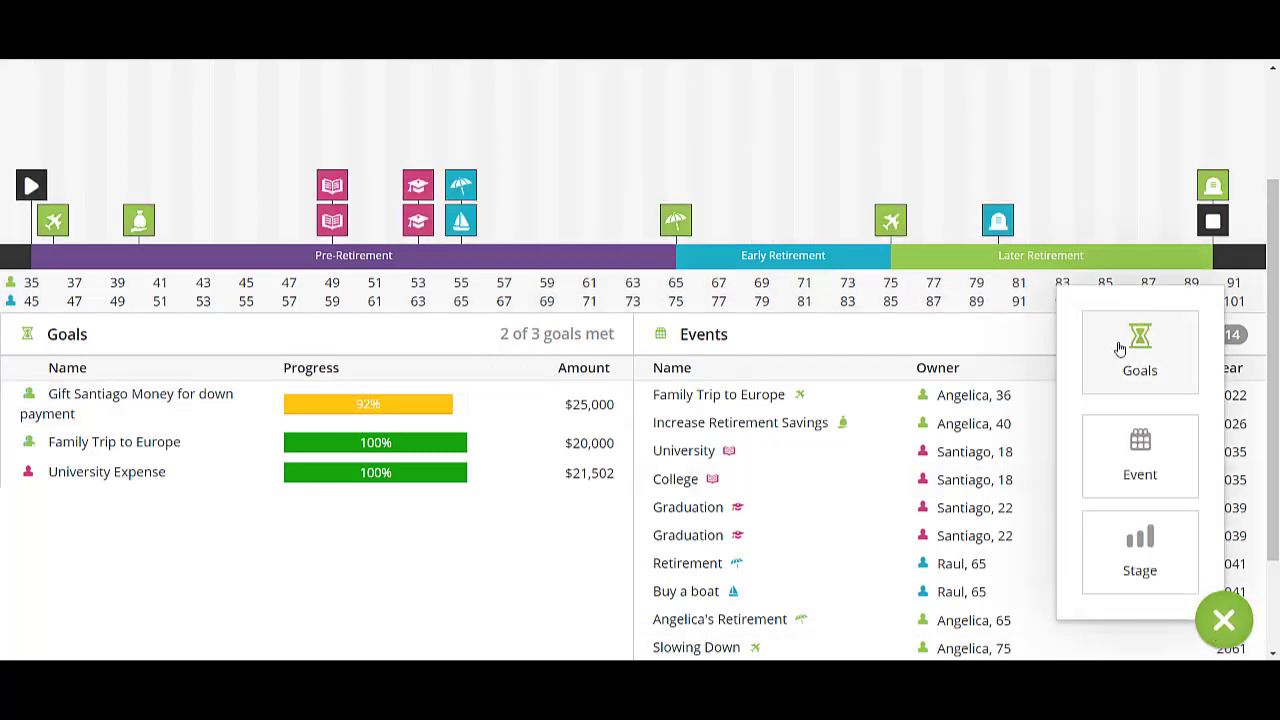
{"action": "left_click", "coordinate": [474, 563]}
- Open the 'Buy a boat' event (Boat, 2041) on the timeline for editing
{"action": "mouse_move", "coordinate": [460, 185]}
{"action": "left_mouse_down"}
{"action": "mouse_move", "coordinate": [607, 157]}
{"action": "mouse_move", "coordinate": [460, 185]}
{"action": "left_mouse_up"}
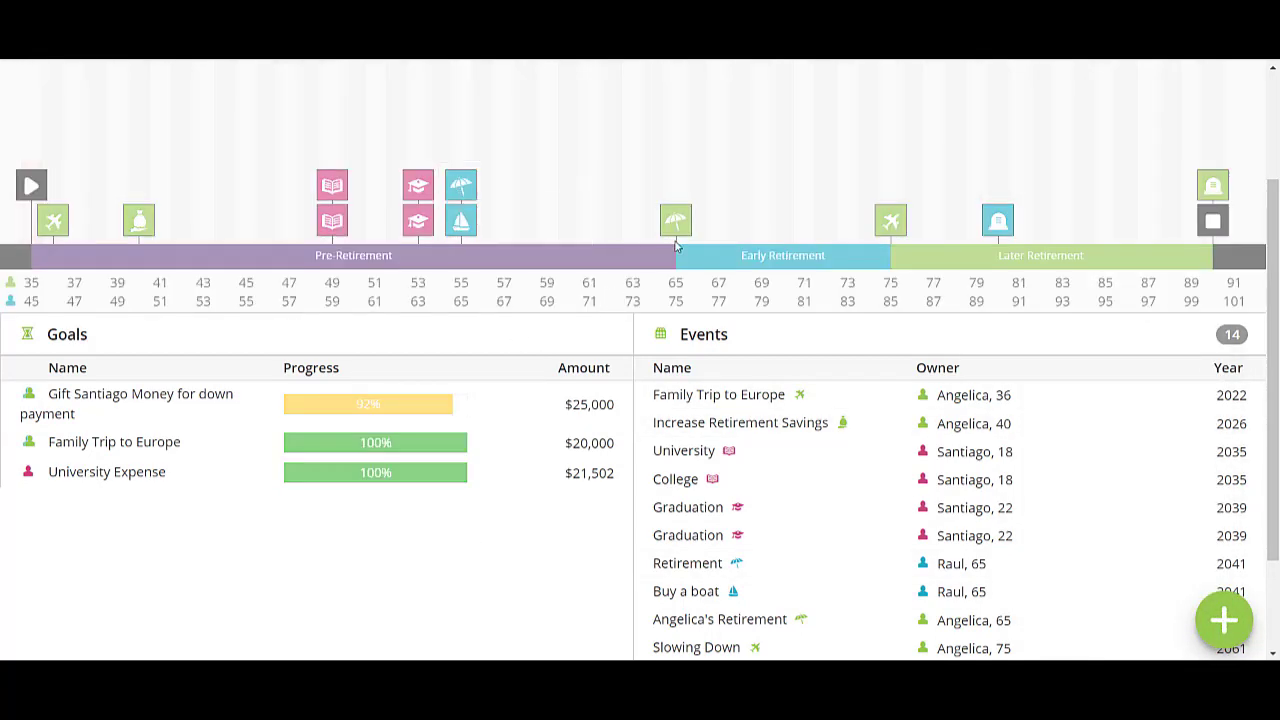
{"action": "scroll", "coordinate": [677, 238], "scroll_direction": "up", "scroll_amount": 3}
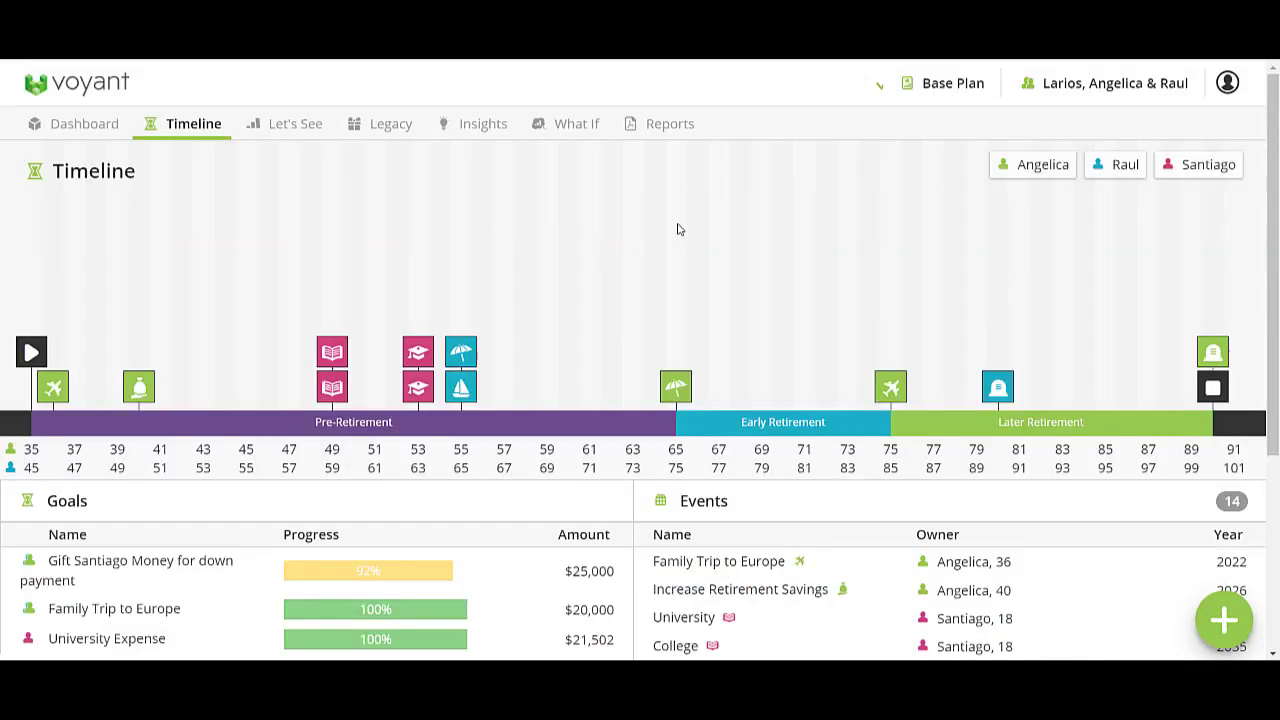
{"action": "left_click", "coordinate": [461, 387]}
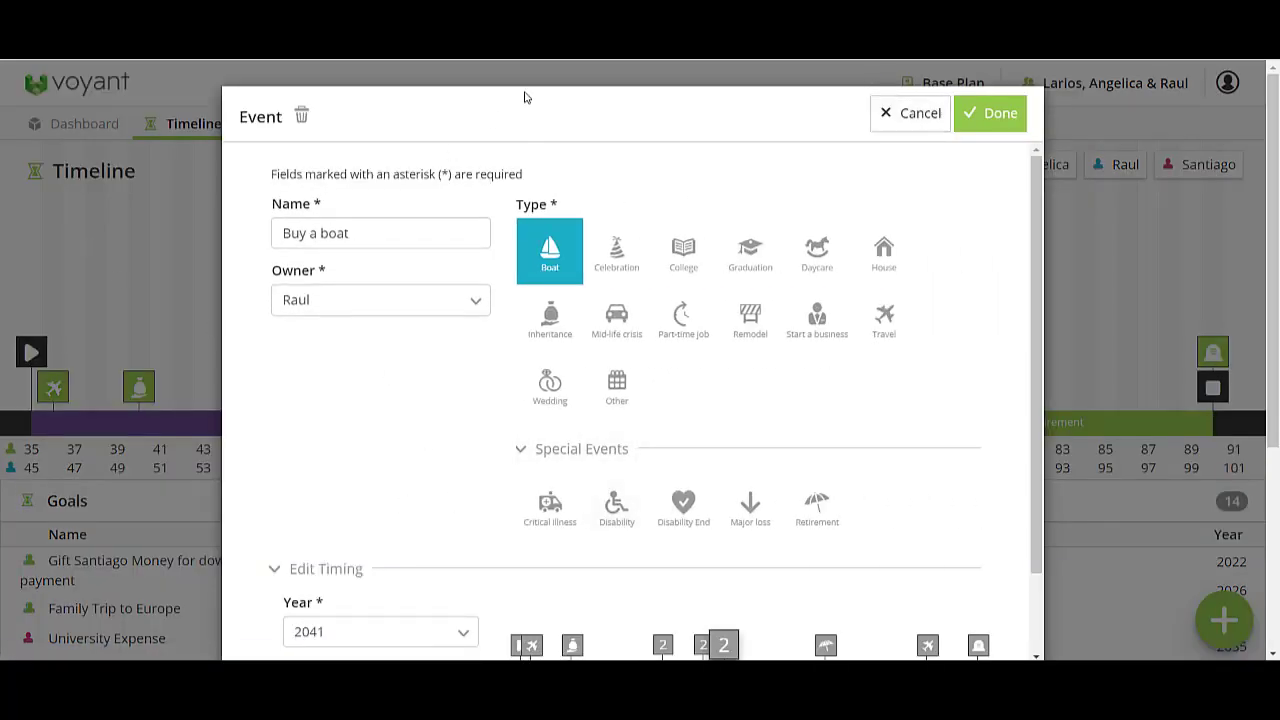
{"action": "left_click_drag", "start_coordinate": [523, 100], "coordinate": [394, 327]}
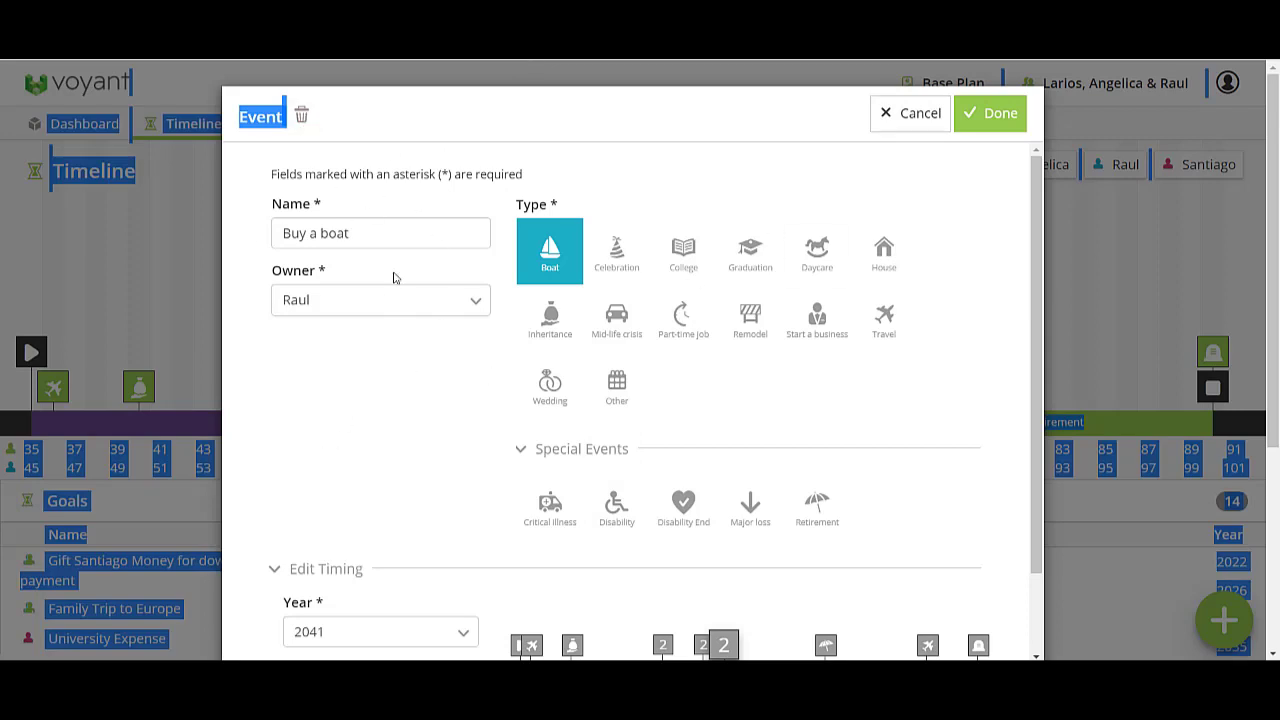
{"action": "left_click_drag", "start_coordinate": [399, 241], "coordinate": [274, 246]}
{"action": "left_click", "coordinate": [375, 310]}
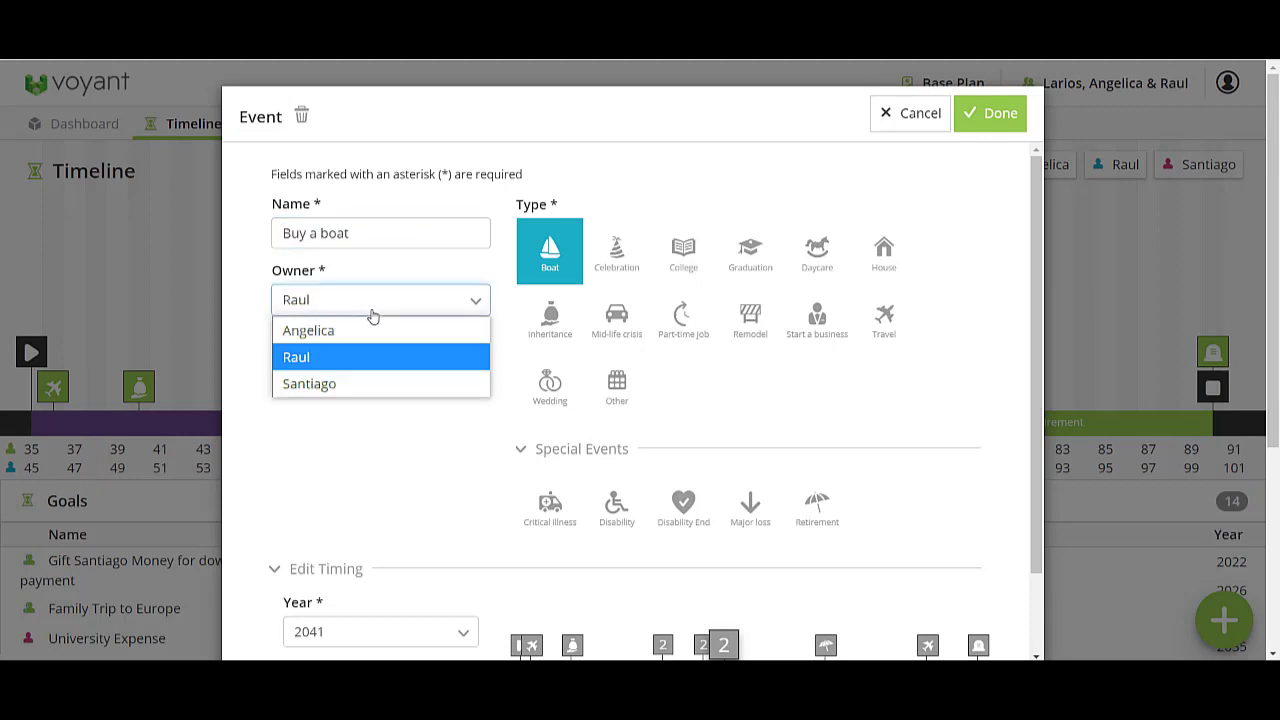
{"action": "left_click", "coordinate": [371, 314]}
{"action": "scroll", "coordinate": [467, 508], "scroll_direction": "down", "scroll_amount": 2}
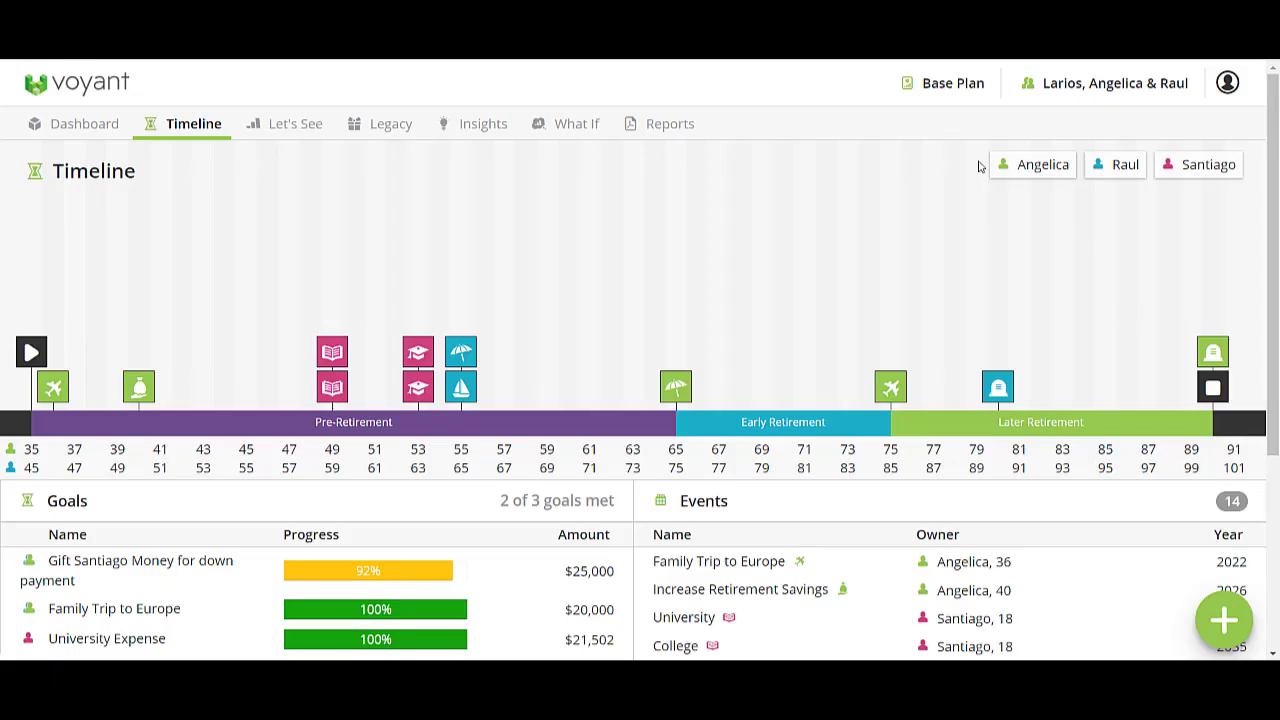
- Hide and restore both spouses' timeline events, then show the Let's See single-plan chart
{"action": "left_click", "coordinate": [1035, 167]}
{"action": "left_click", "coordinate": [1123, 168]}
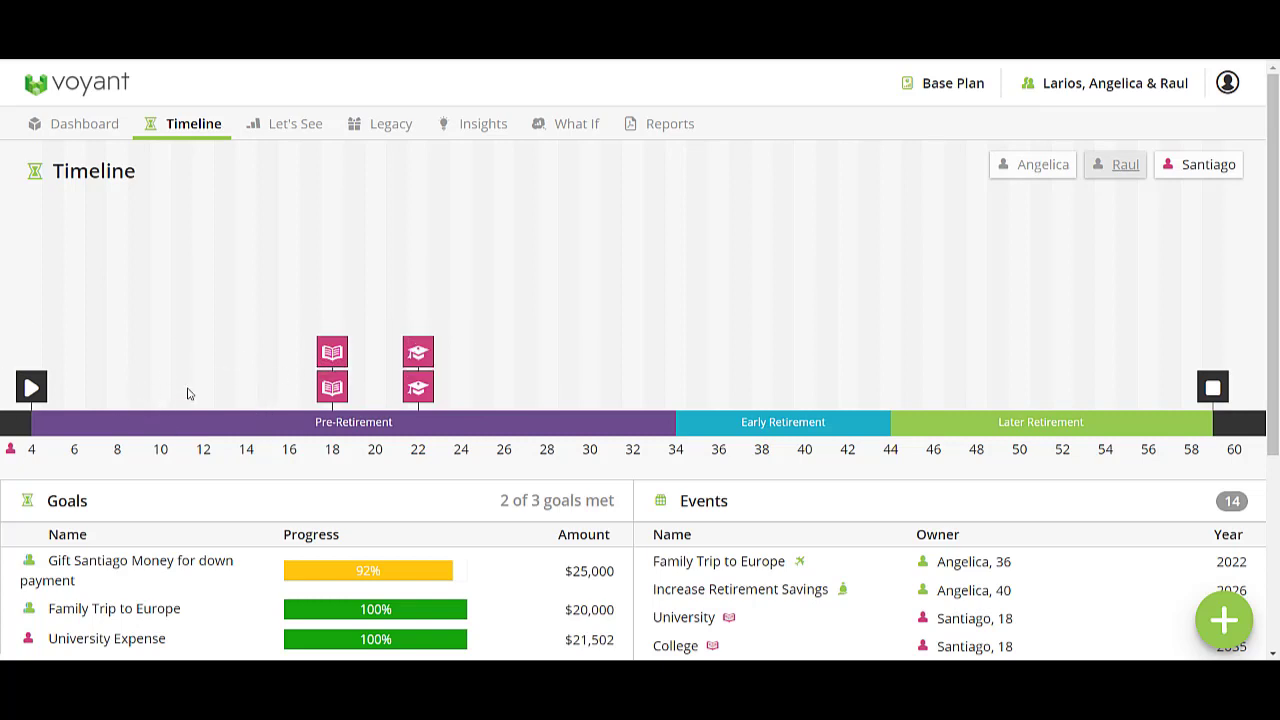
{"action": "left_click", "coordinate": [1037, 165]}
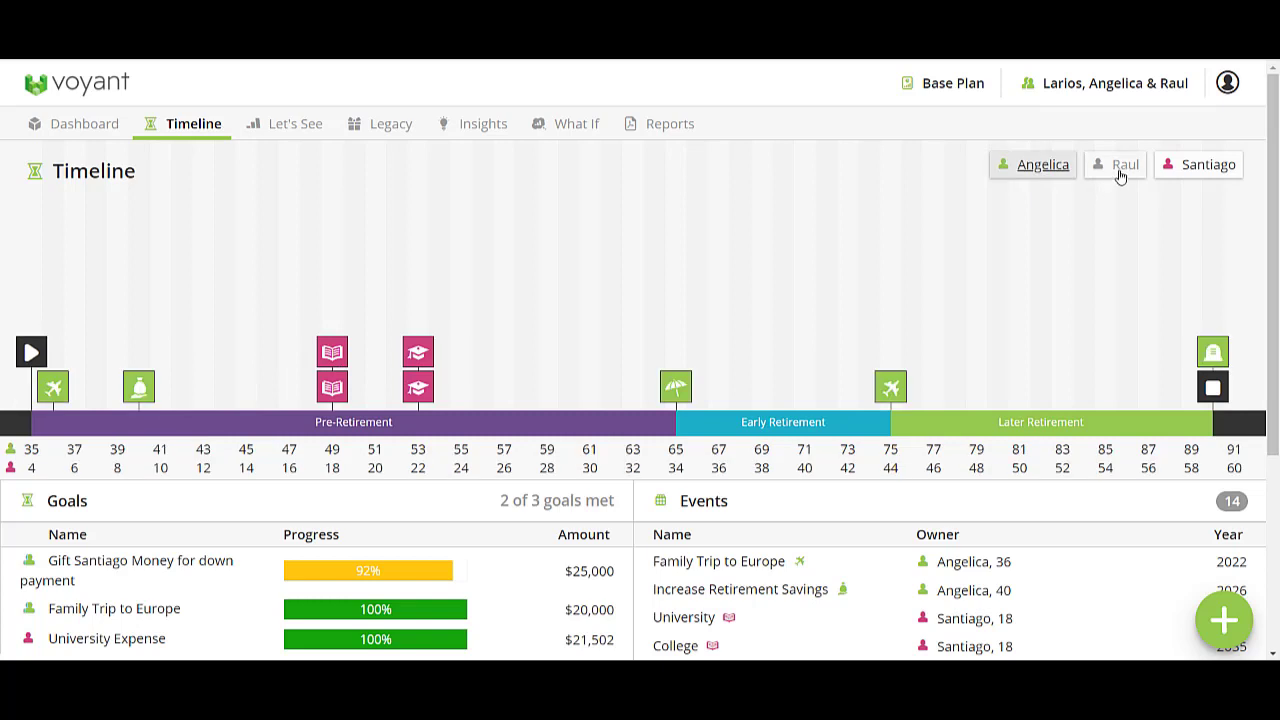
{"action": "left_click", "coordinate": [1118, 168]}
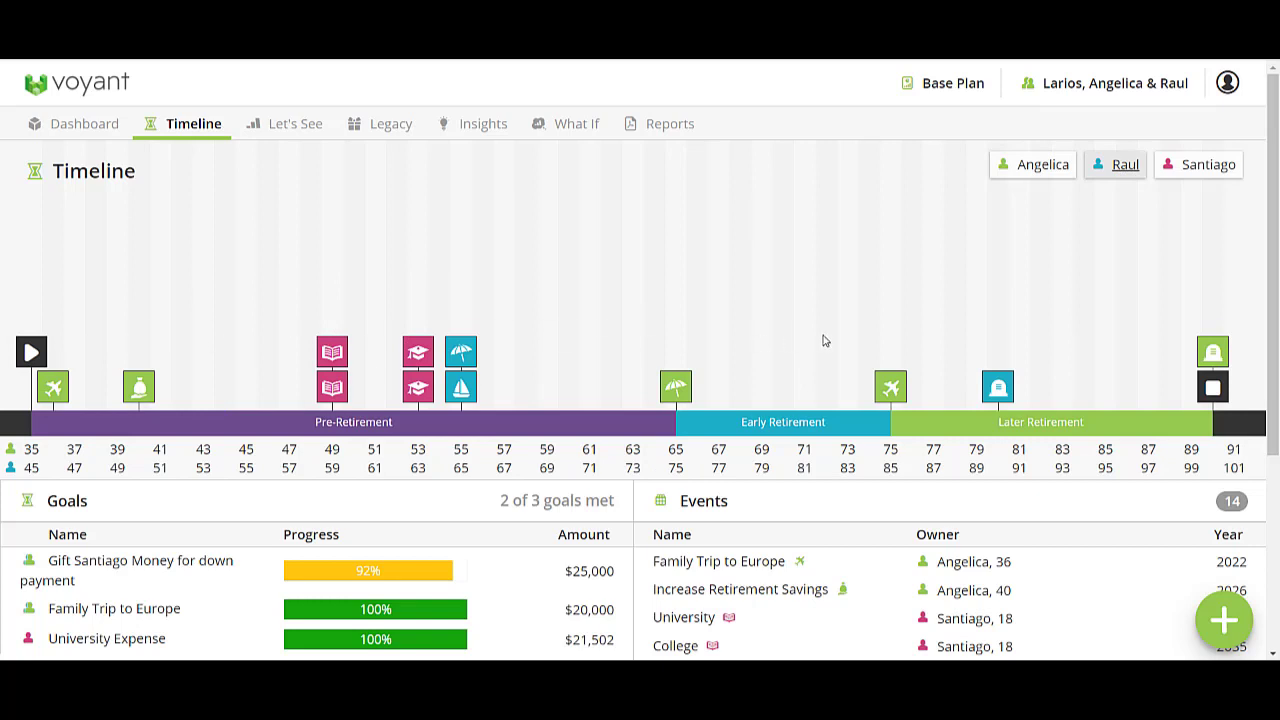
{"action": "left_click", "coordinate": [280, 127]}
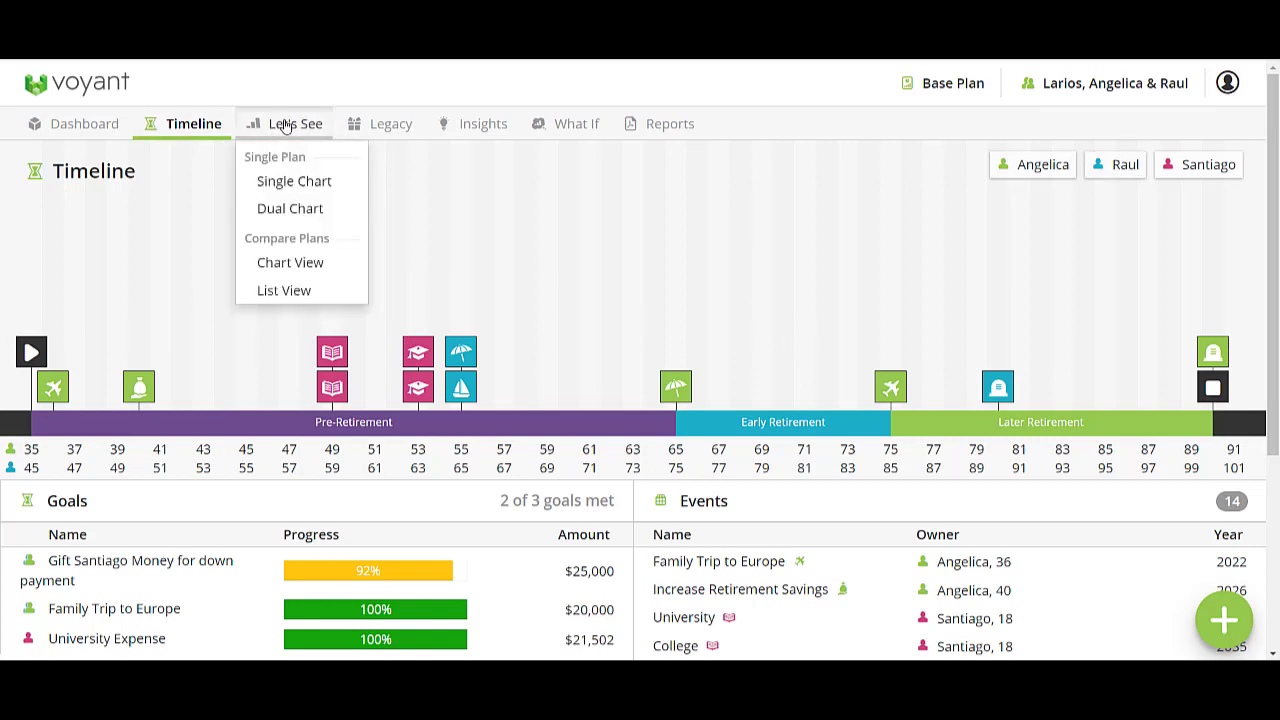
{"action": "left_click", "coordinate": [305, 190]}
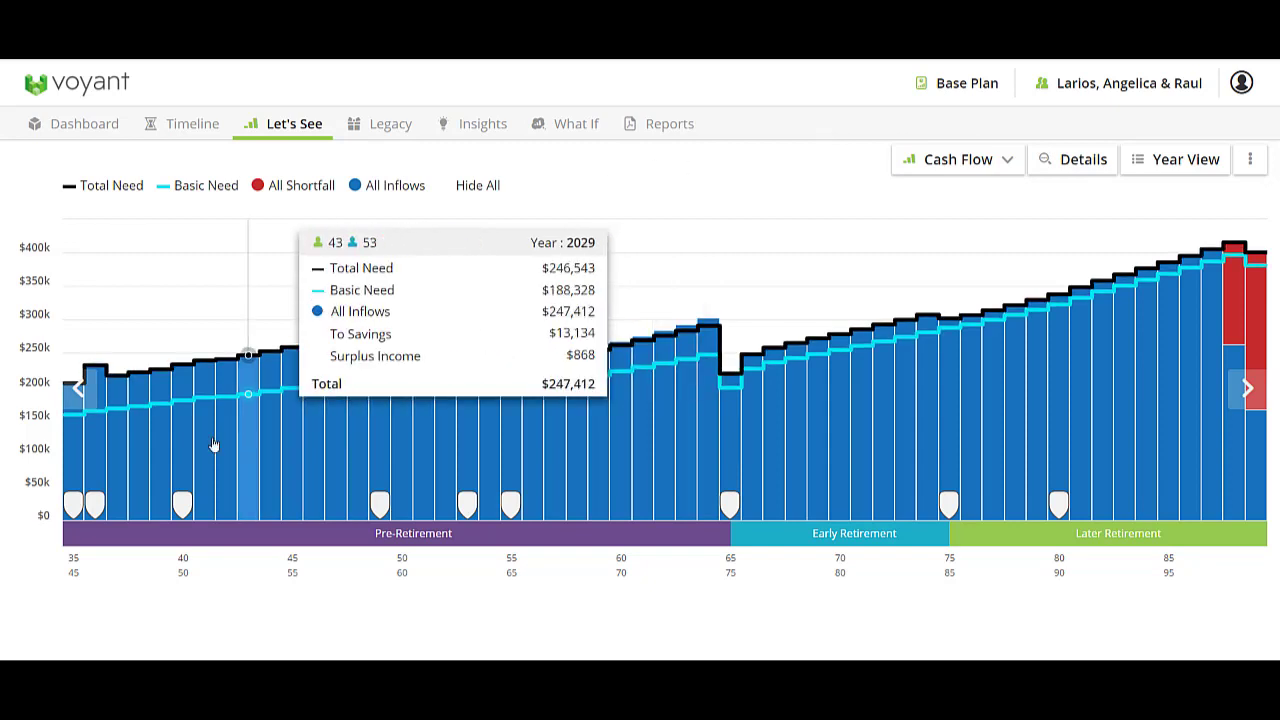
- Read yearly values on the cash flow chart and break inflows into detailed categories
{"action": "mouse_move", "coordinate": [174, 393]}
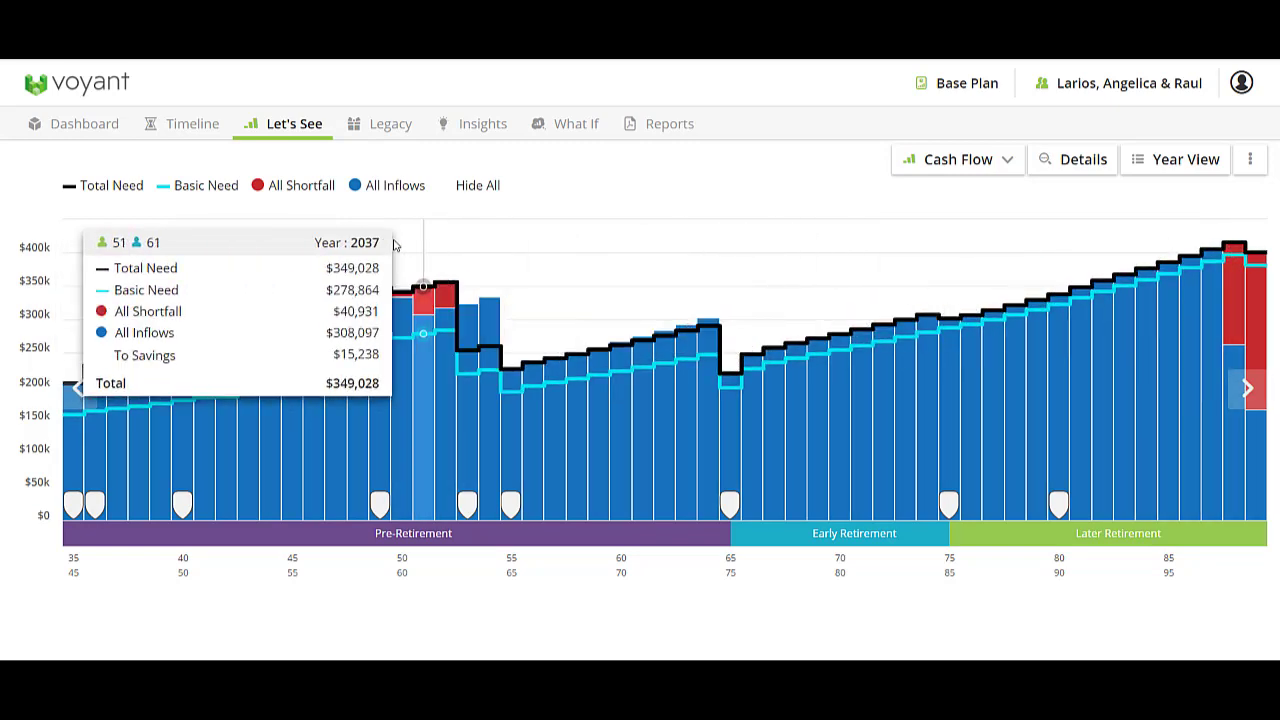
{"action": "left_click", "coordinate": [1088, 162]}
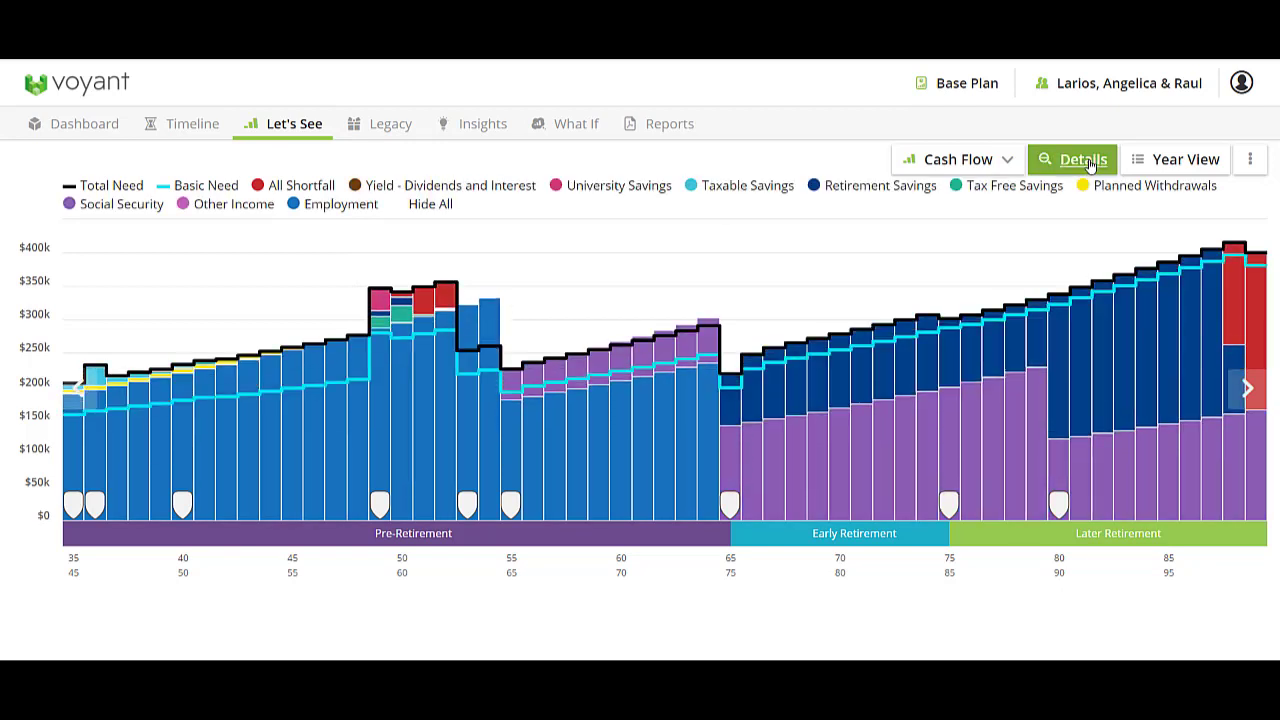
- Show only Employment, Social Security and Retirement Savings inflows, then switch the chart to Assets
{"action": "left_click", "coordinate": [428, 206]}
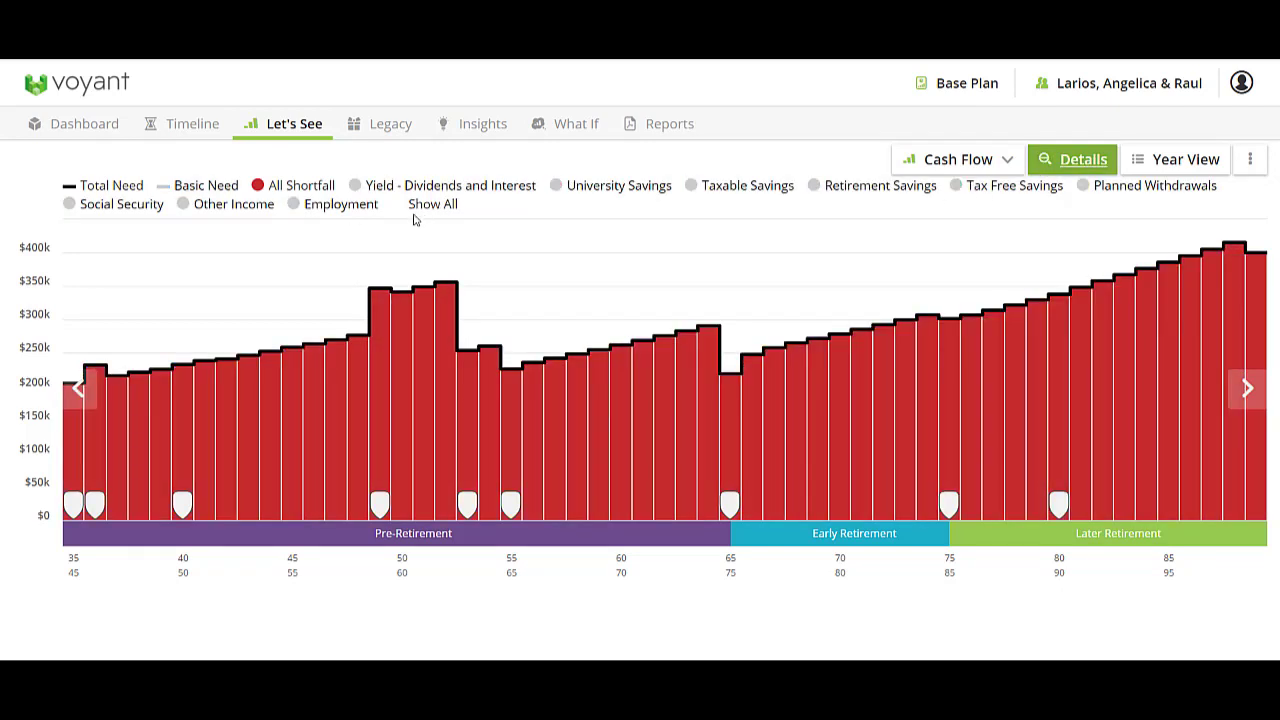
{"action": "left_click", "coordinate": [293, 205]}
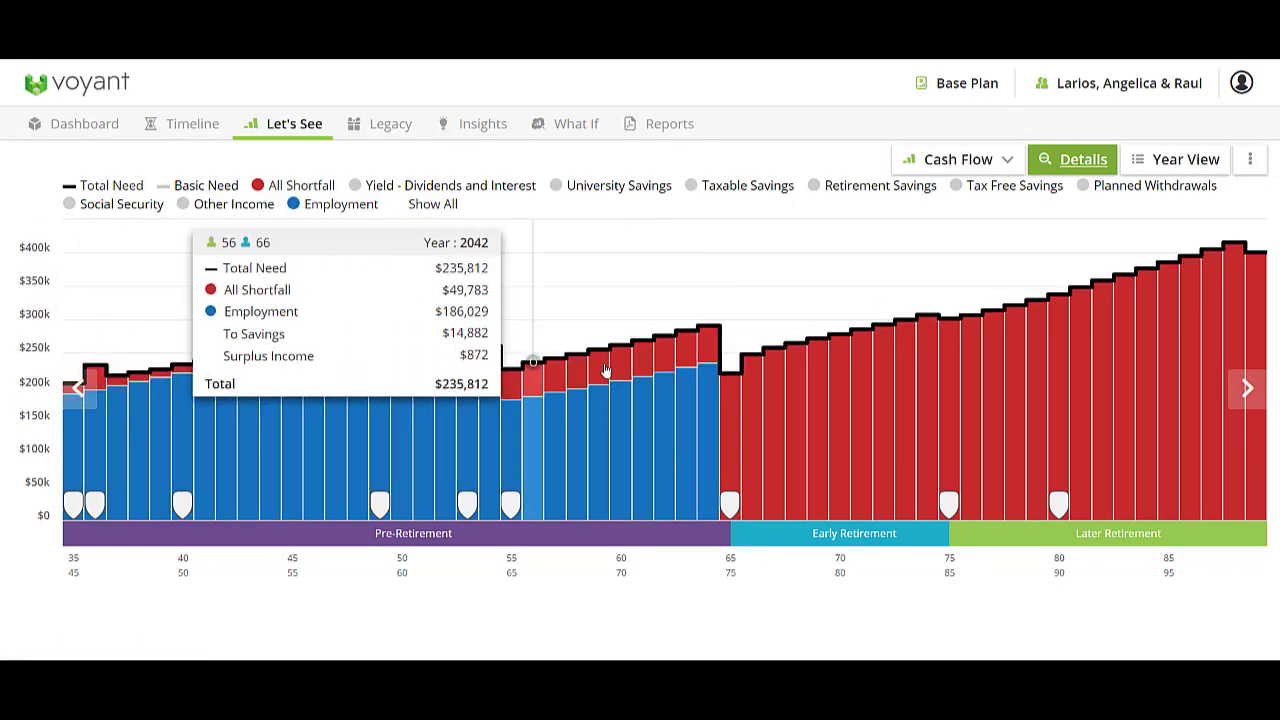
{"action": "left_click", "coordinate": [68, 205]}
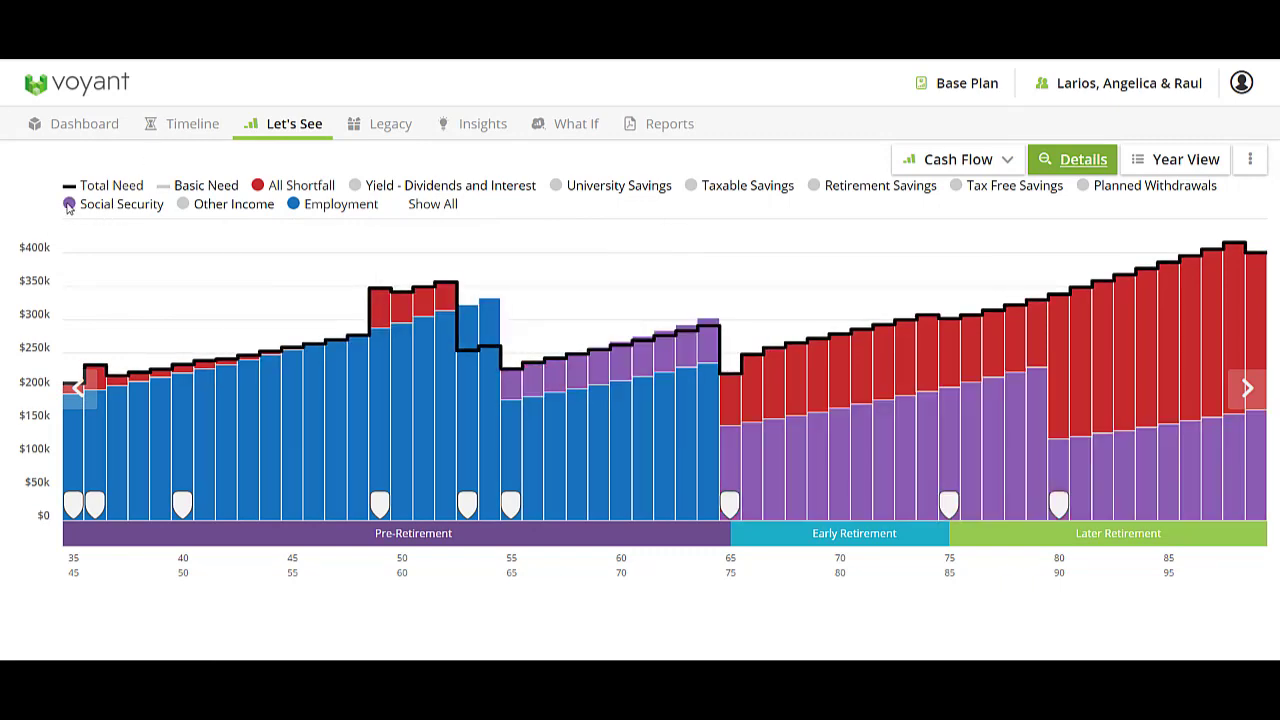
{"action": "left_click", "coordinate": [814, 188]}
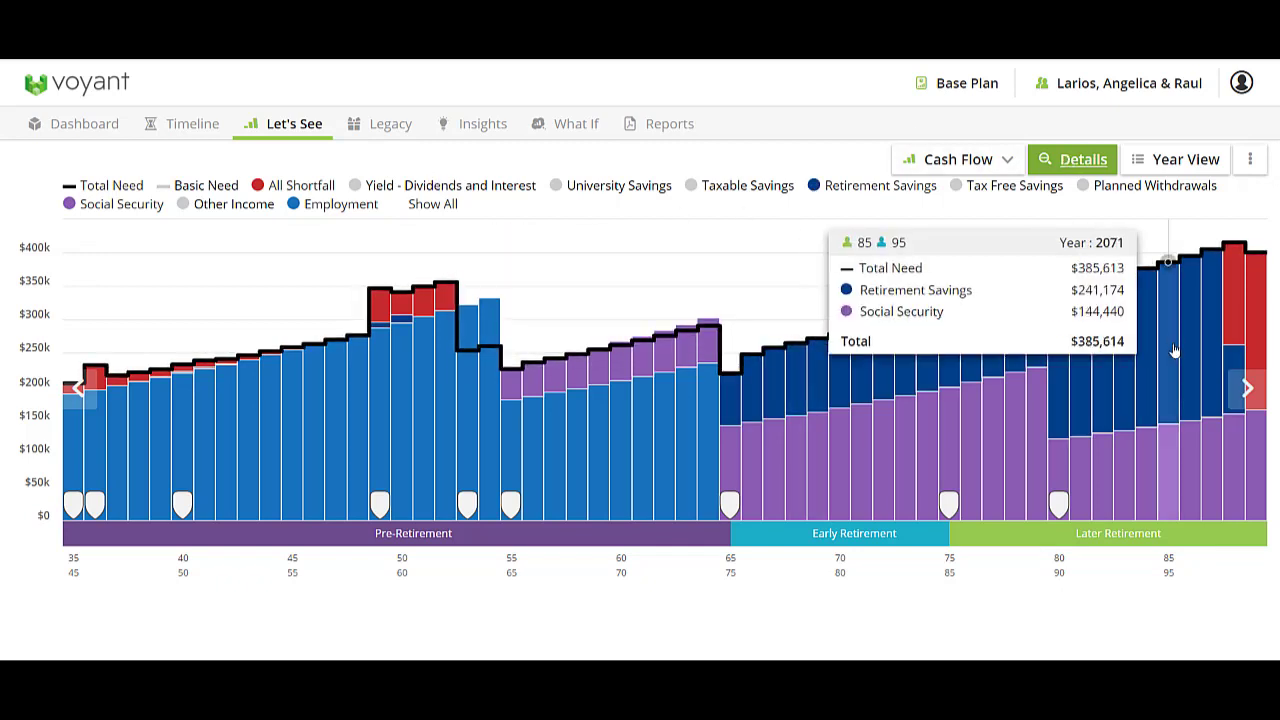
{"action": "left_click", "coordinate": [1246, 390]}
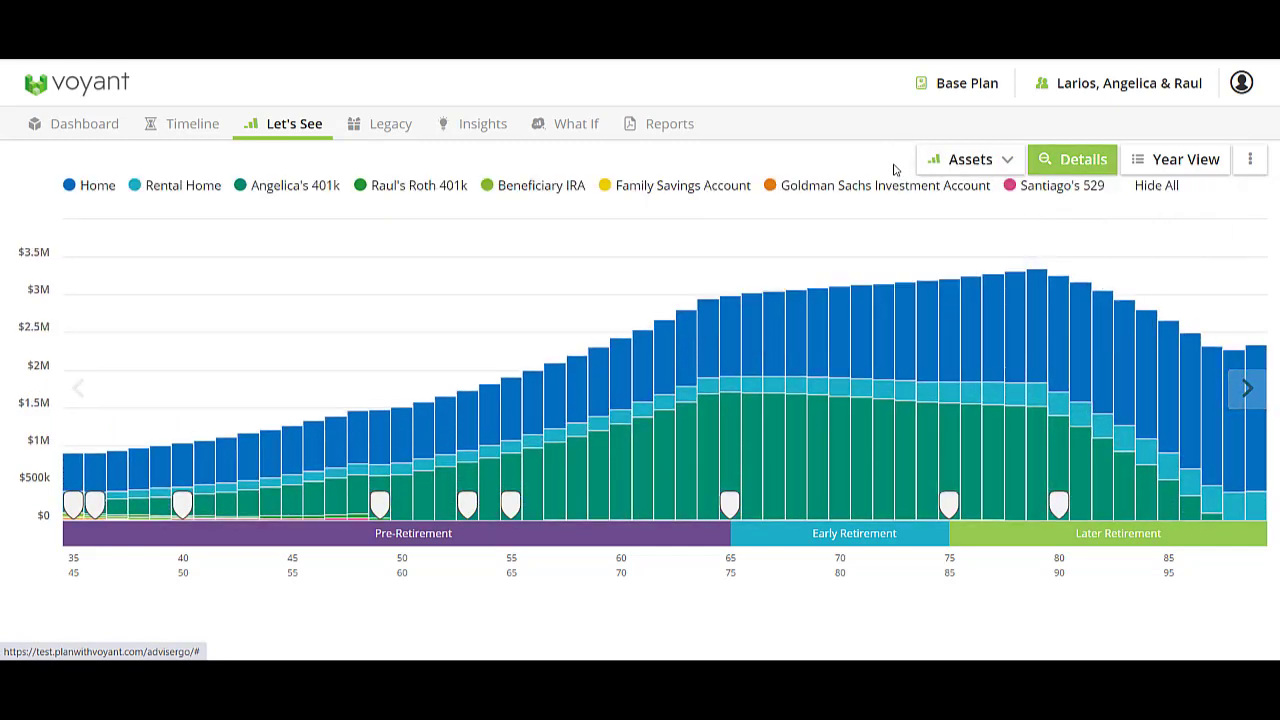
- Limit the assets chart to the two 401k accounts and the Beneficiary IRA
{"action": "left_click", "coordinate": [1153, 190]}
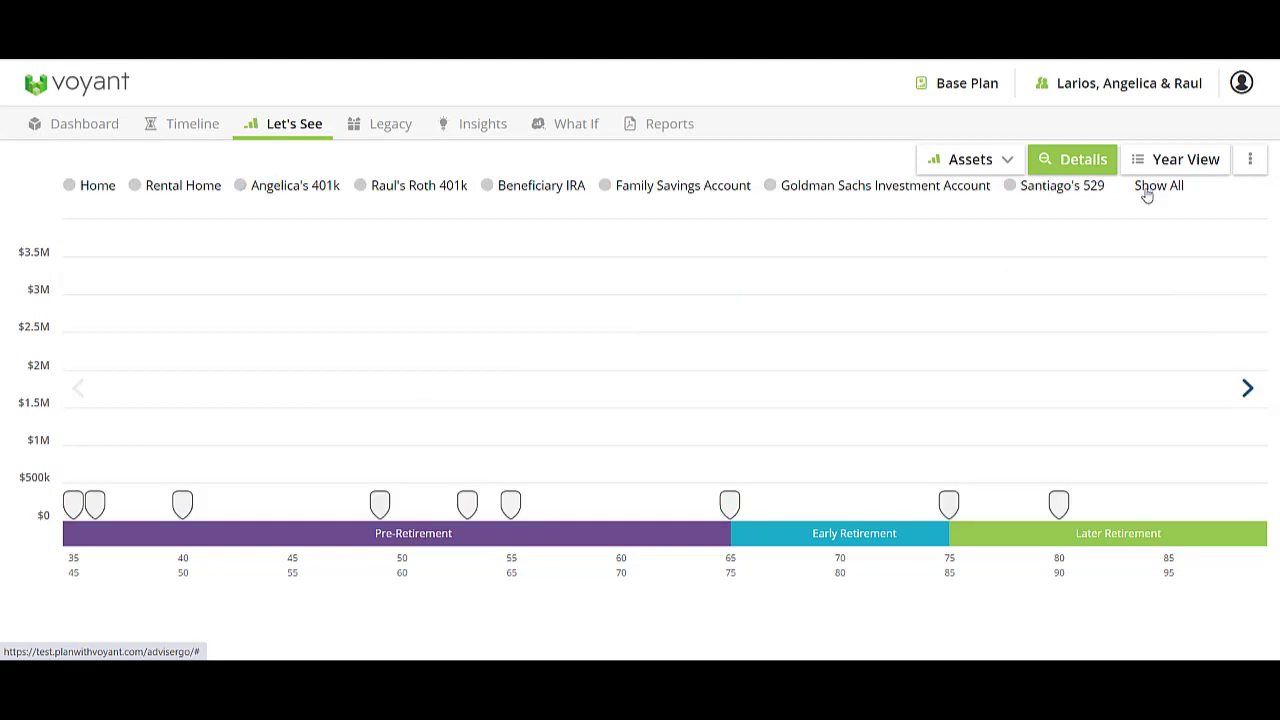
{"action": "left_click", "coordinate": [68, 189]}
{"action": "left_click", "coordinate": [134, 187]}
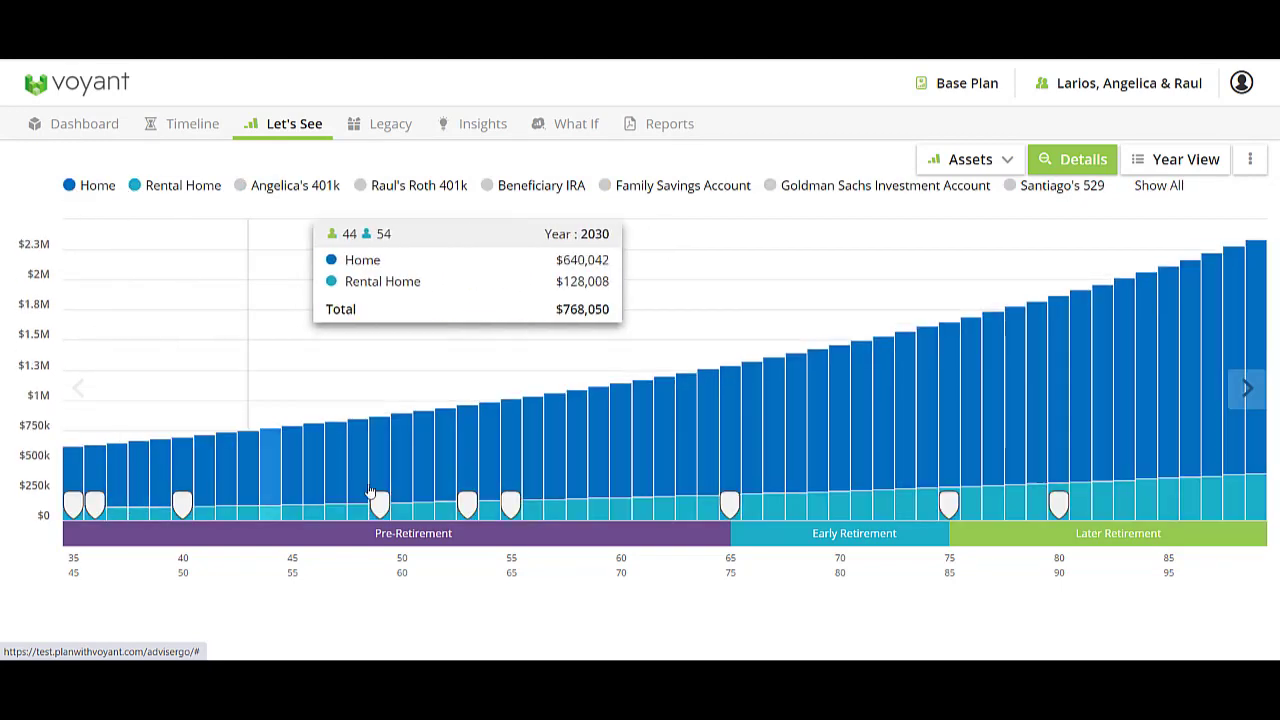
{"action": "left_click", "coordinate": [136, 190]}
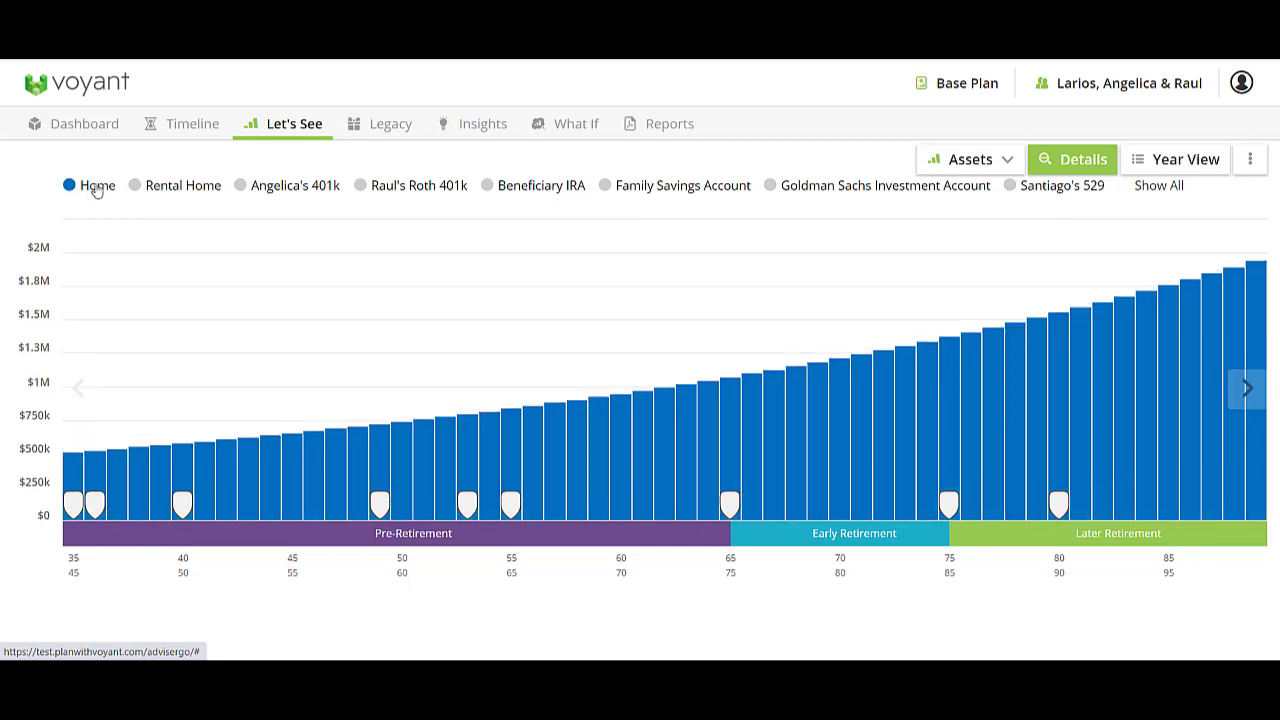
{"action": "left_click", "coordinate": [76, 189]}
{"action": "left_click", "coordinate": [238, 185]}
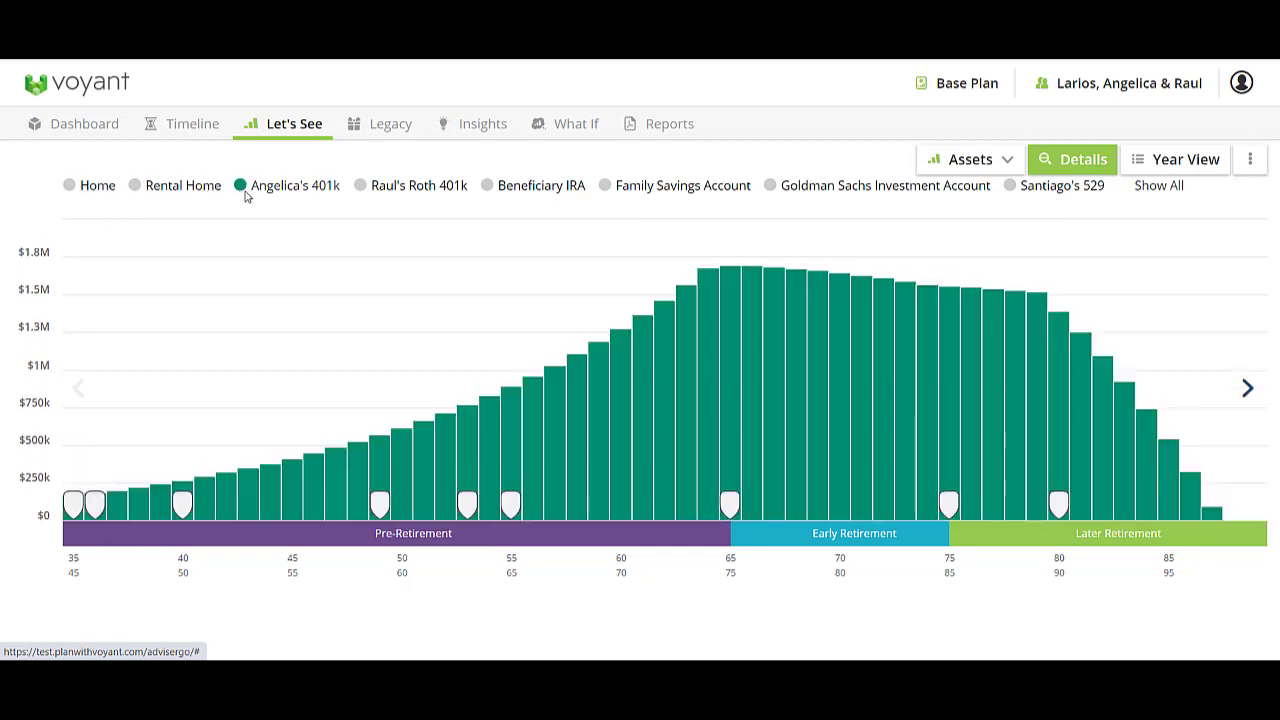
{"action": "left_click", "coordinate": [362, 186]}
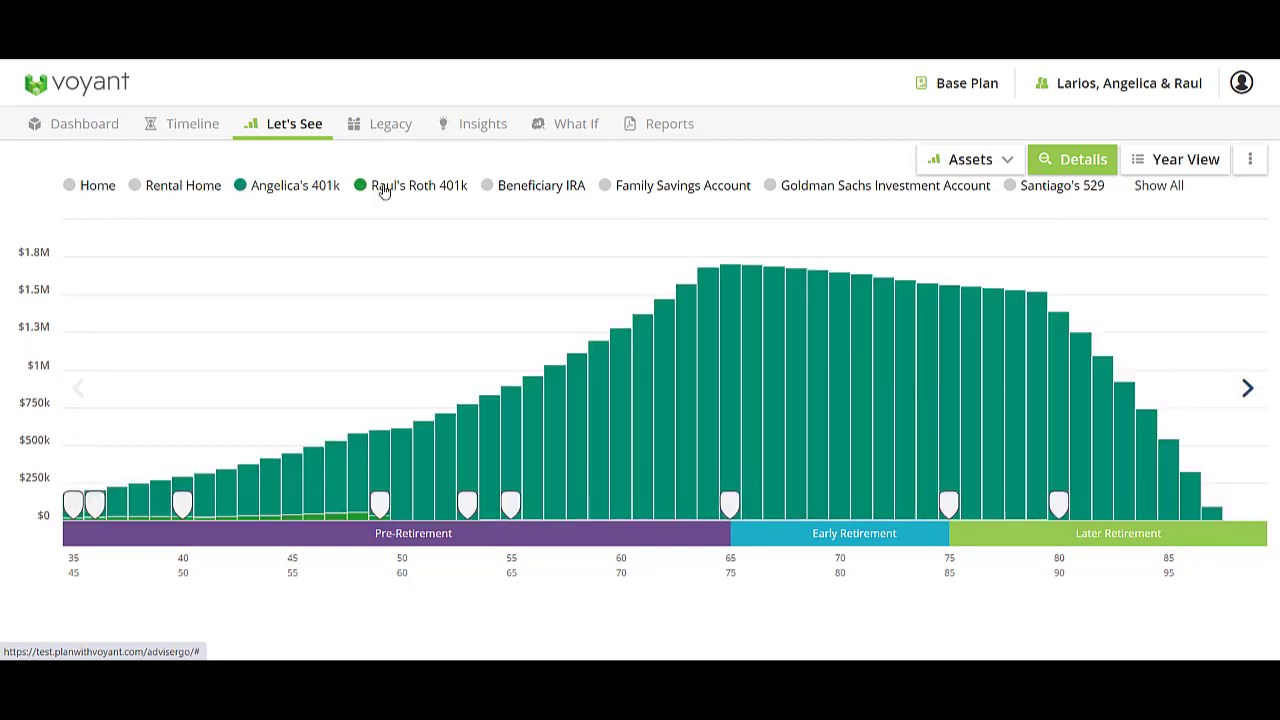
{"action": "left_click", "coordinate": [489, 188]}
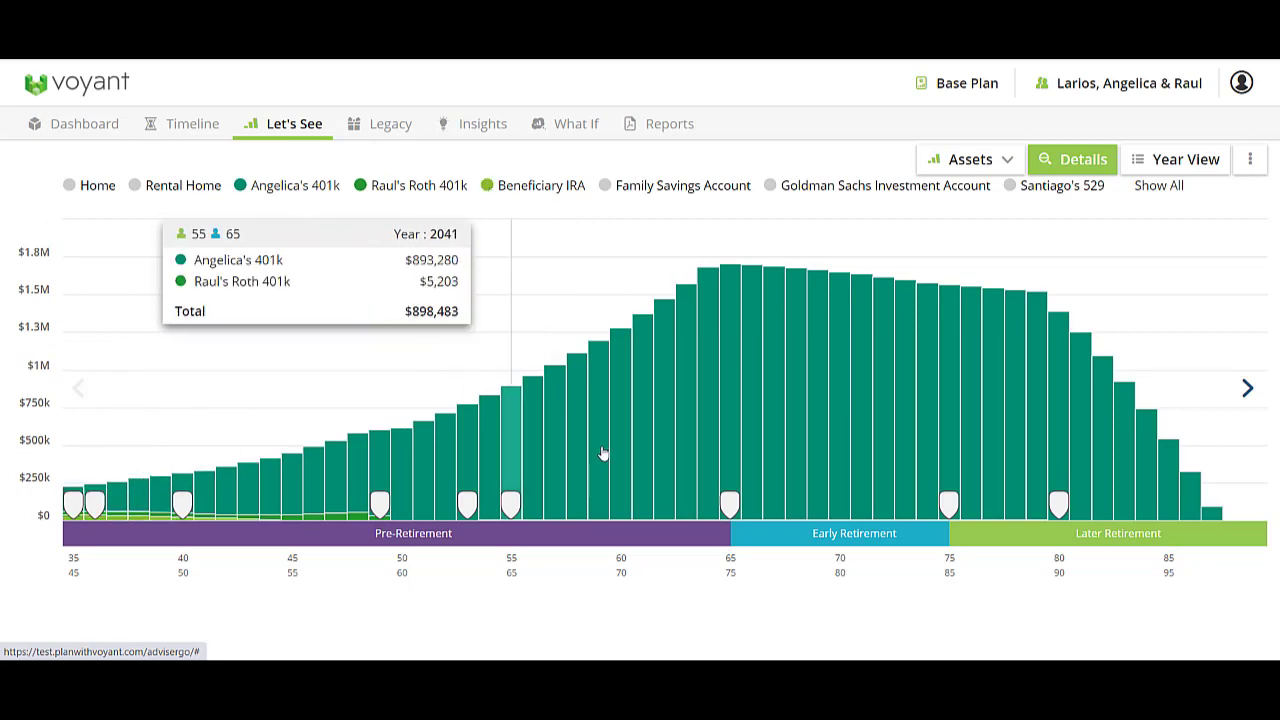
- Chart total taxes per year and open the 2021 year-by-year detail view
{"action": "left_click", "coordinate": [1249, 390]}
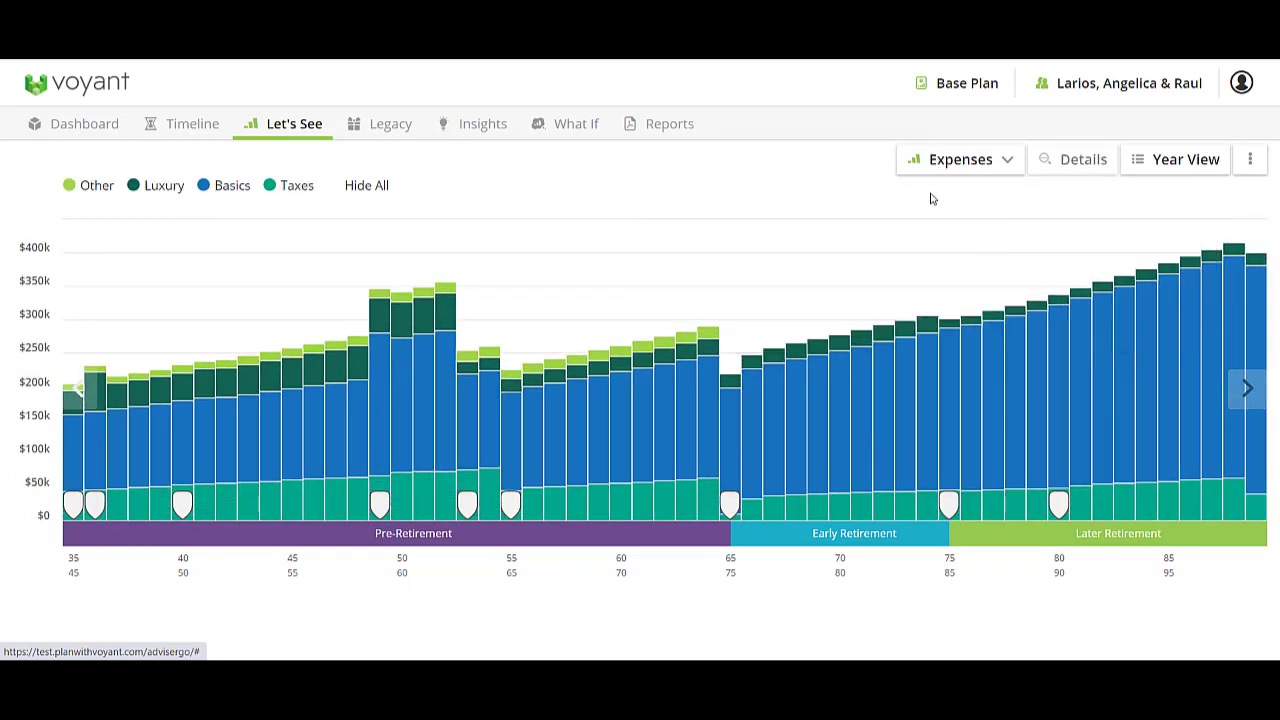
{"action": "left_click", "coordinate": [975, 160]}
{"action": "left_click", "coordinate": [925, 352]}
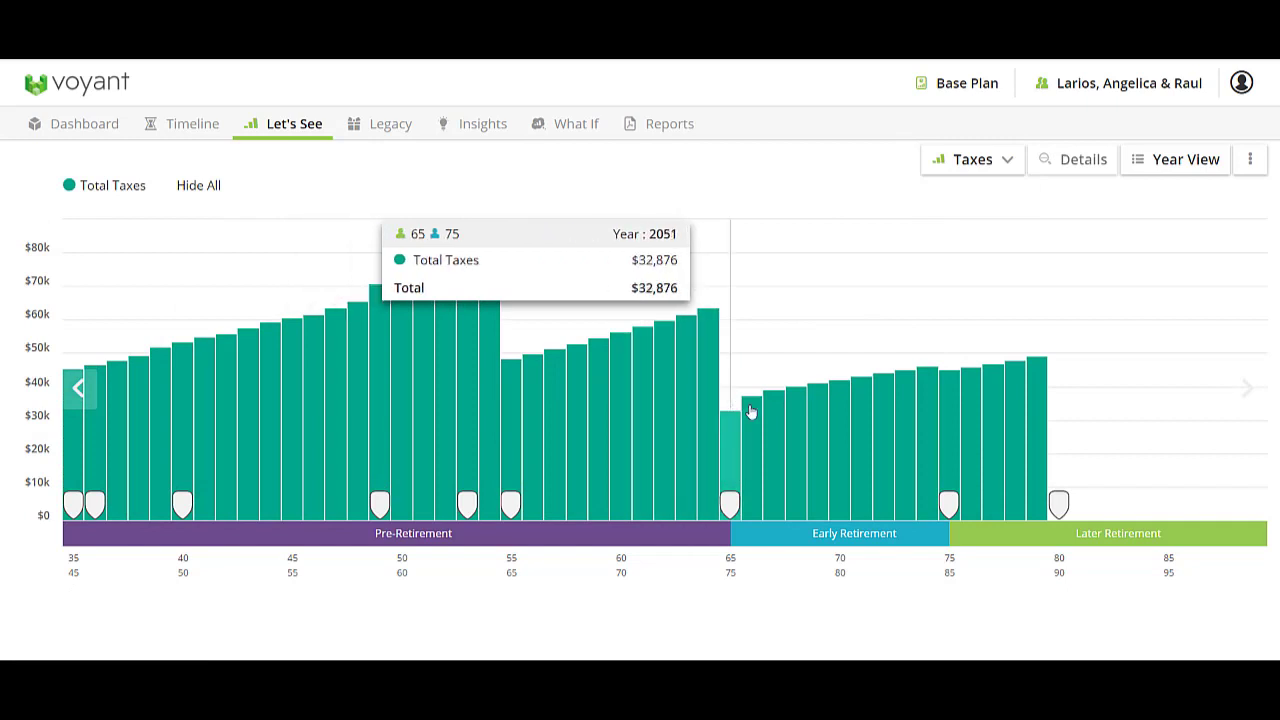
{"action": "left_click", "coordinate": [1183, 165]}
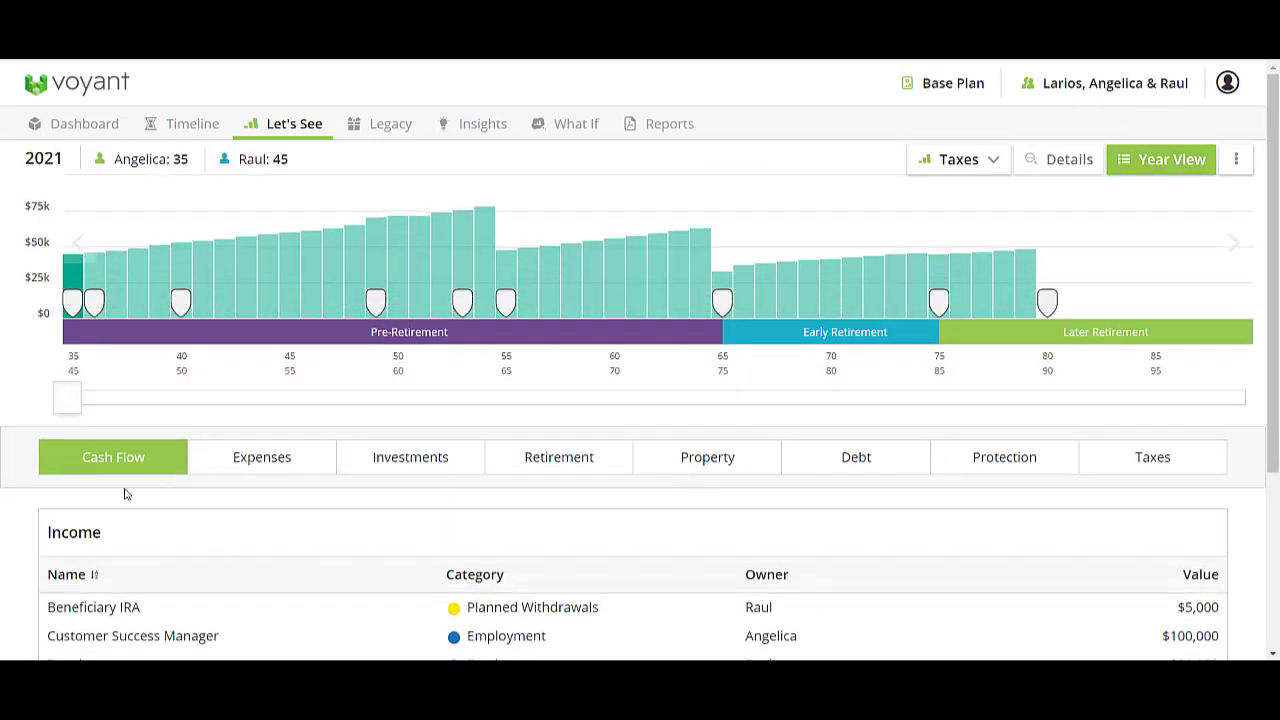
- Jump the year slider to 2075 and show that year's Taxes breakdown
{"action": "left_click", "coordinate": [372, 397]}
{"action": "left_click_drag", "start_coordinate": [525, 390], "coordinate": [1244, 395]}
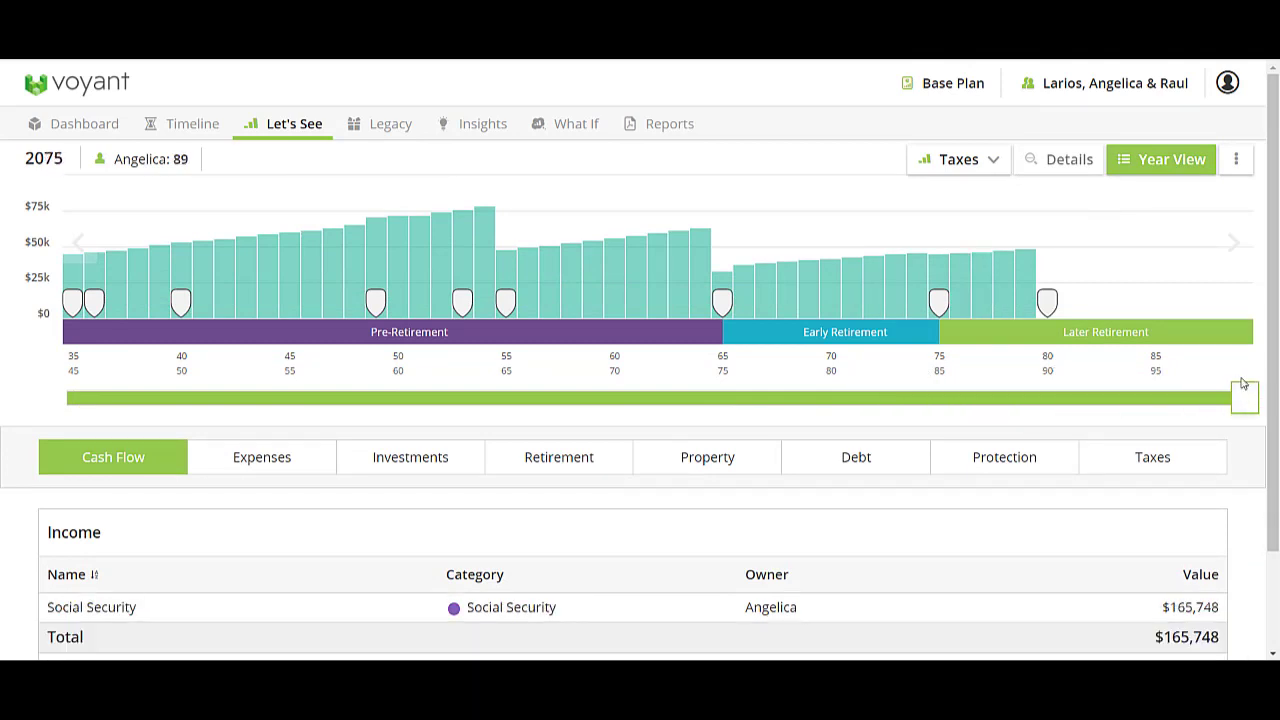
{"action": "left_click", "coordinate": [1160, 462]}
{"action": "scroll", "coordinate": [1128, 545], "scroll_direction": "down", "scroll_amount": 2}
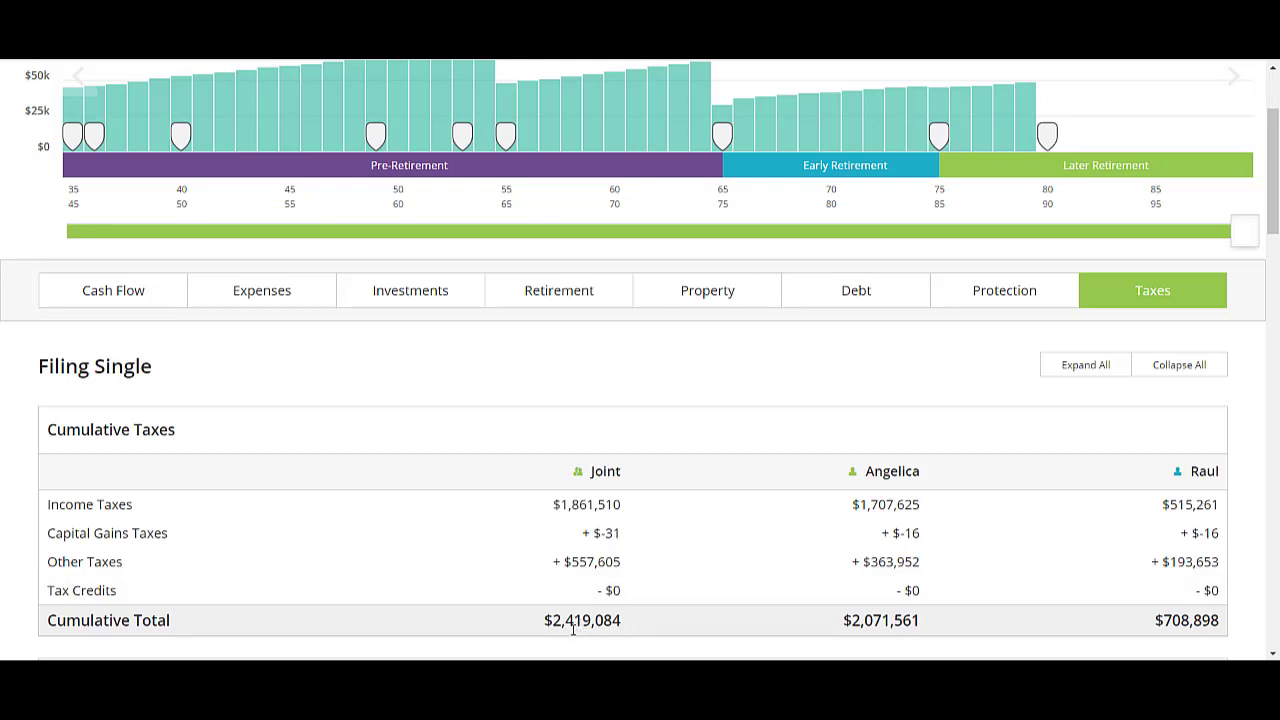
- Drag the year back past age 65 to 2021 to see its cumulative taxes
{"action": "left_click_drag", "start_coordinate": [1248, 239], "coordinate": [700, 290]}
{"action": "scroll", "coordinate": [740, 500], "scroll_direction": "down", "scroll_amount": 6}
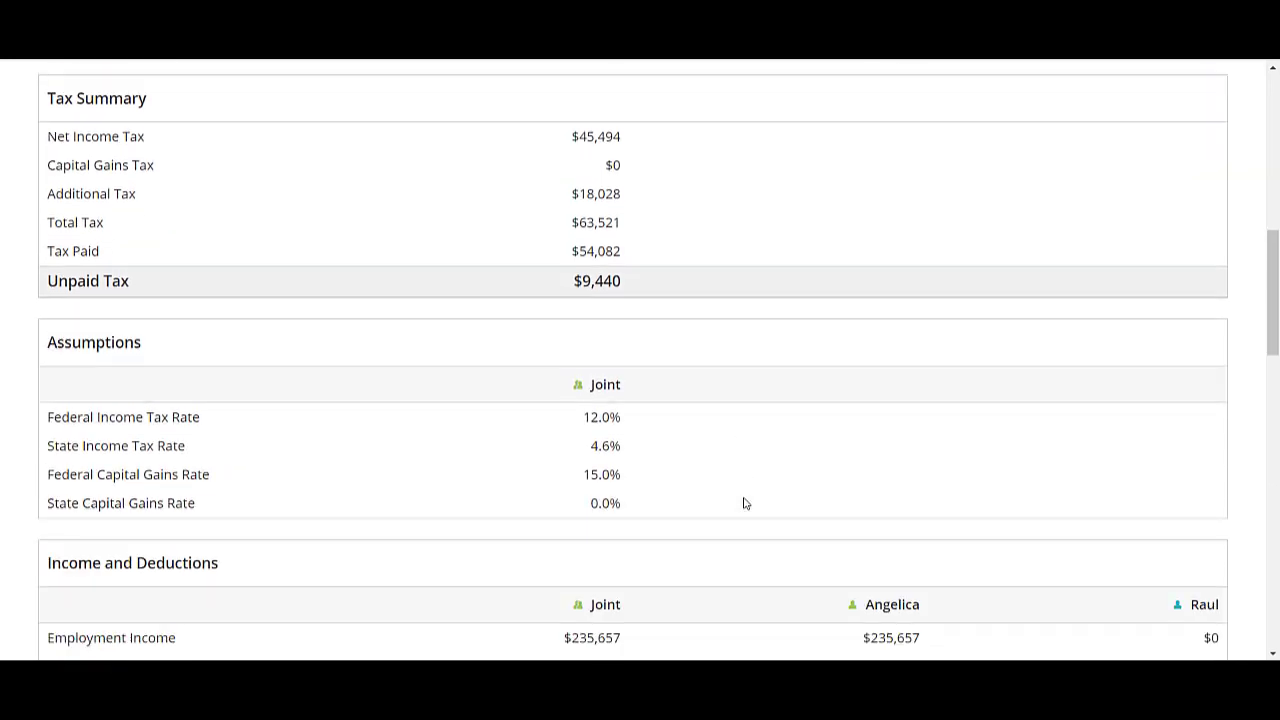
{"action": "scroll", "coordinate": [750, 510], "scroll_direction": "up", "scroll_amount": 8}
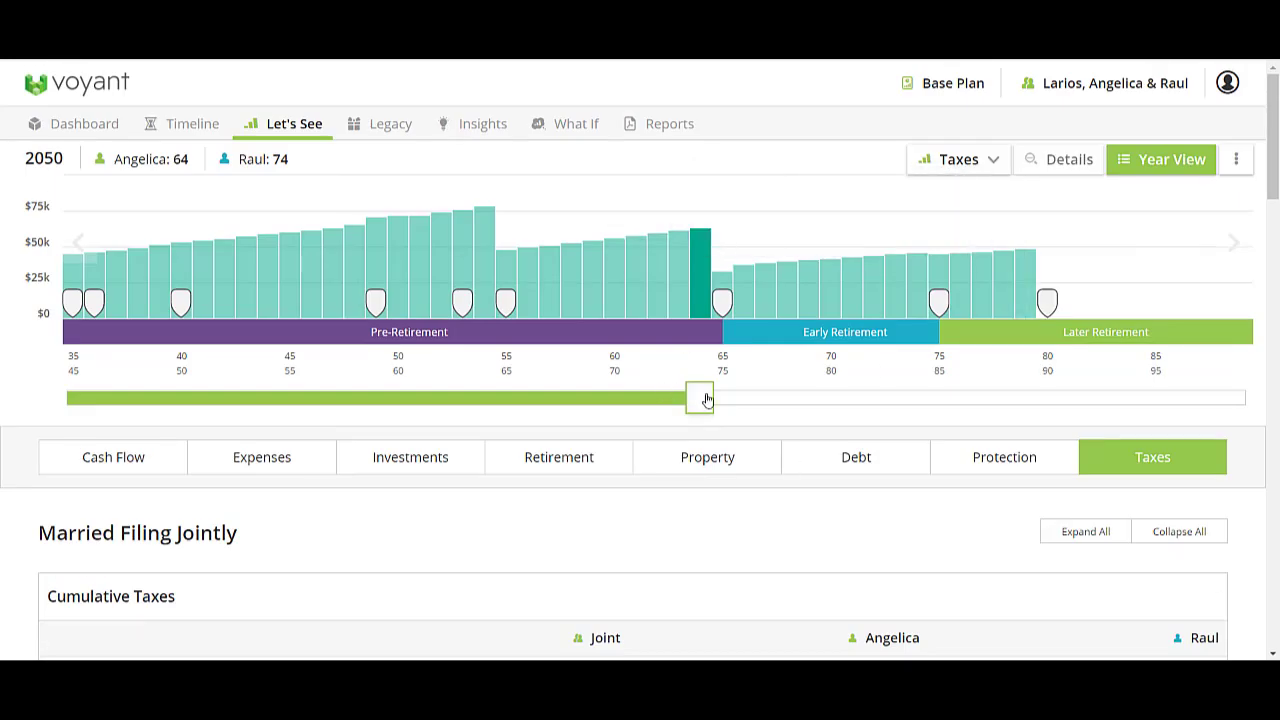
{"action": "left_click_drag", "start_coordinate": [706, 397], "coordinate": [47, 408]}
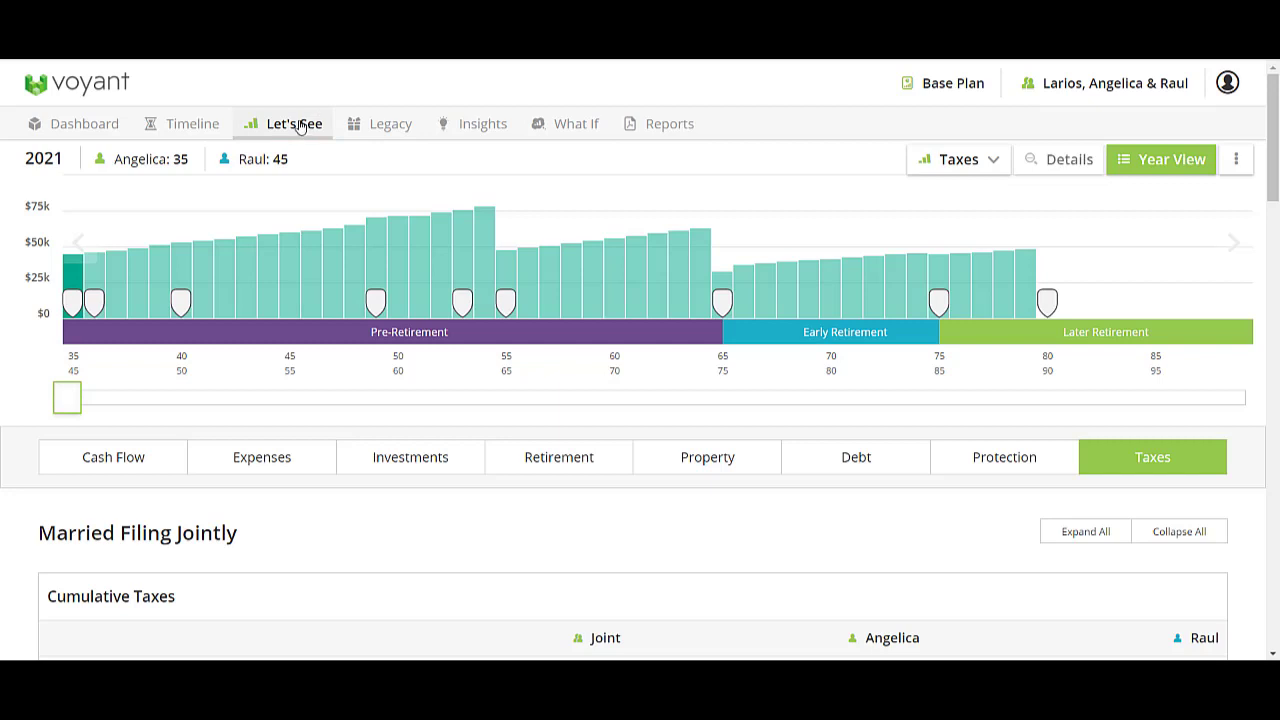
- On the Legacy page, choose the younger-spouse-dies-today scenario, showing a $633,328 estate
{"action": "left_click", "coordinate": [377, 128]}
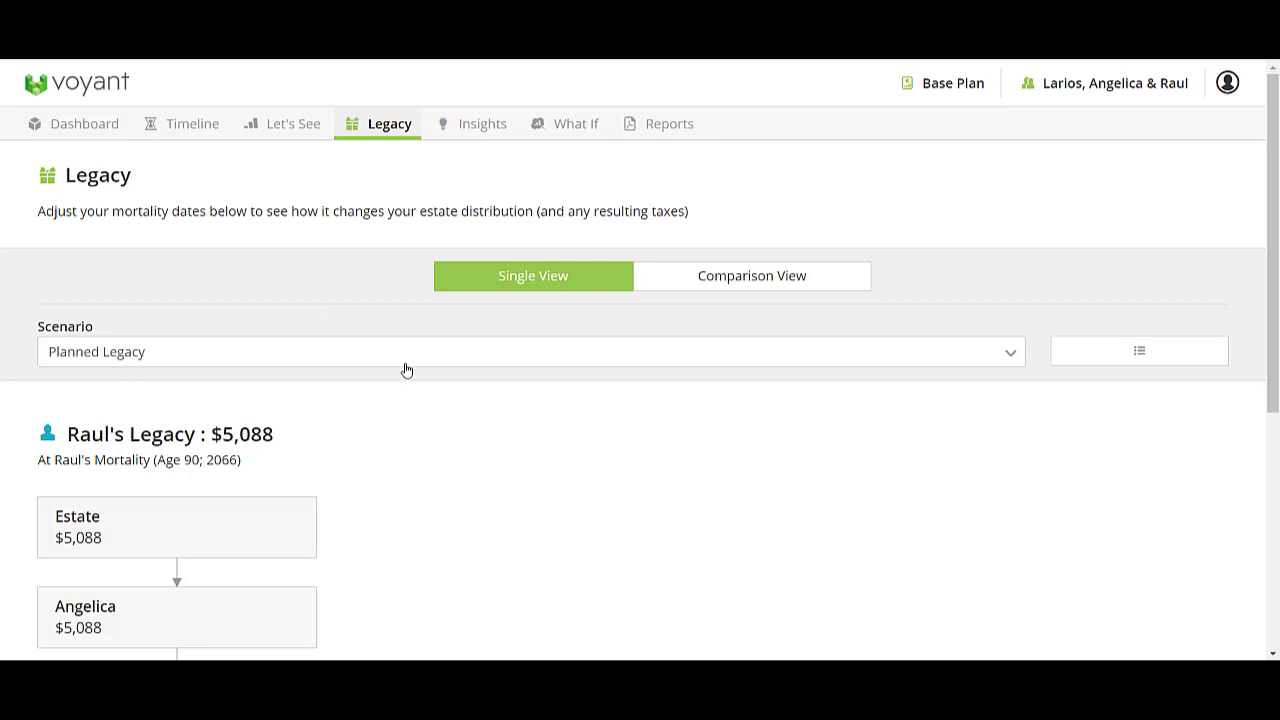
{"action": "scroll", "coordinate": [533, 486], "scroll_direction": "down", "scroll_amount": 3}
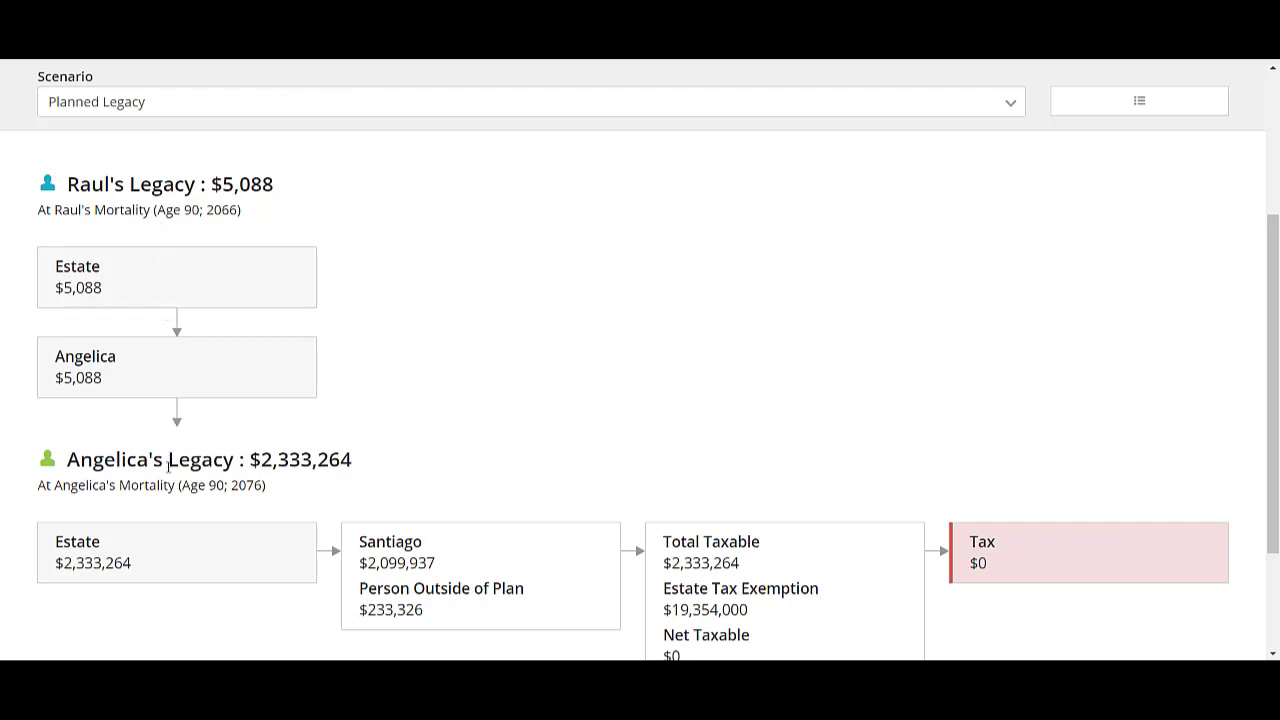
{"action": "scroll", "coordinate": [403, 637], "scroll_direction": "up", "scroll_amount": 2}
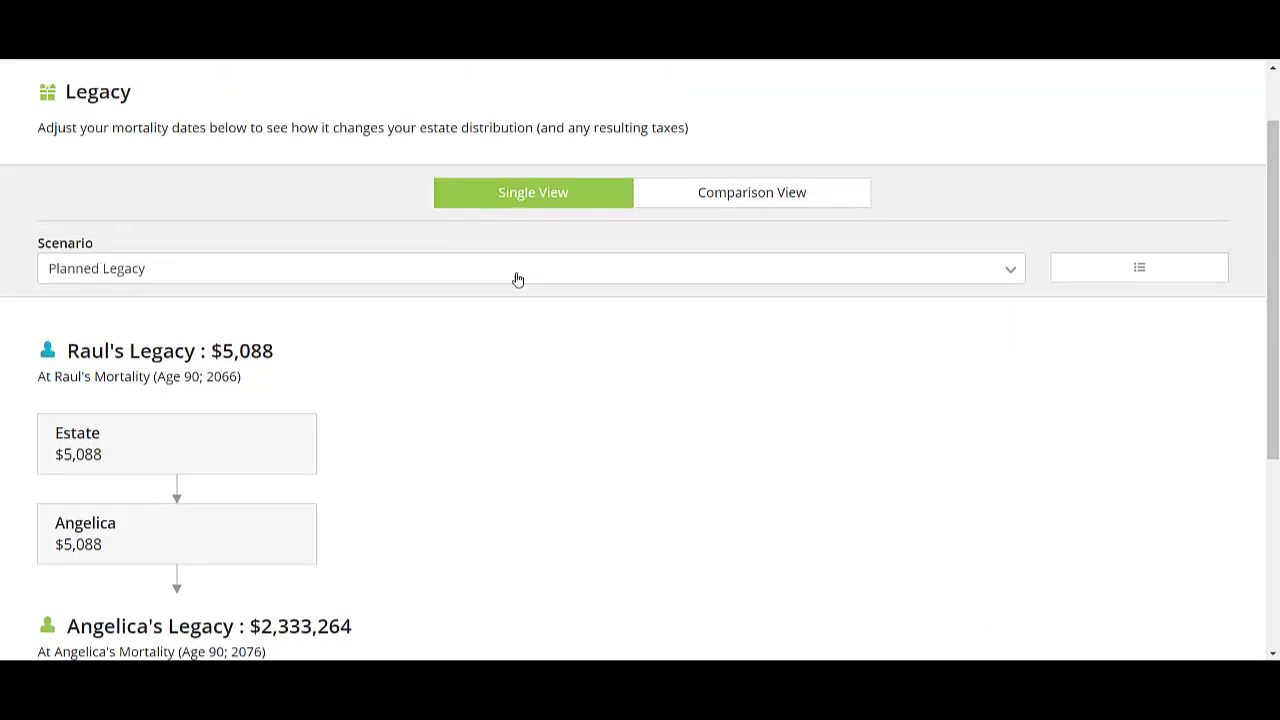
{"action": "left_click", "coordinate": [517, 271]}
{"action": "left_click", "coordinate": [431, 326]}
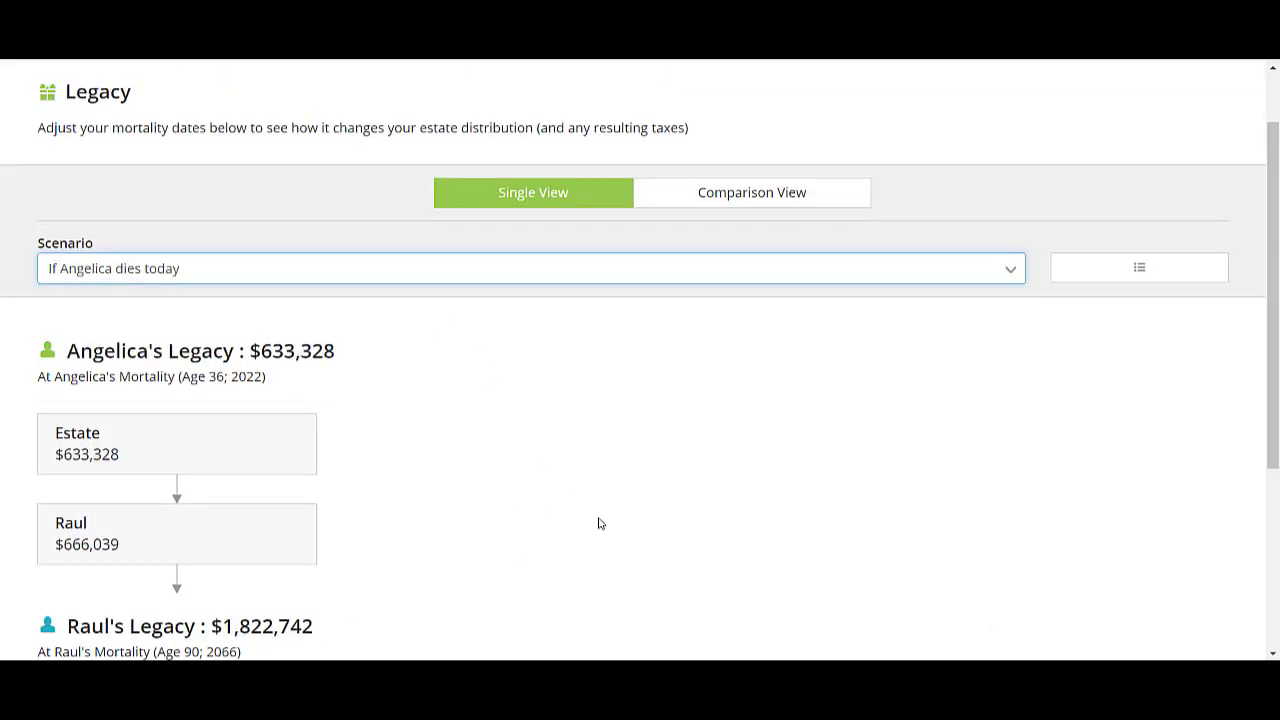
{"action": "scroll", "coordinate": [598, 520], "scroll_direction": "down", "scroll_amount": 3}
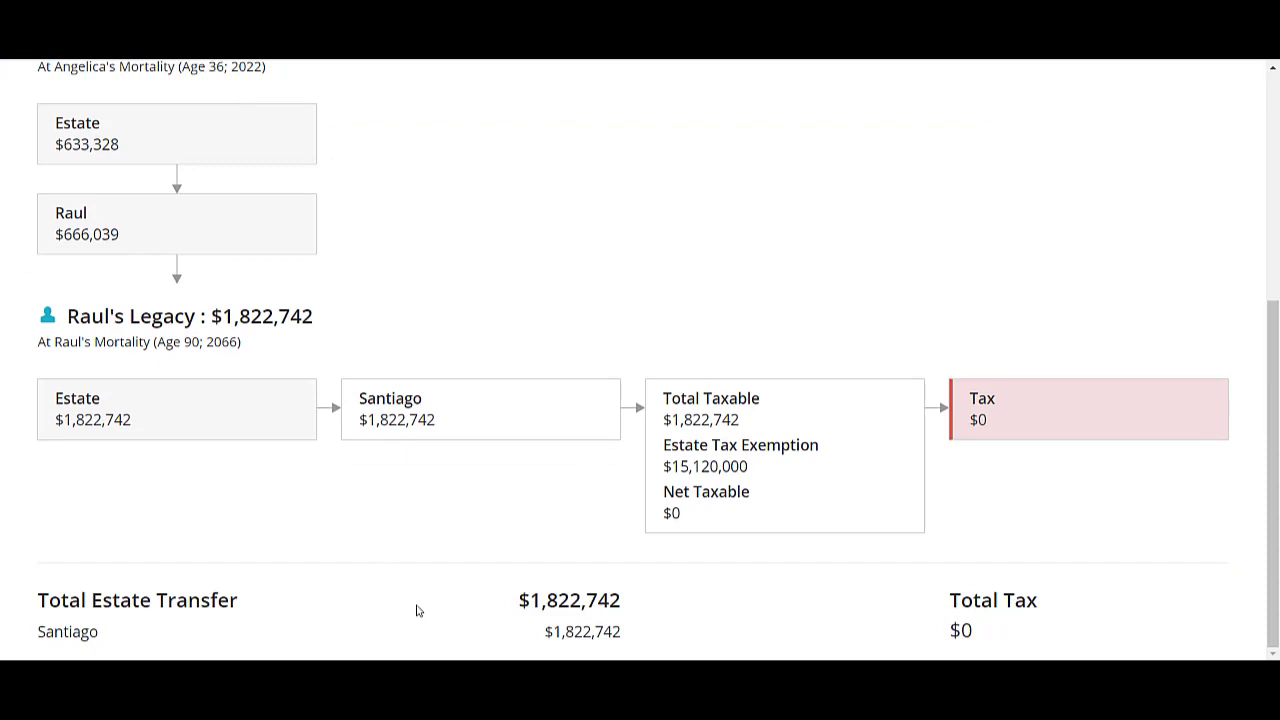
{"action": "scroll", "coordinate": [450, 550], "scroll_direction": "up", "scroll_amount": 4}
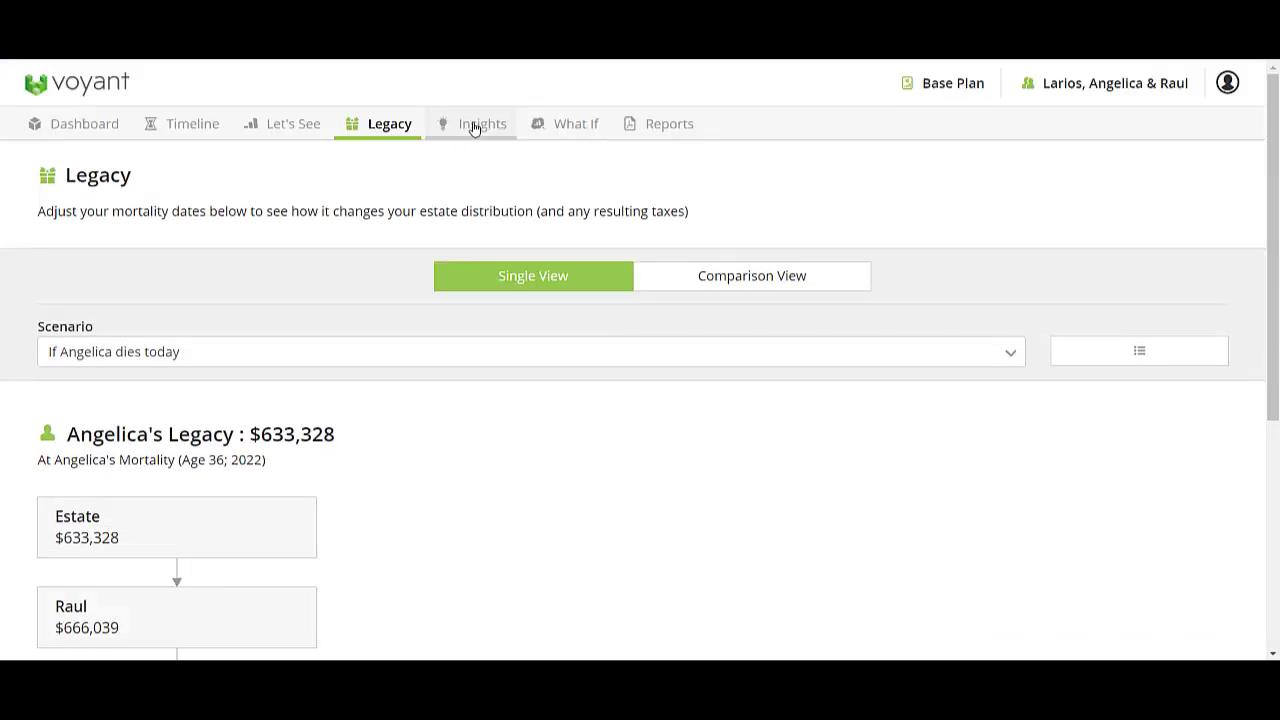
- Open the Retirement Spending analysis from the Insights list
{"action": "left_click", "coordinate": [475, 130]}
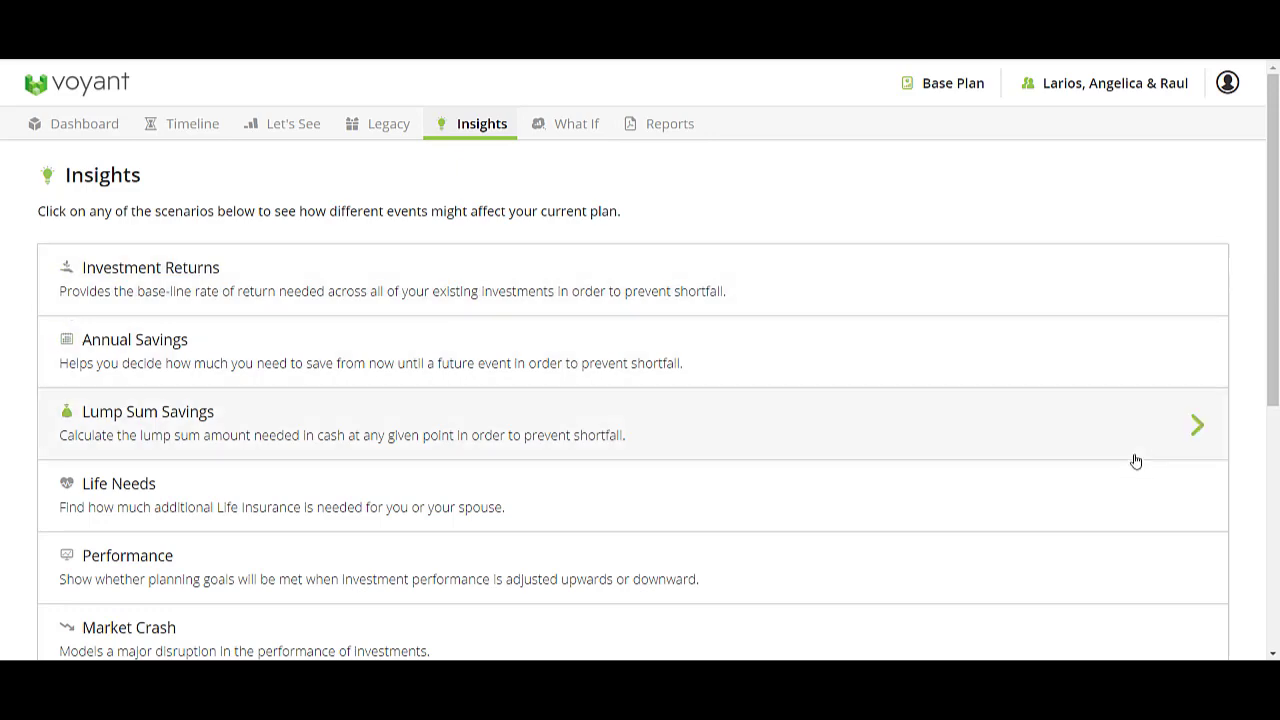
{"action": "scroll", "coordinate": [1130, 485], "scroll_direction": "down", "scroll_amount": 5}
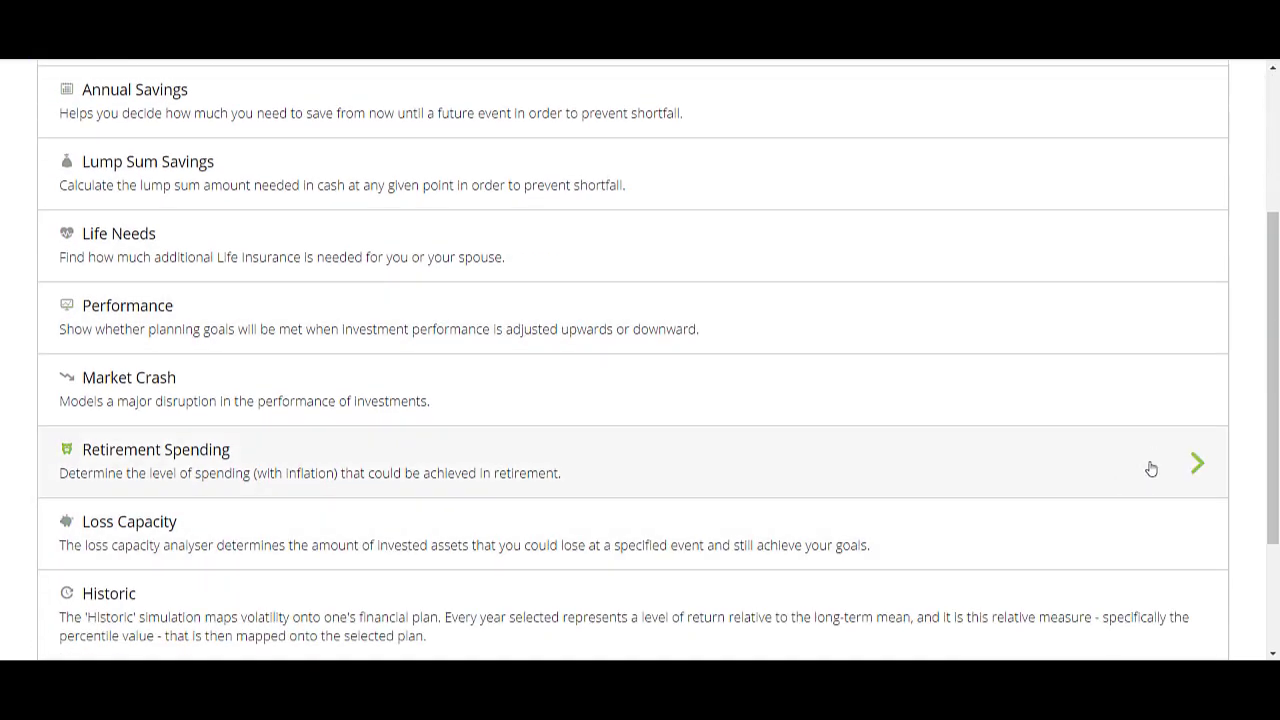
{"action": "left_click", "coordinate": [1159, 470]}
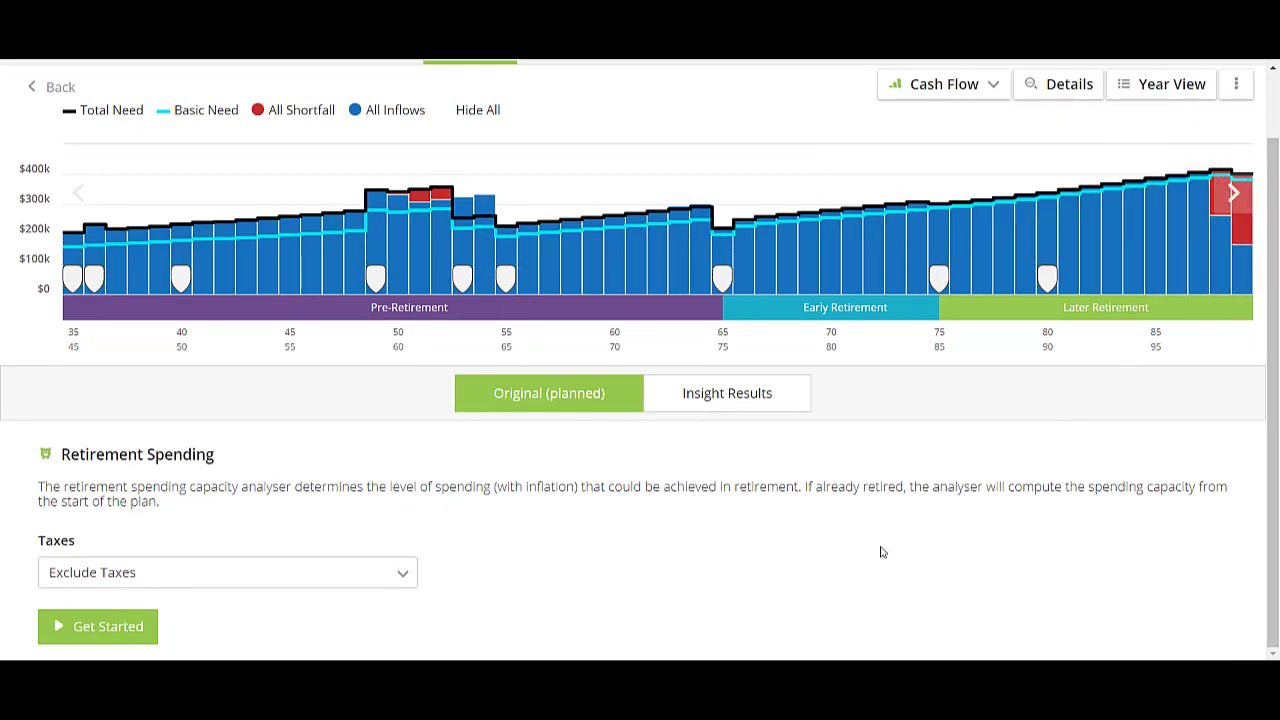
- Run Retirement Spending, yielding $94,971 annual spending capacity excluding taxes
{"action": "left_click", "coordinate": [107, 627]}
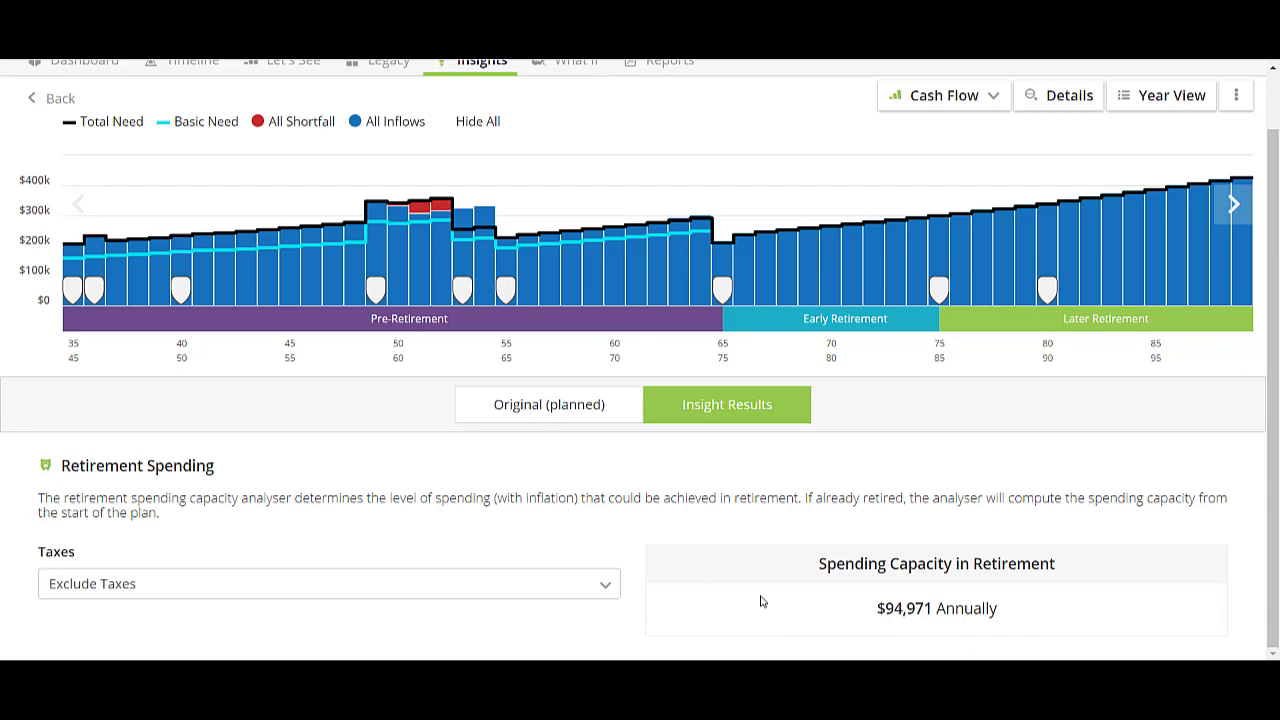
{"action": "scroll", "coordinate": [545, 205], "scroll_direction": "up", "scroll_amount": 1}
- Calculate Investment Returns for 2021–2076, giving a 9.59% required return, then return to Insights
{"action": "left_click", "coordinate": [478, 125]}
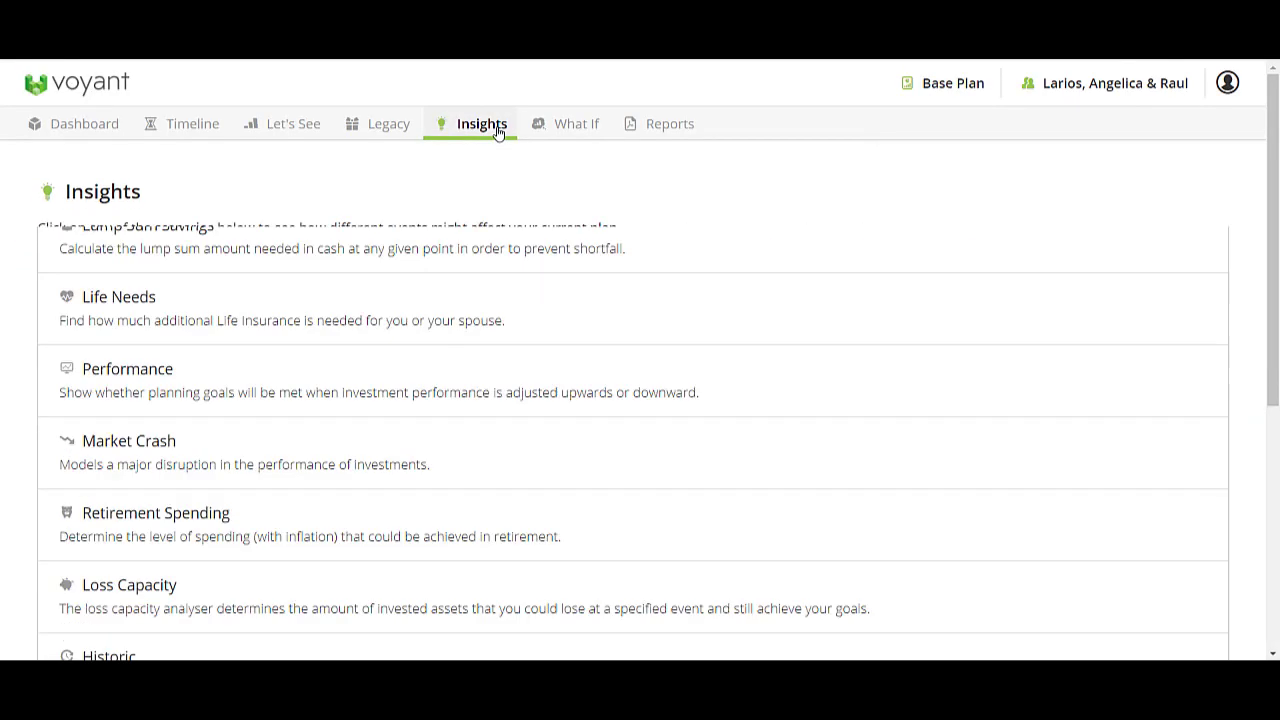
{"action": "left_click", "coordinate": [1084, 281]}
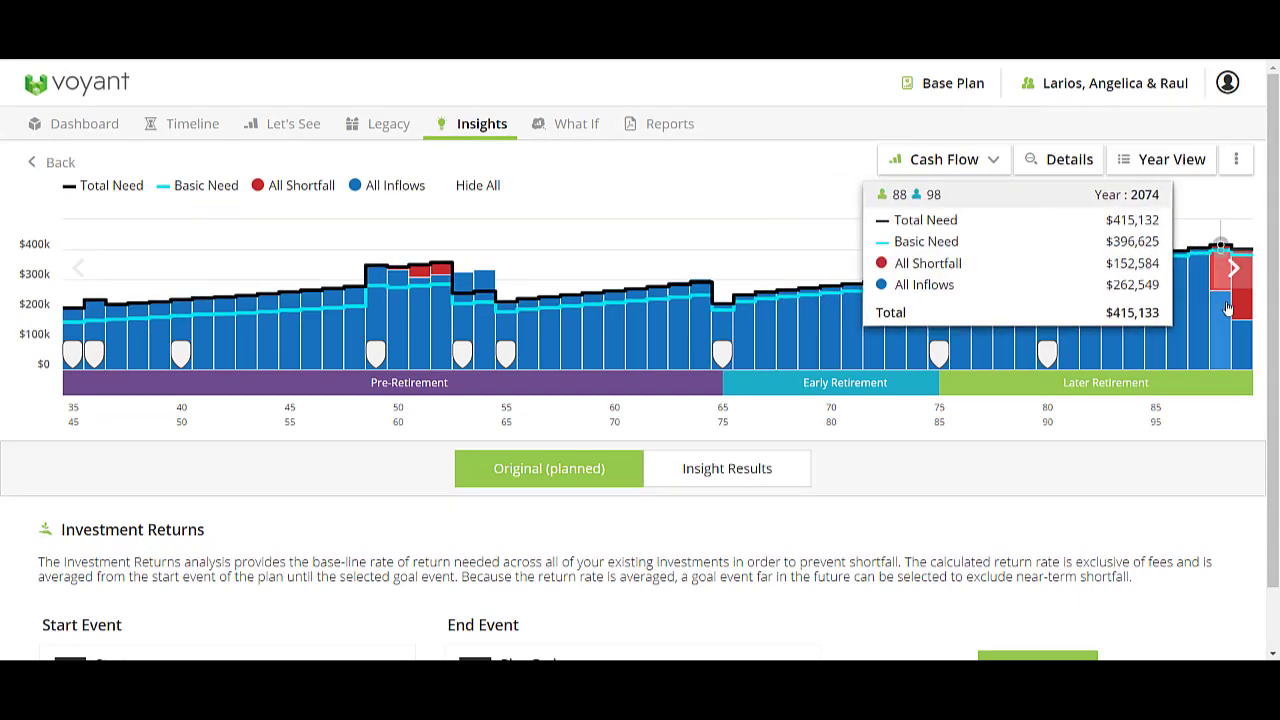
{"action": "scroll", "coordinate": [619, 556], "scroll_direction": "down", "scroll_amount": 1}
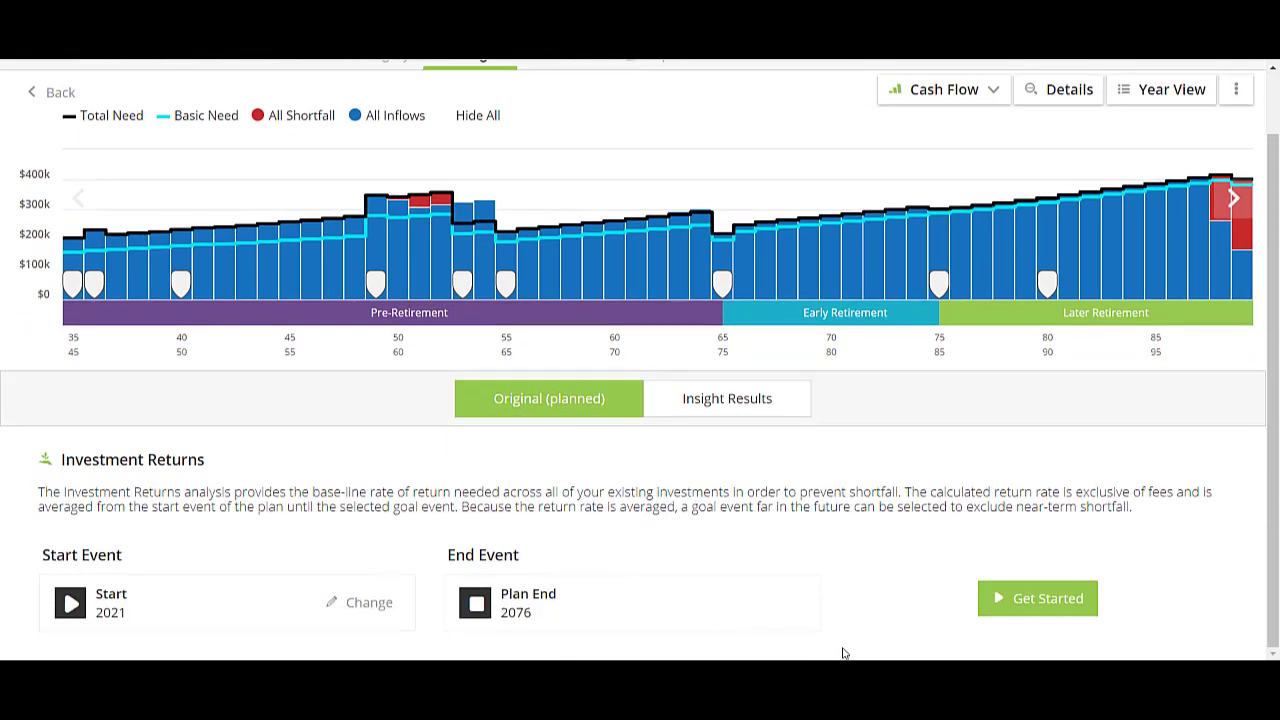
{"action": "left_click", "coordinate": [1058, 602]}
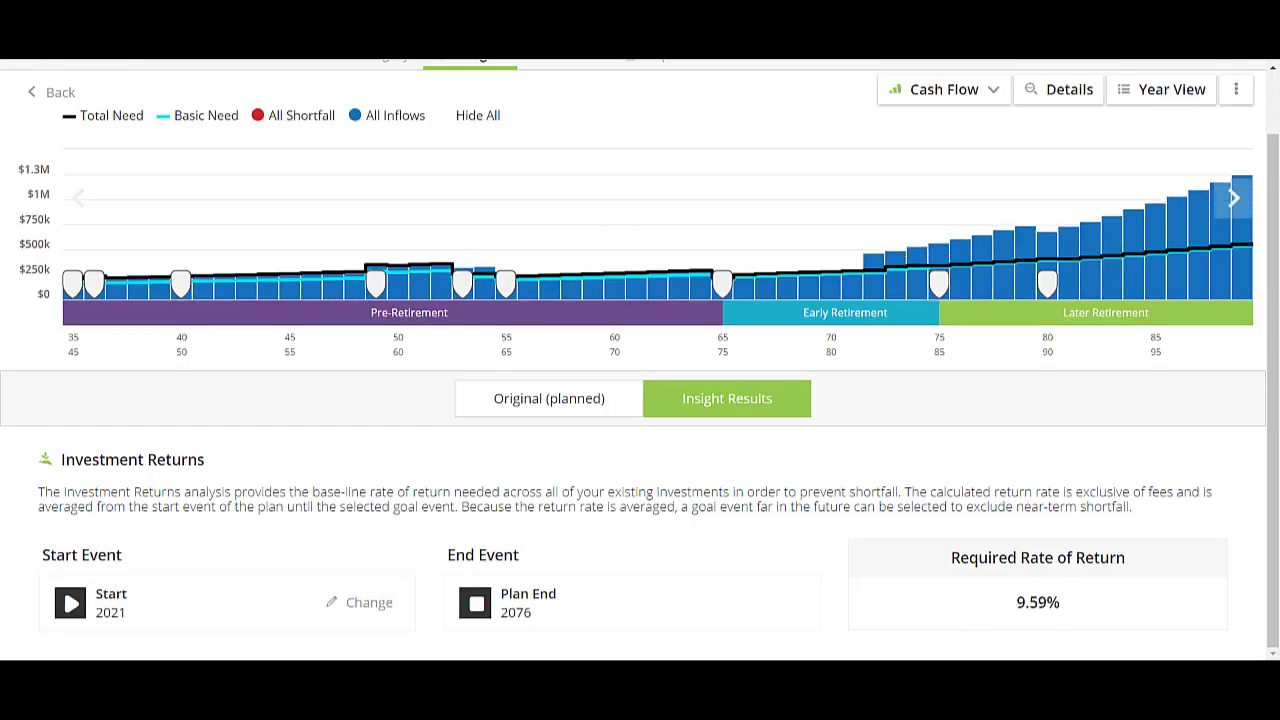
{"action": "scroll", "coordinate": [579, 467], "scroll_direction": "up", "scroll_amount": 1}
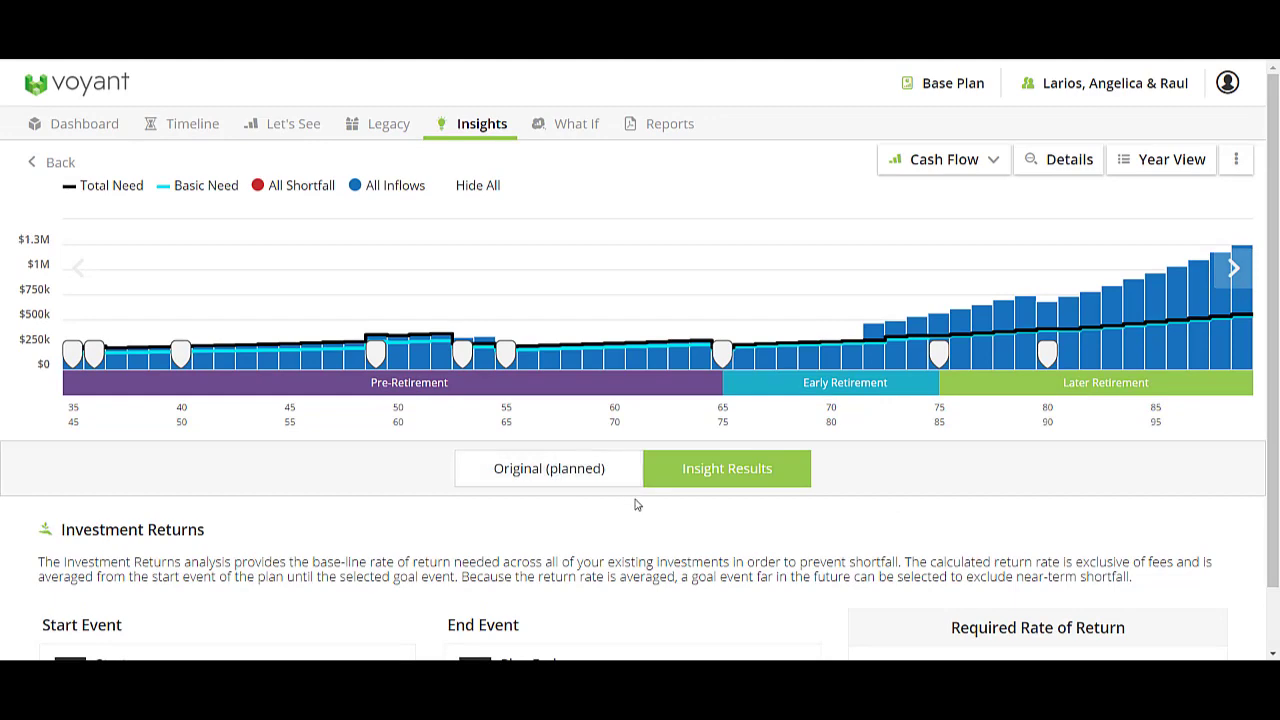
{"action": "left_click", "coordinate": [503, 133]}
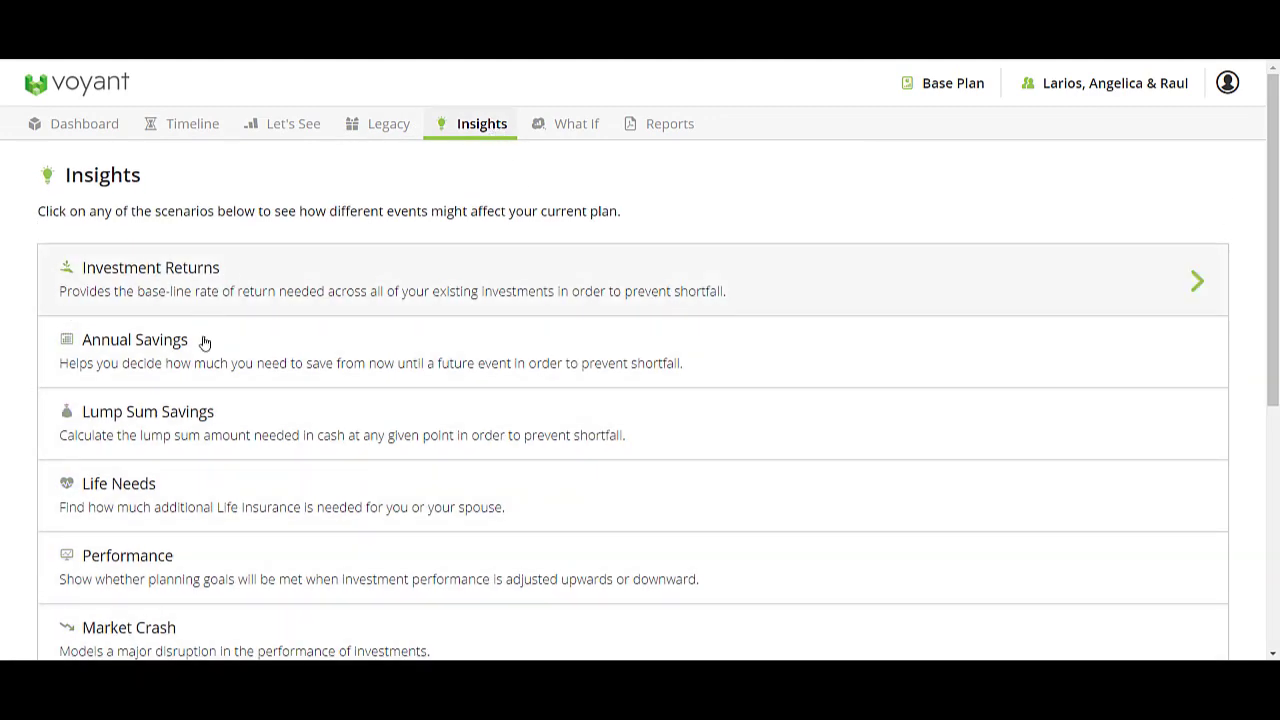
{"action": "scroll", "coordinate": [243, 451], "scroll_direction": "down", "scroll_amount": 3}
{"action": "scroll", "coordinate": [245, 458], "scroll_direction": "down", "scroll_amount": 3}
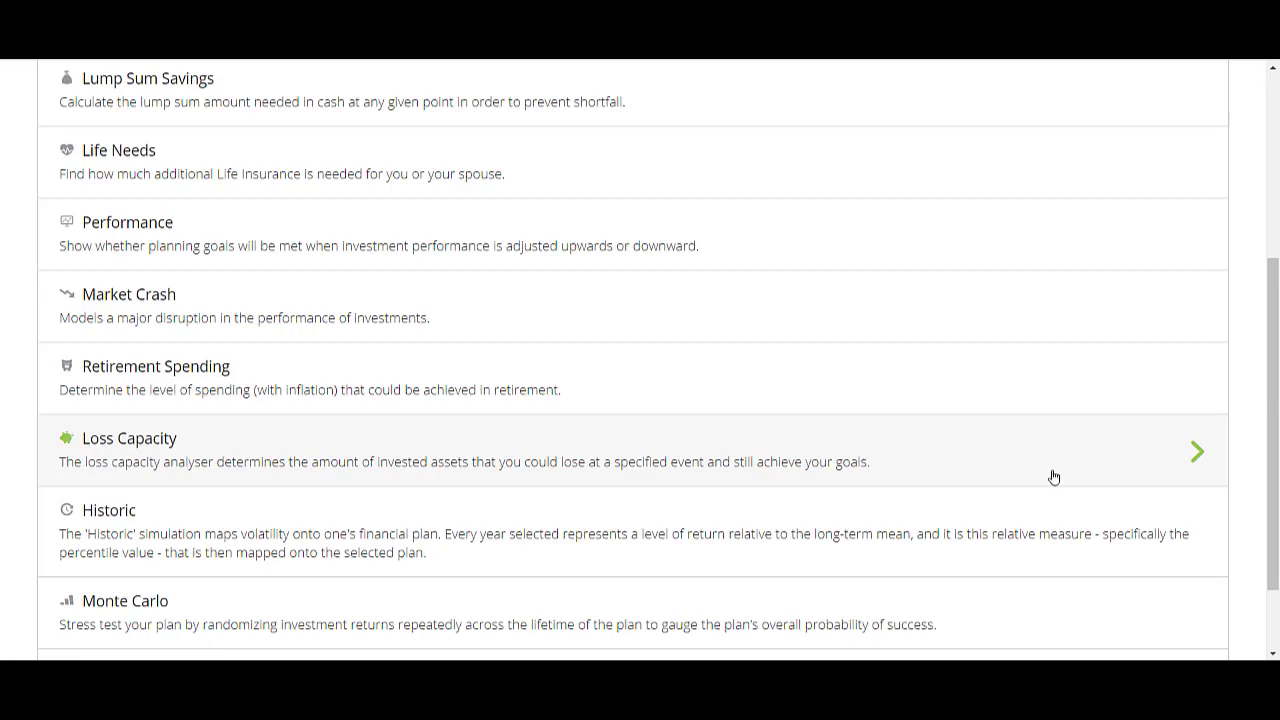
{"action": "scroll", "coordinate": [1049, 476], "scroll_direction": "down", "scroll_amount": 2}
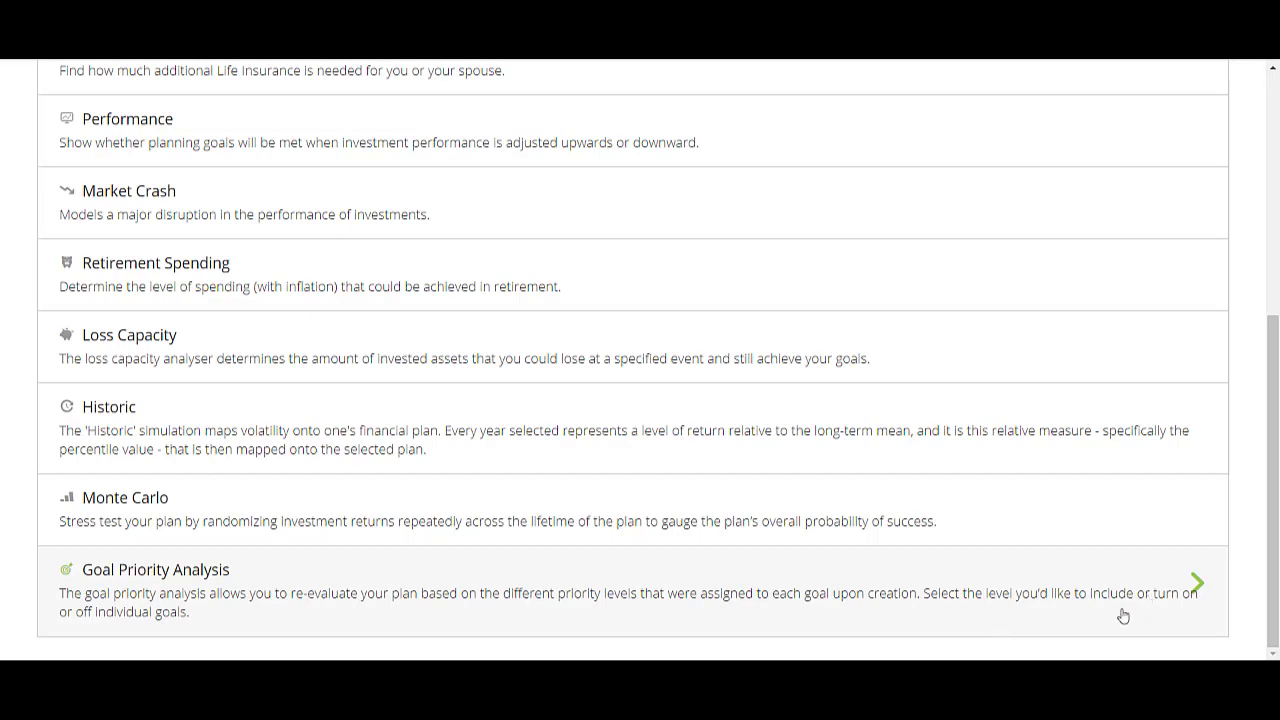
{"action": "scroll", "coordinate": [985, 522], "scroll_direction": "up", "scroll_amount": 3}
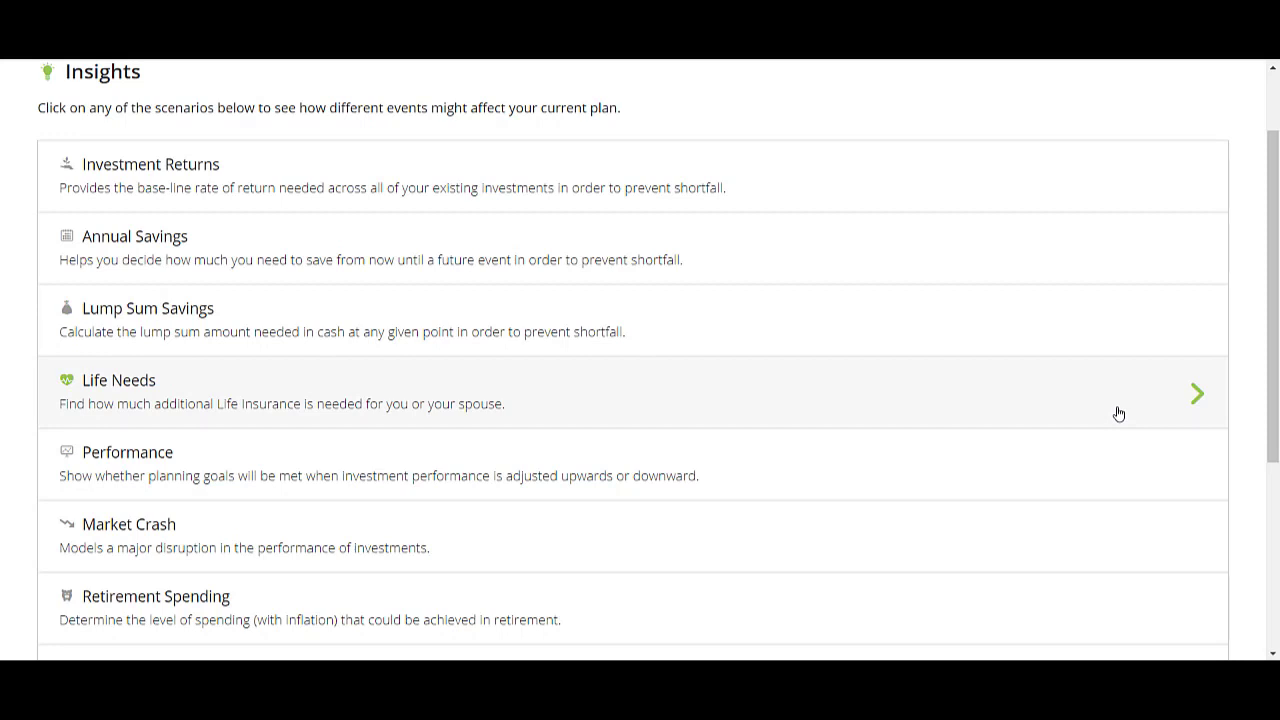
{"action": "scroll", "coordinate": [1123, 186], "scroll_direction": "up", "scroll_amount": 2}
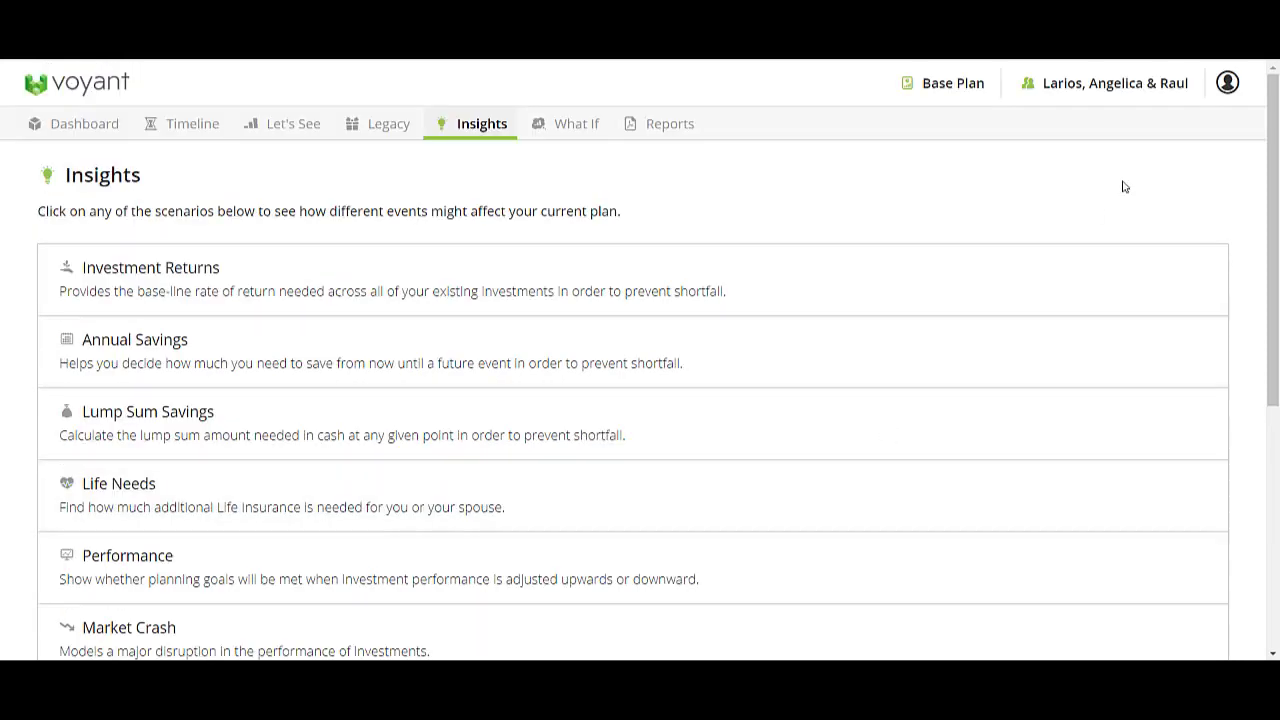
- Set Inline Help to Yes in Preferences and return to the Insights list
{"action": "left_click", "coordinate": [1228, 86]}
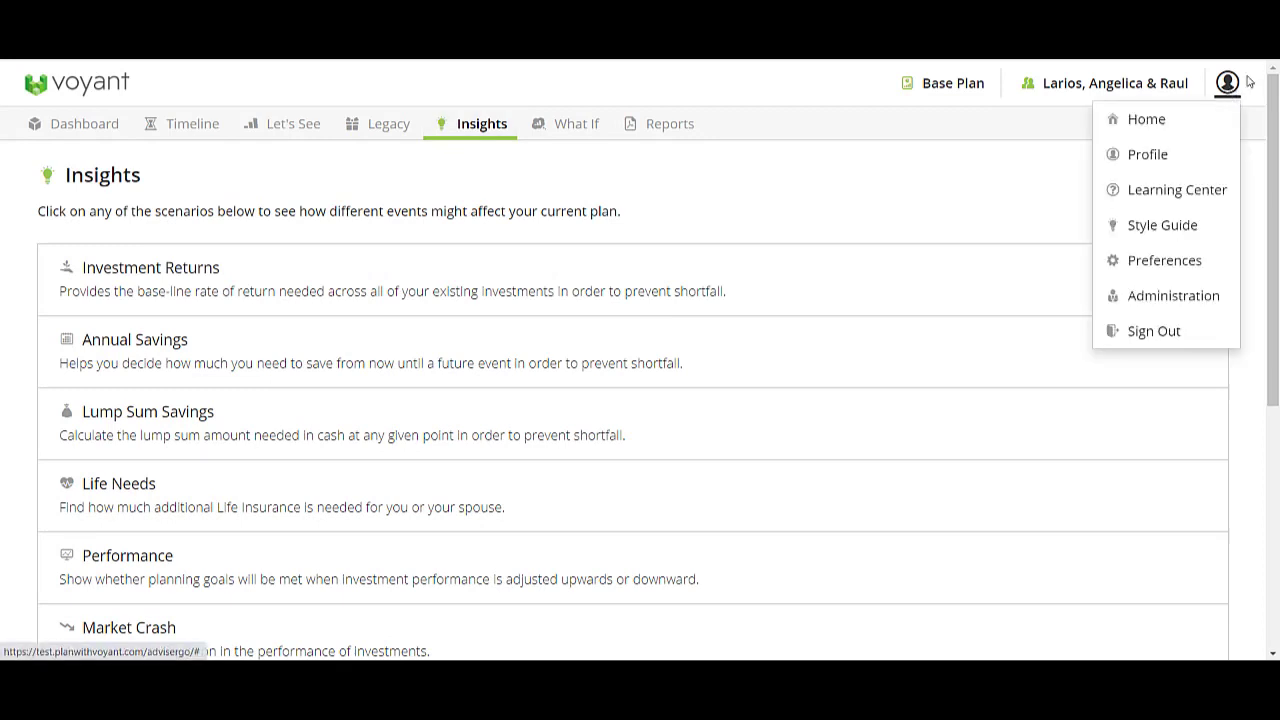
{"action": "left_click", "coordinate": [1166, 262]}
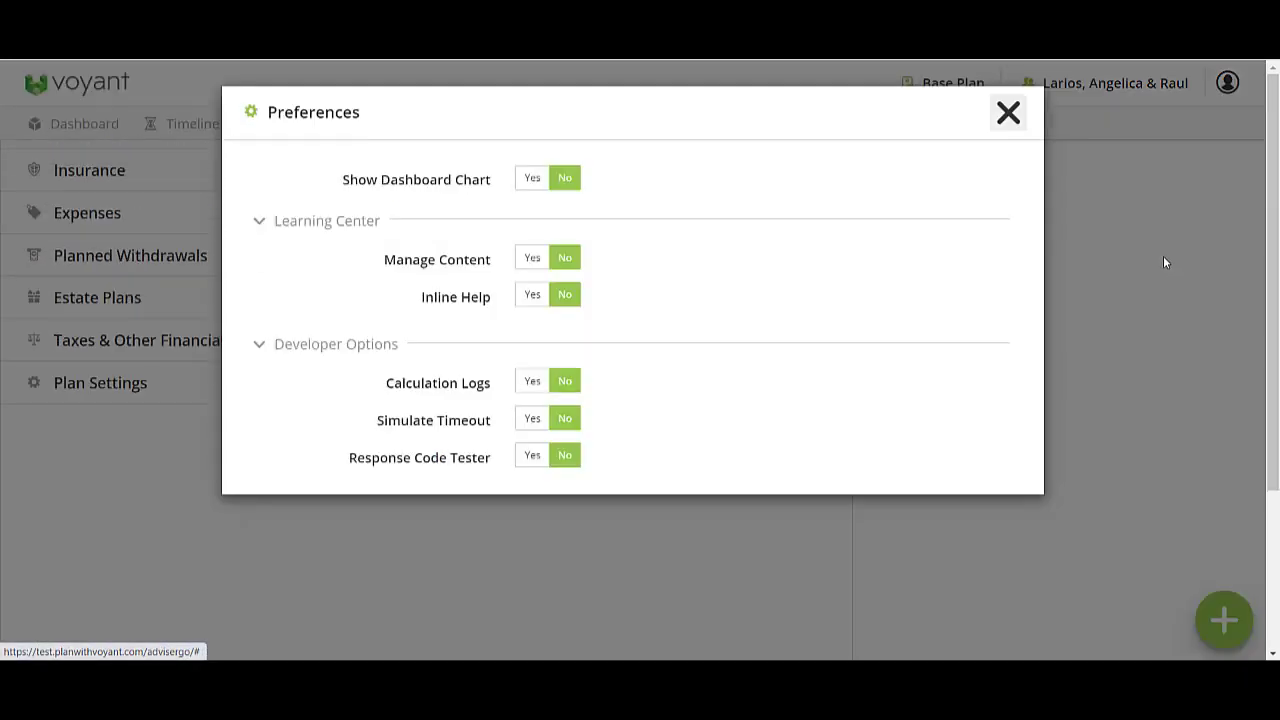
{"action": "left_click", "coordinate": [530, 300]}
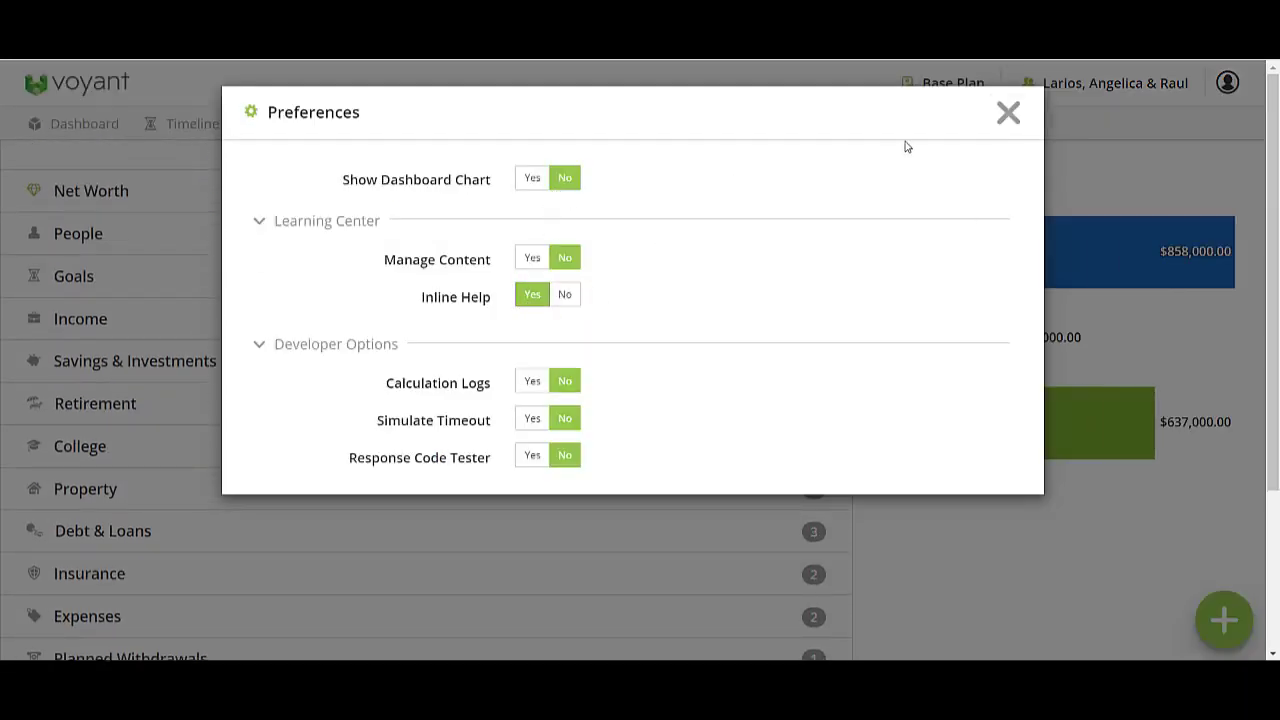
{"action": "left_click", "coordinate": [1007, 113]}
{"action": "left_click", "coordinate": [466, 130]}
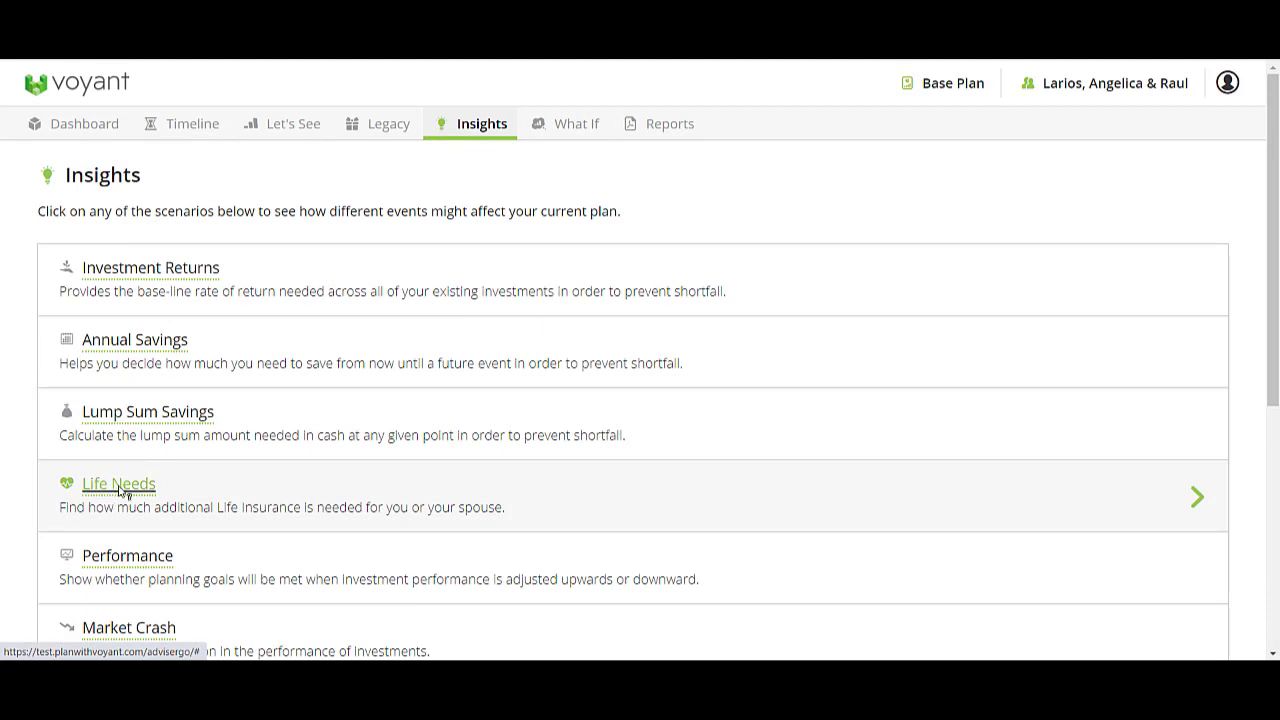
- Read the full Life Needs insight help article, close it, and go to What If
{"action": "left_click", "coordinate": [120, 488]}
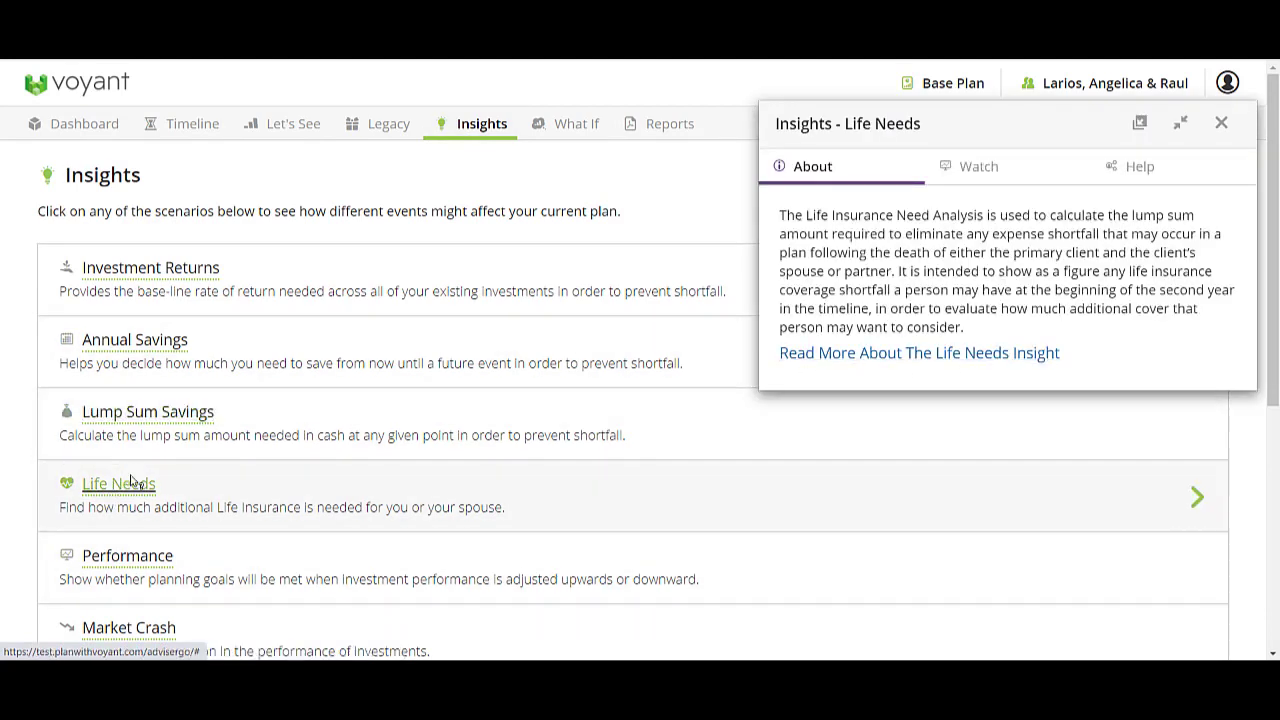
{"action": "left_click", "coordinate": [889, 355]}
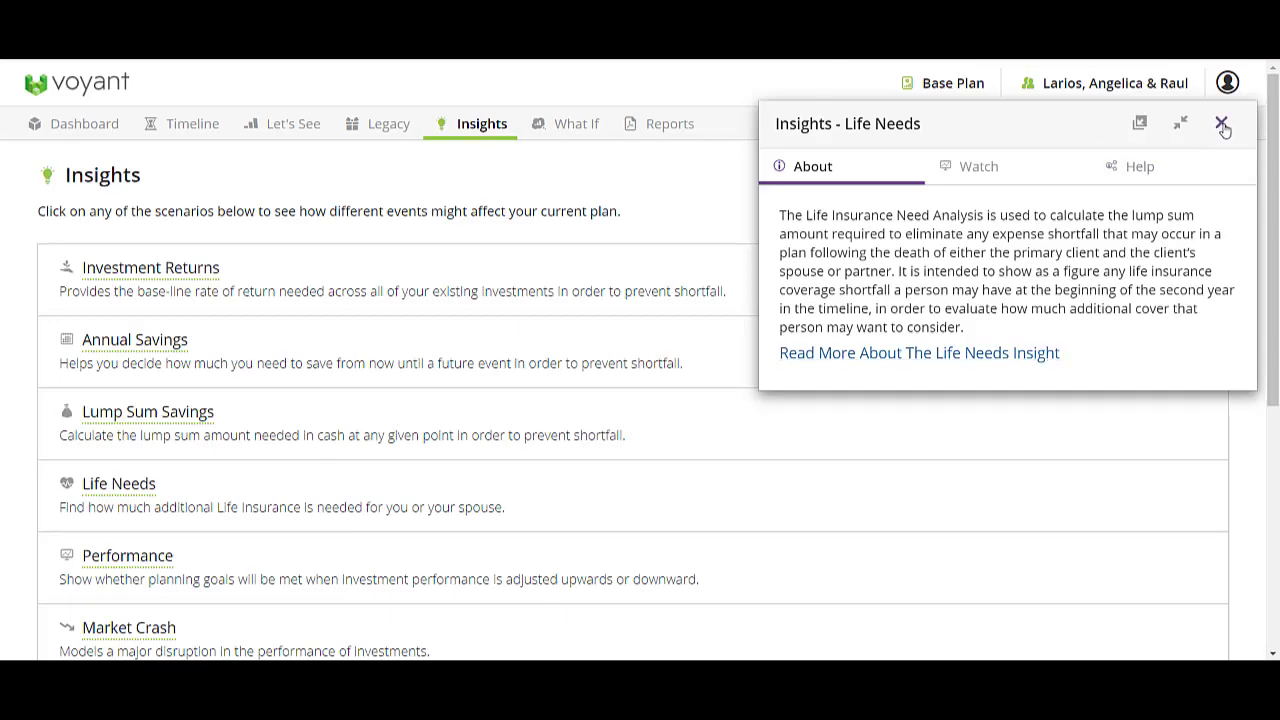
{"action": "left_click", "coordinate": [1222, 123]}
{"action": "left_click", "coordinate": [578, 124]}
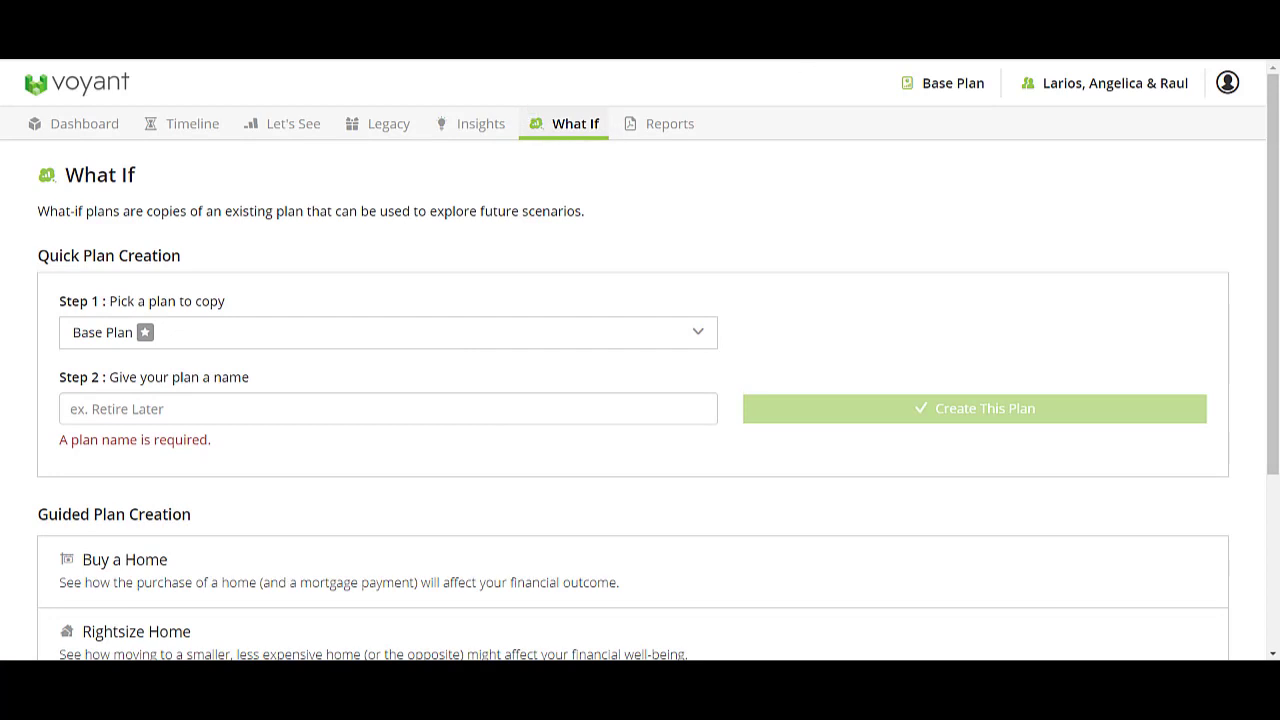
- Compare the Base Plan with the Retire Earlier plan in stacked Let's See charts
{"action": "left_click", "coordinate": [990, 85]}
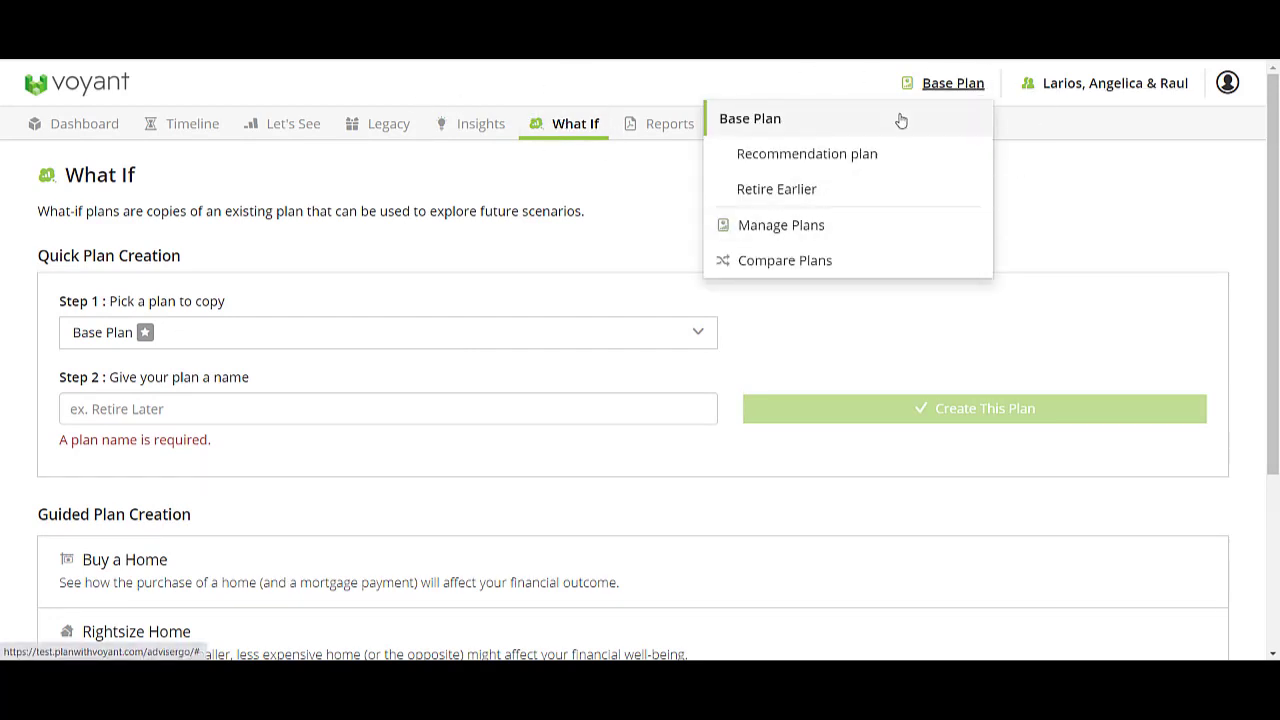
{"action": "left_click", "coordinate": [830, 264]}
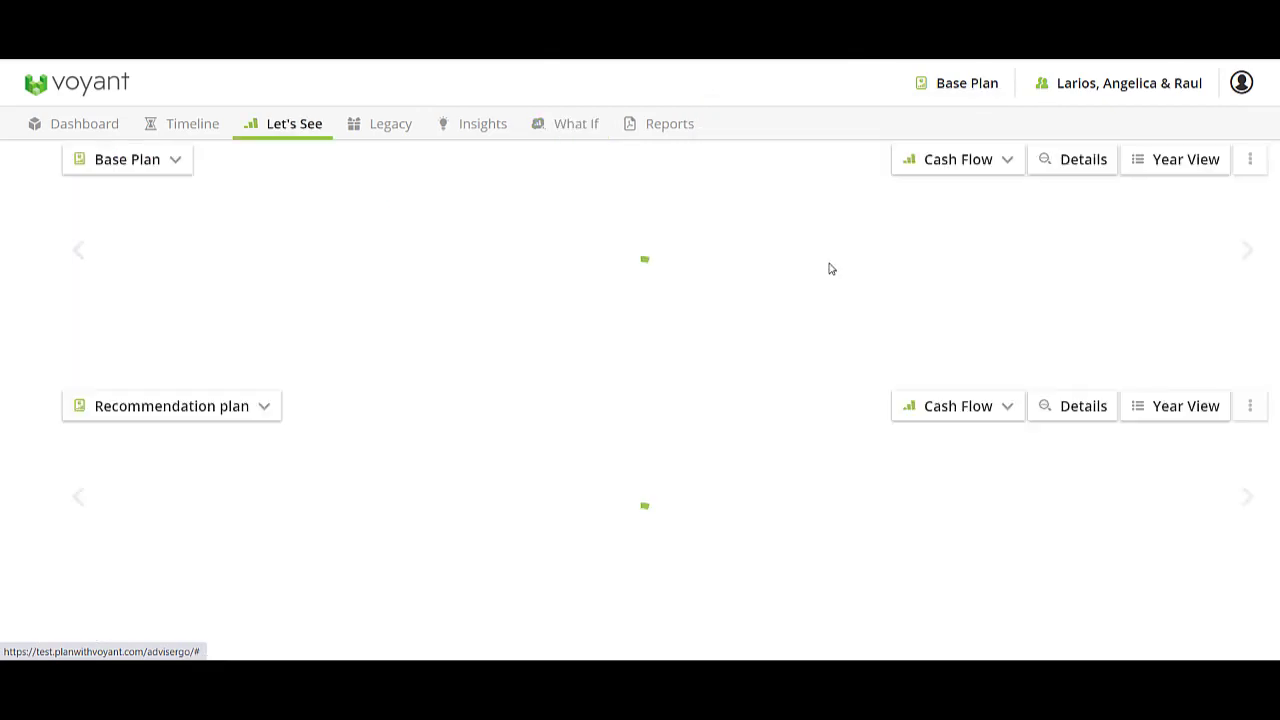
{"action": "left_click", "coordinate": [197, 405]}
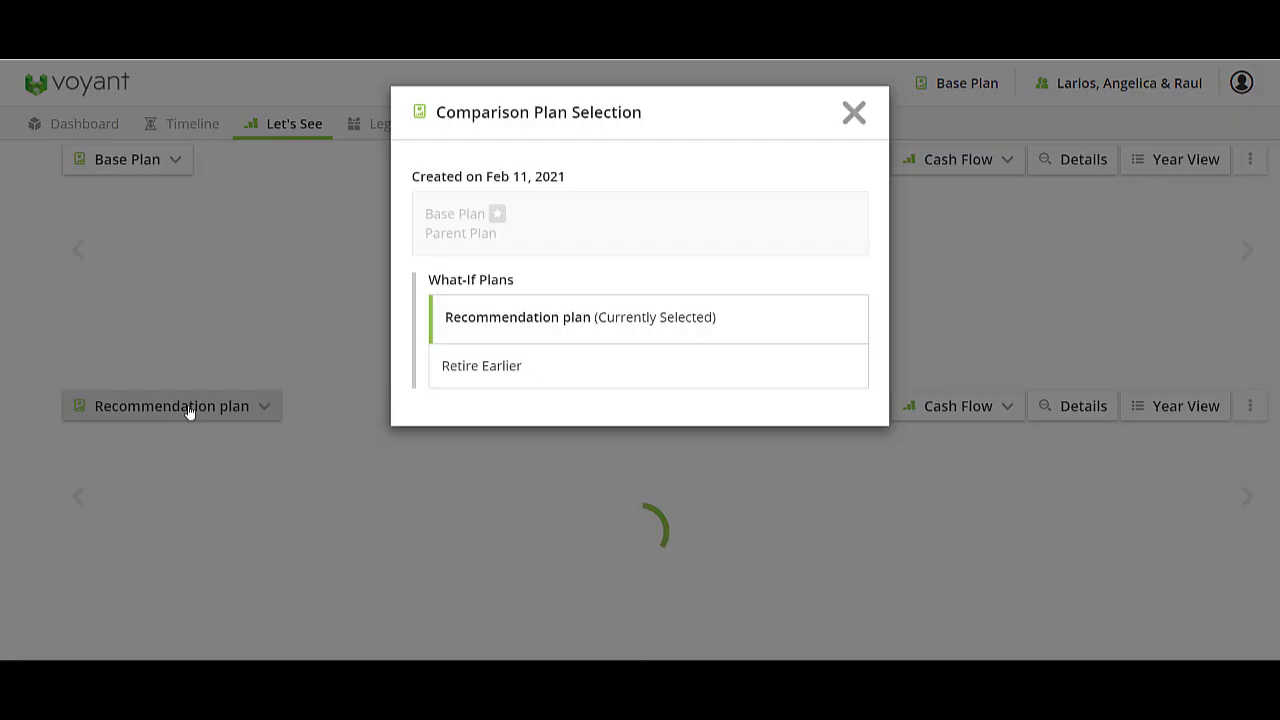
{"action": "left_click", "coordinate": [470, 366]}
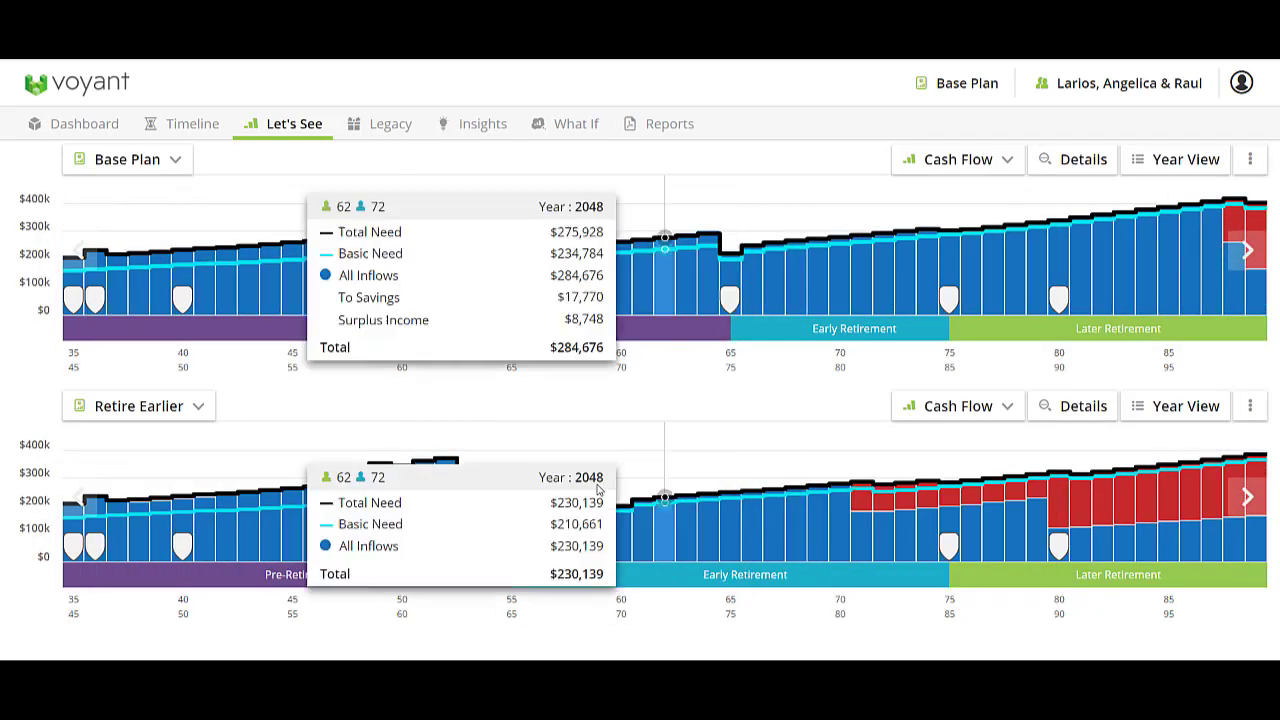
- Swap the lower comparison plan from Retire Earlier to the Recommendation plan
{"action": "mouse_move", "coordinate": [511, 540]}
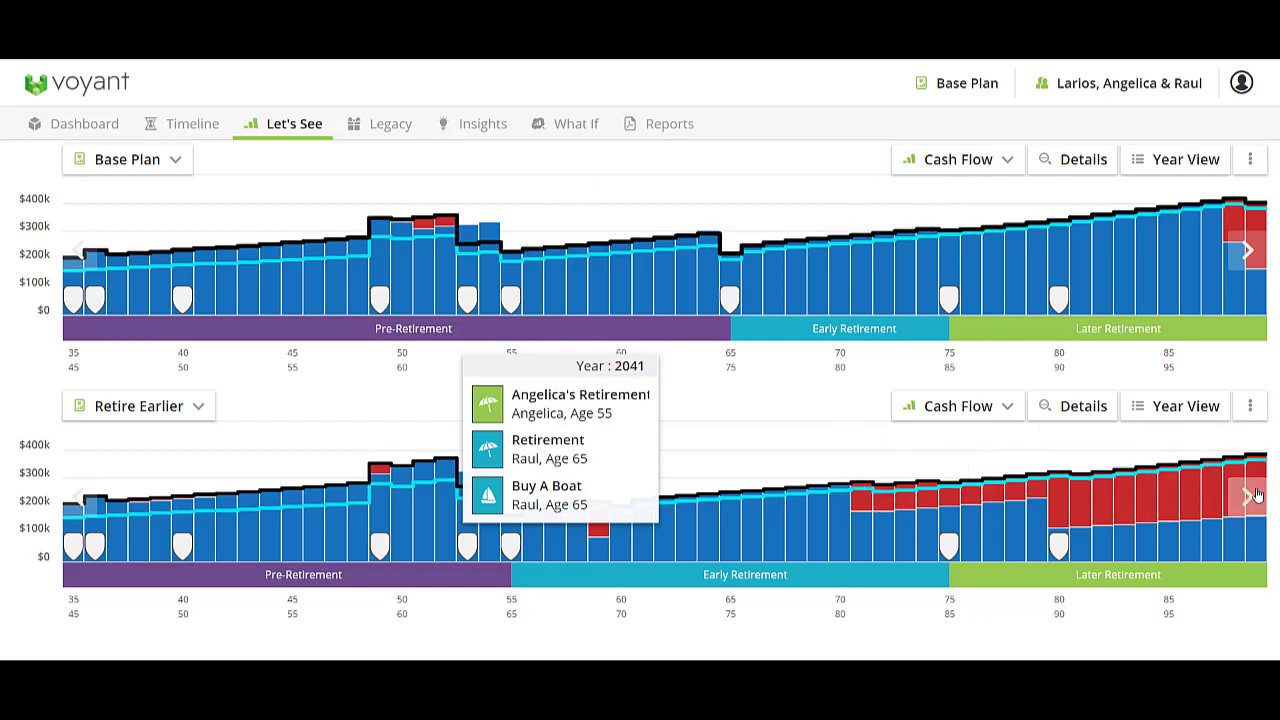
{"action": "left_click", "coordinate": [150, 410]}
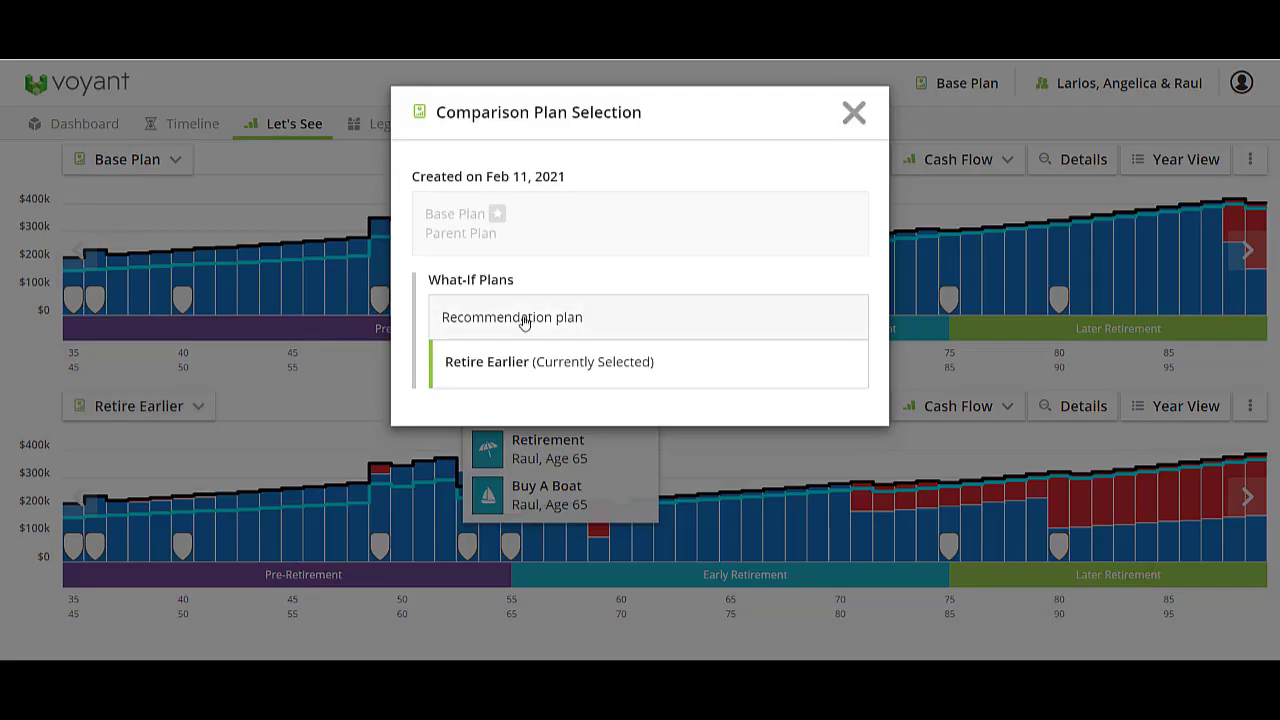
{"action": "left_click", "coordinate": [523, 320]}
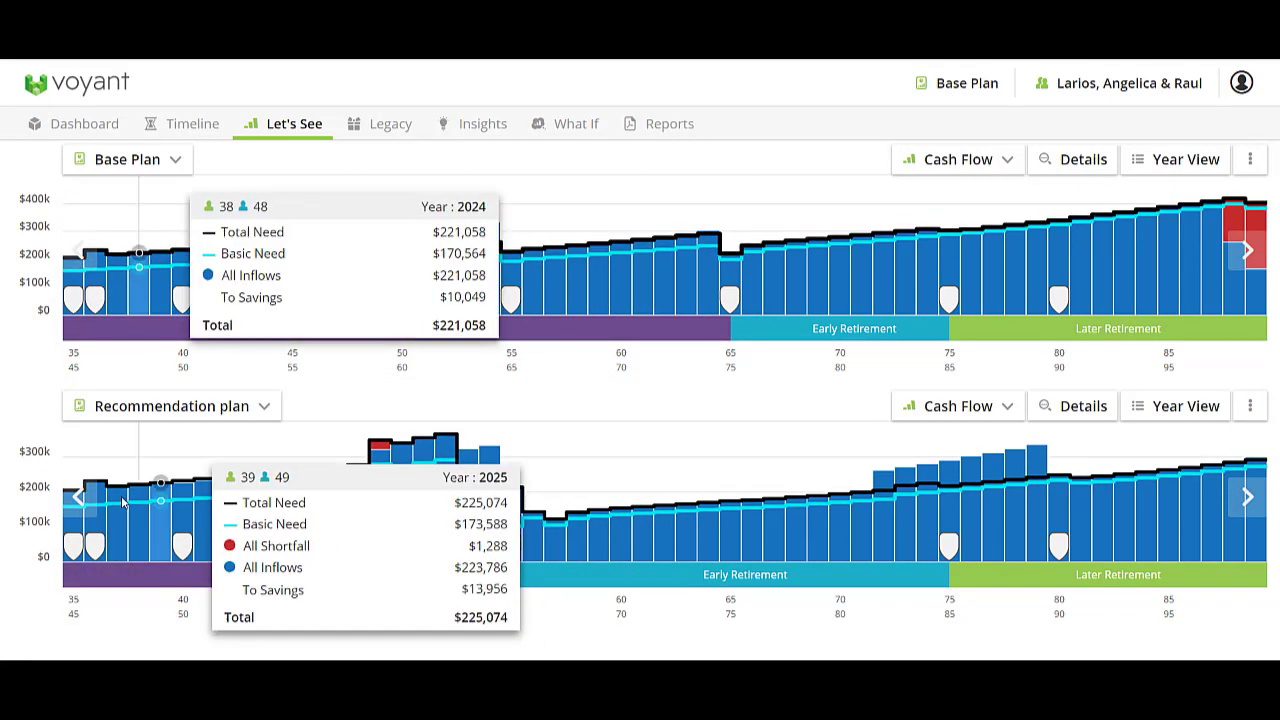
{"action": "left_click", "coordinate": [266, 138]}
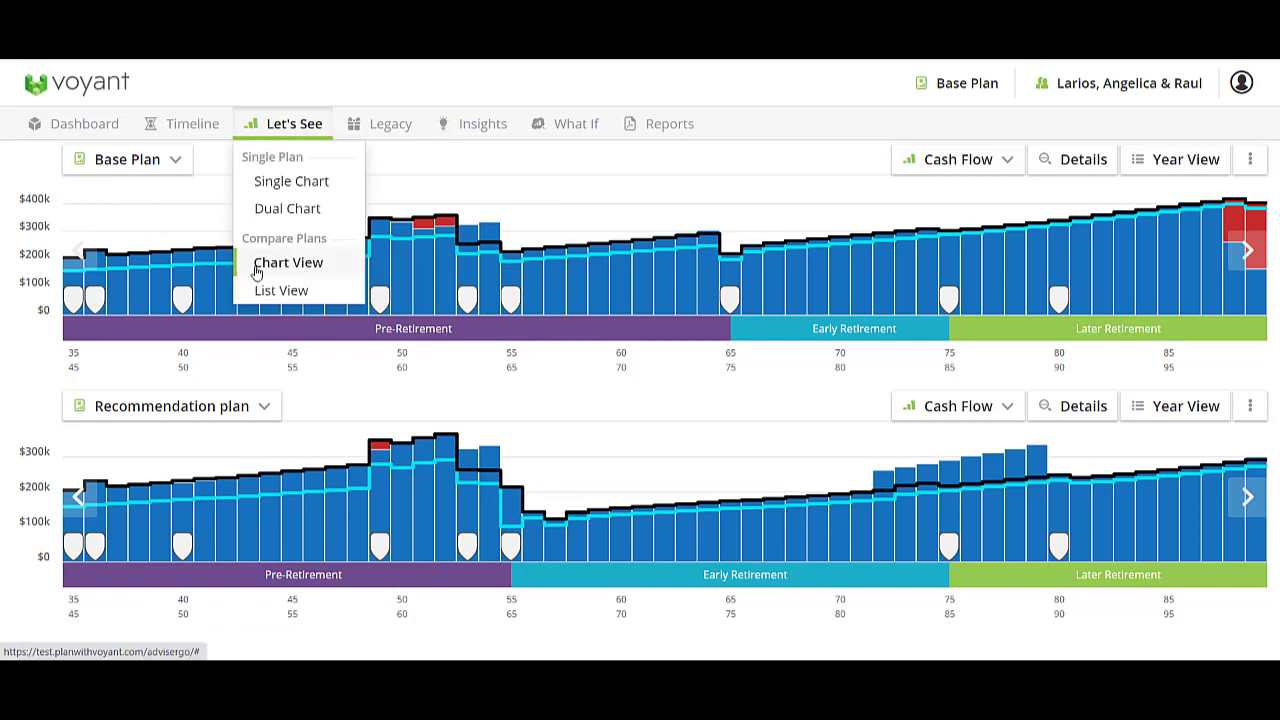
- Show the Legacy Comparison View with the Recommendation plan in the left column beside the Base Plan
{"action": "left_click", "coordinate": [393, 128]}
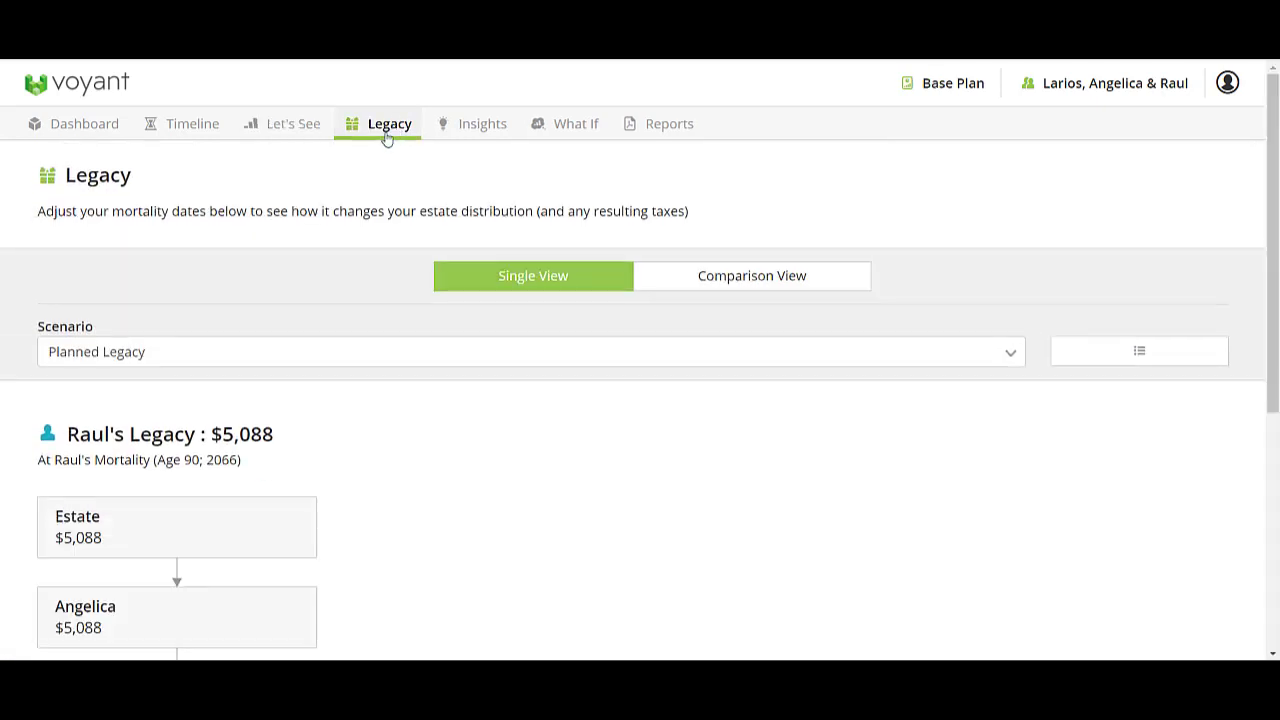
{"action": "left_click", "coordinate": [746, 285]}
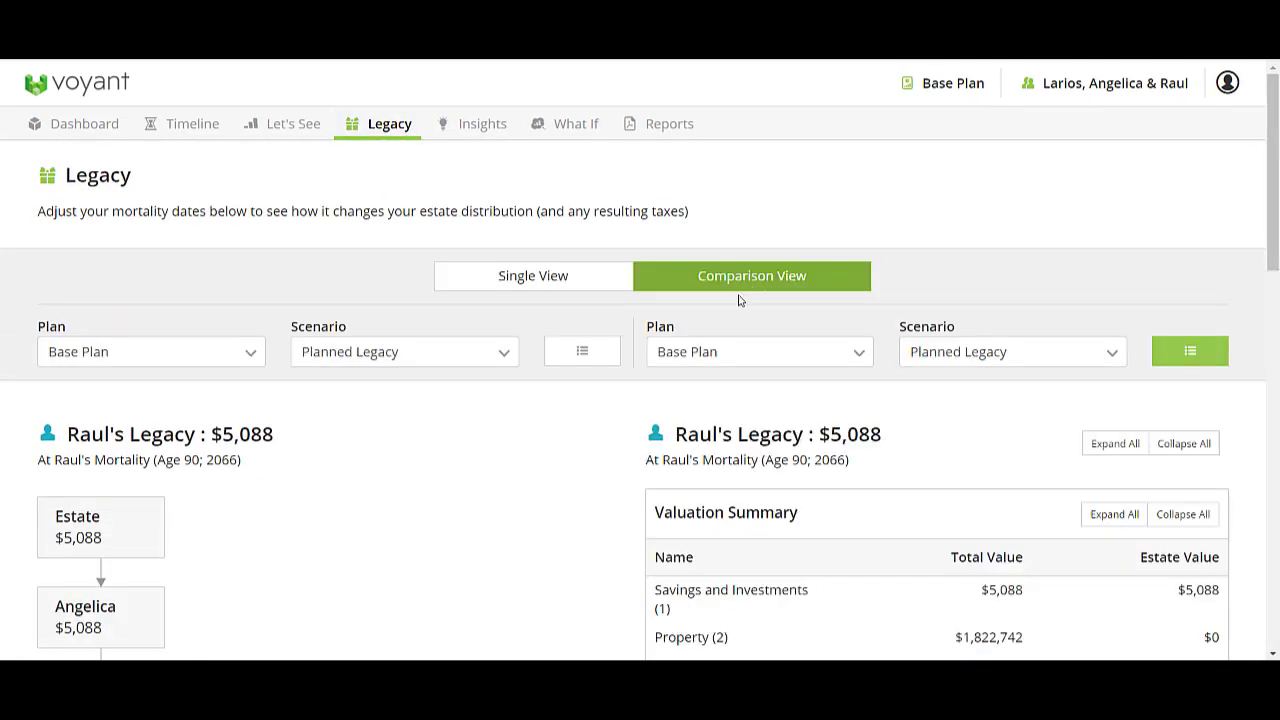
{"action": "left_click", "coordinate": [151, 357]}
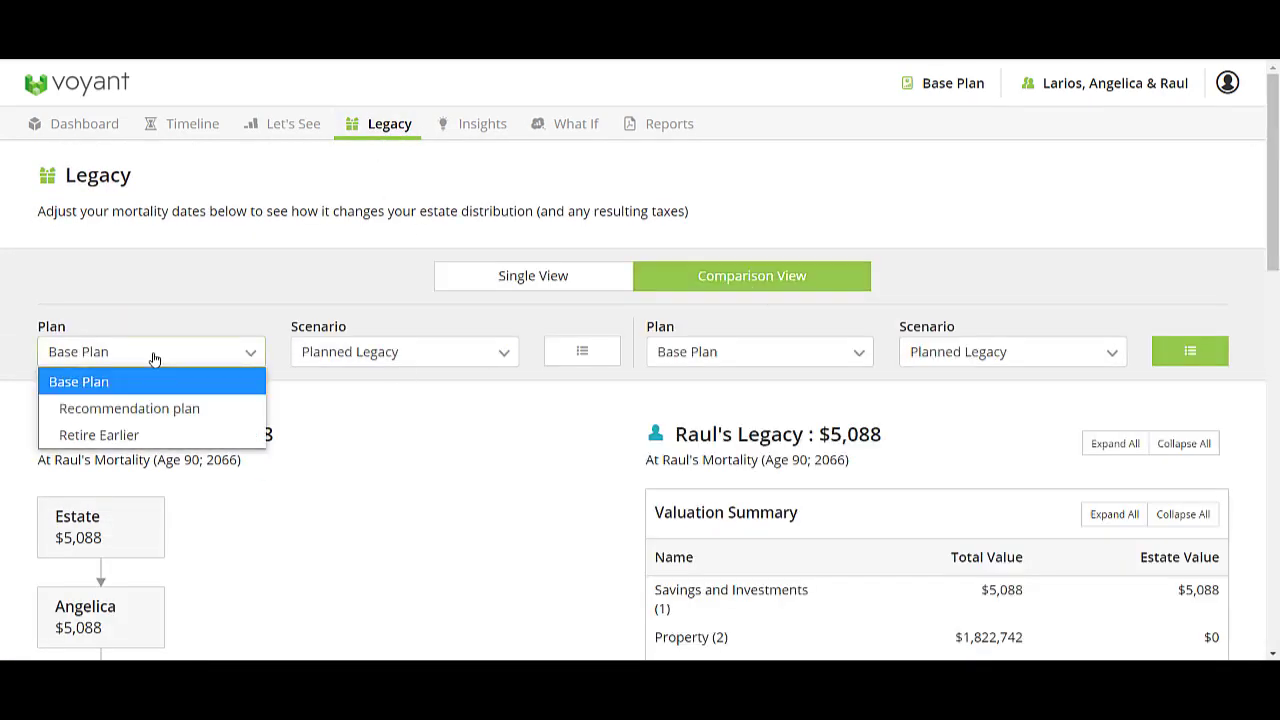
{"action": "left_click", "coordinate": [135, 410]}
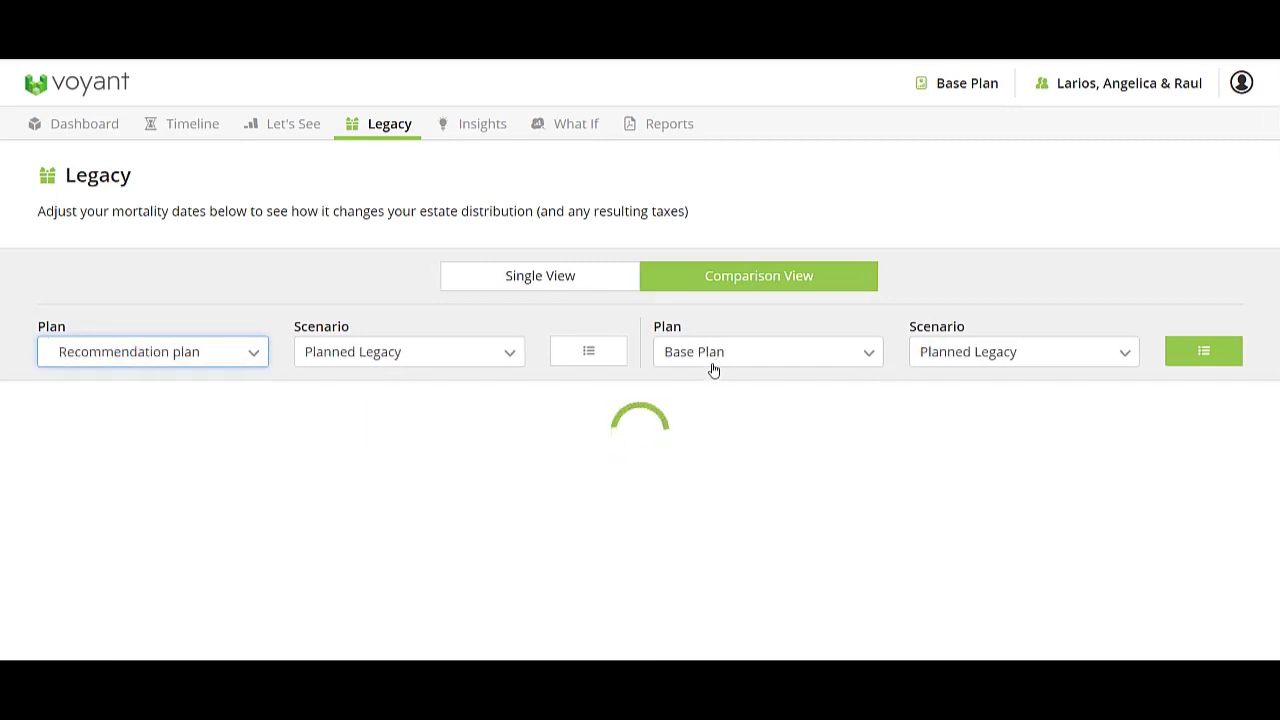
{"action": "scroll", "coordinate": [997, 541], "scroll_direction": "down", "scroll_amount": 5}
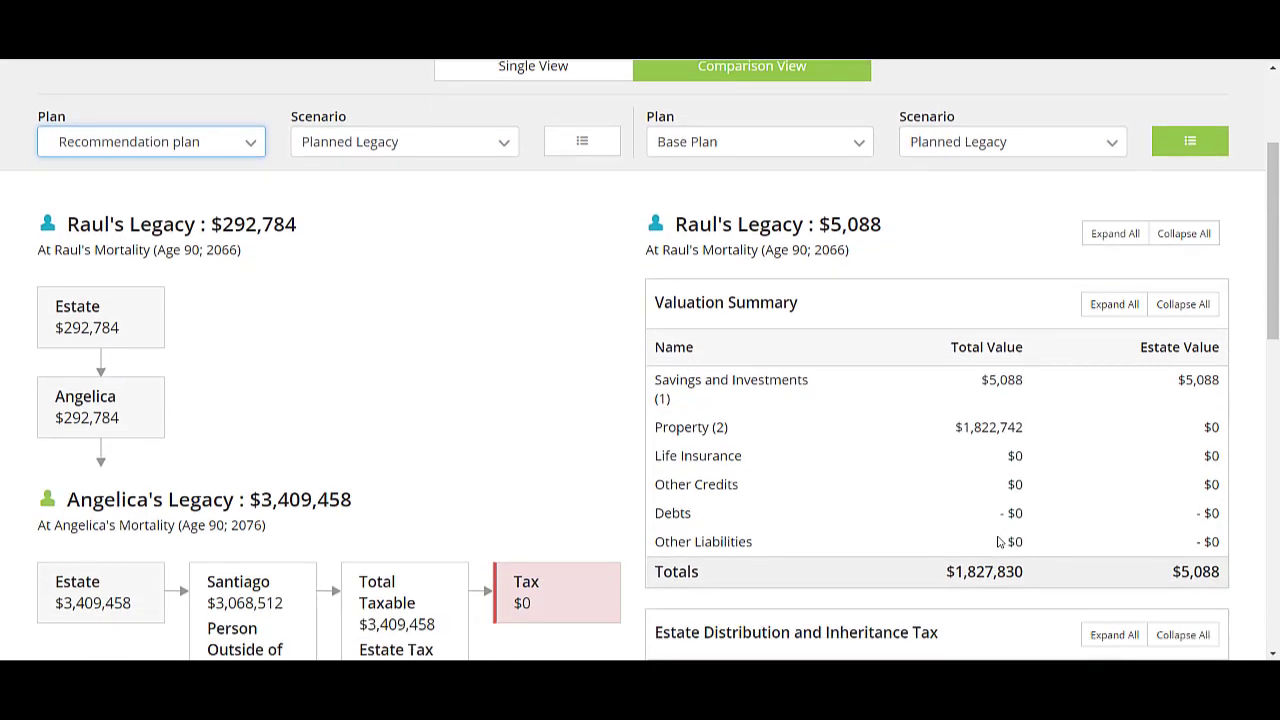
{"action": "scroll", "coordinate": [997, 541], "scroll_direction": "down", "scroll_amount": 3}
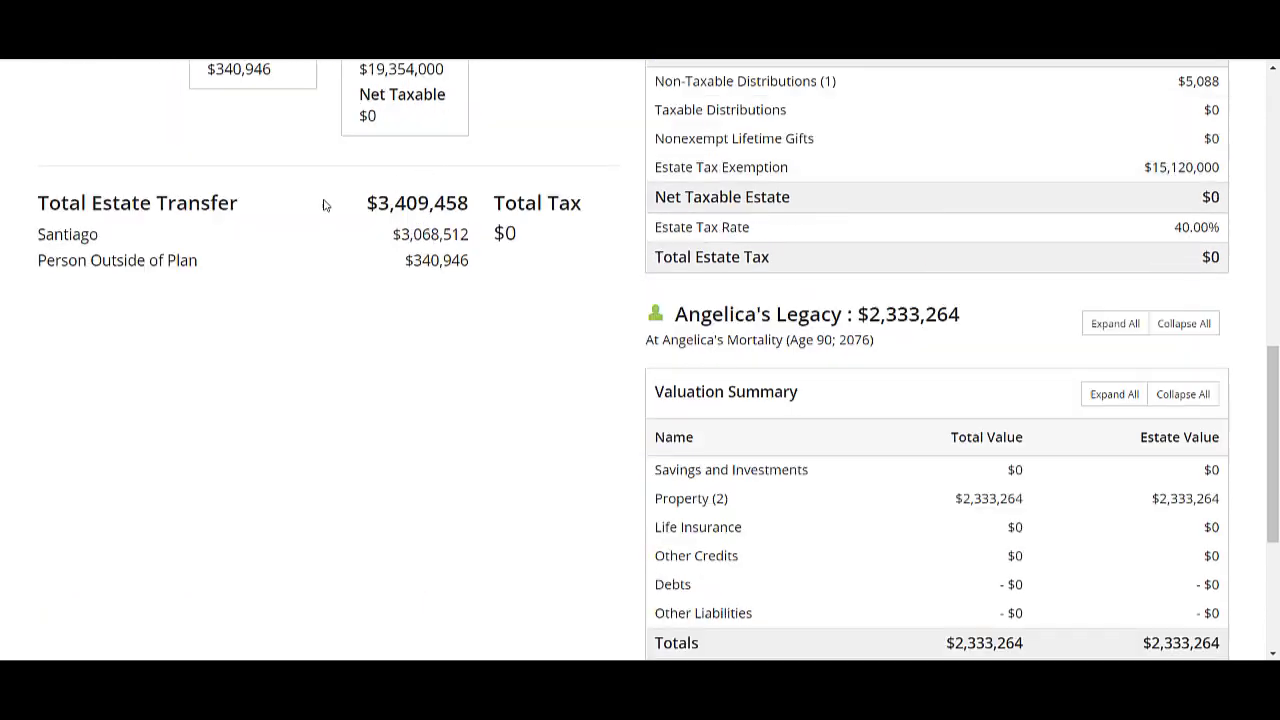